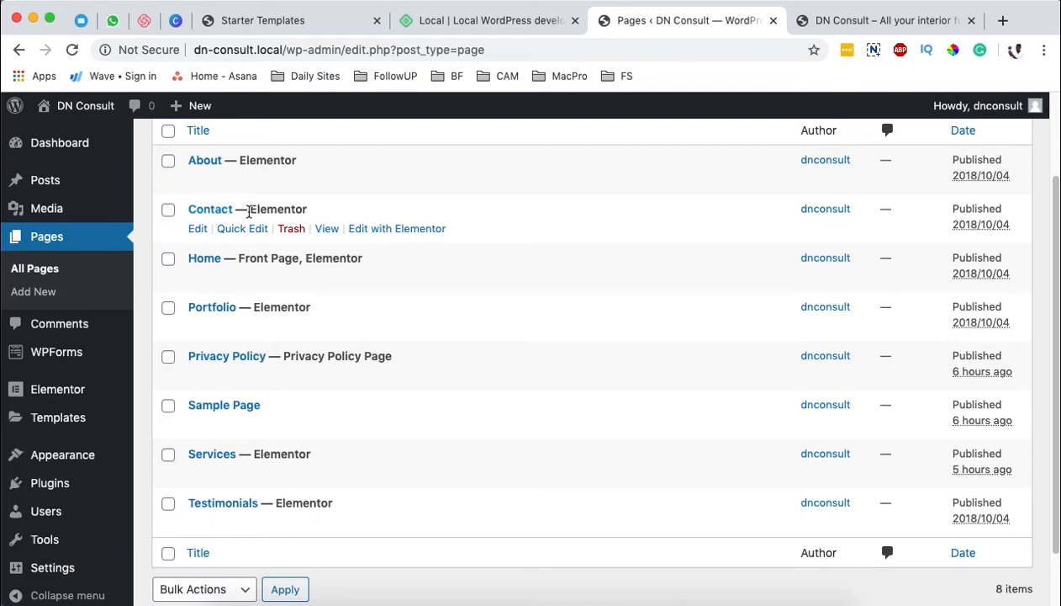
Step: Open the Contact page for editing with Elementor and load the live site's Contact page
left_click(403, 230, "super")
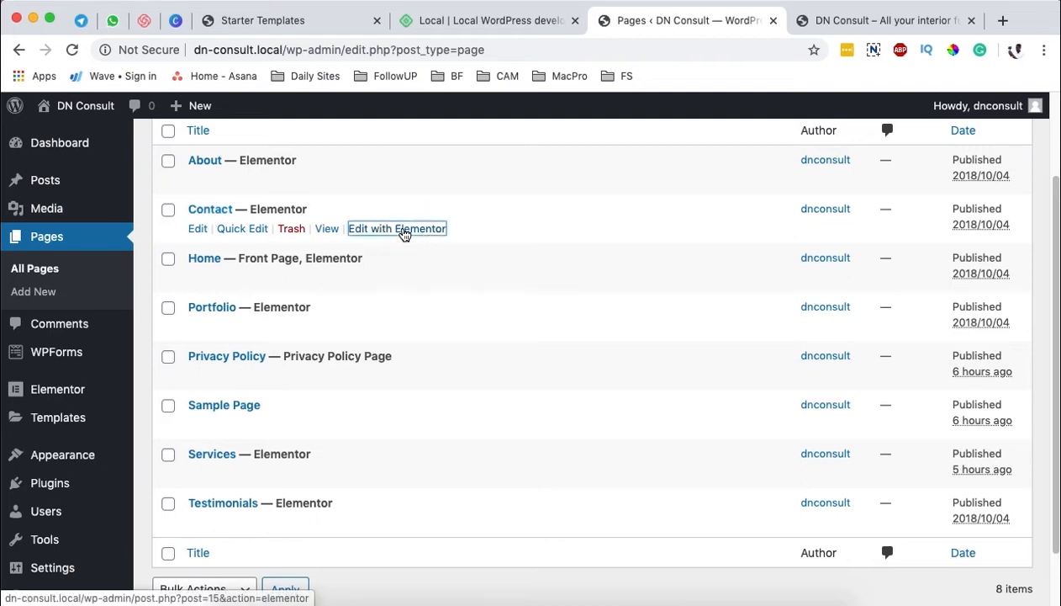
left_click(882, 20)
left_click(841, 156)
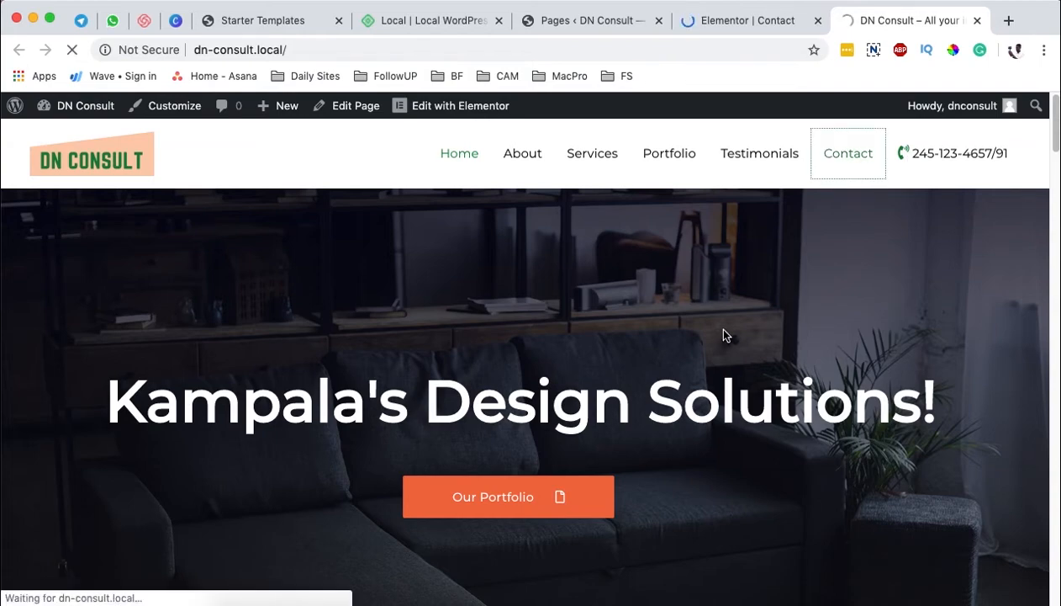
Step: Examine the live Contact page down to the Contact Form section and its input fields
scroll(368, 385, "down", 4)
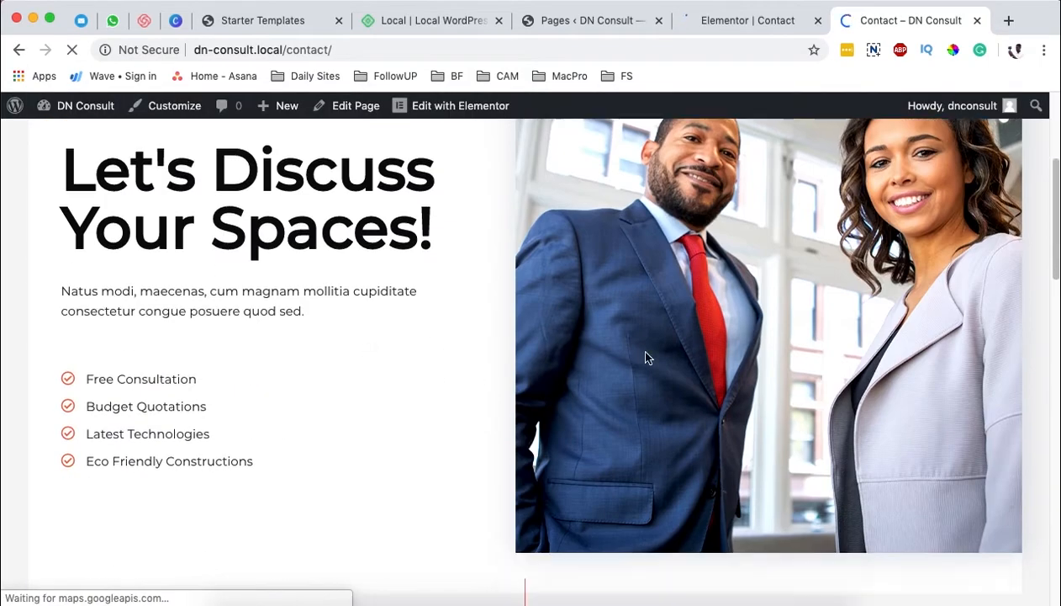
scroll(673, 347, "down", 6)
scroll(749, 324, "up", 10)
scroll(337, 378, "down", 8)
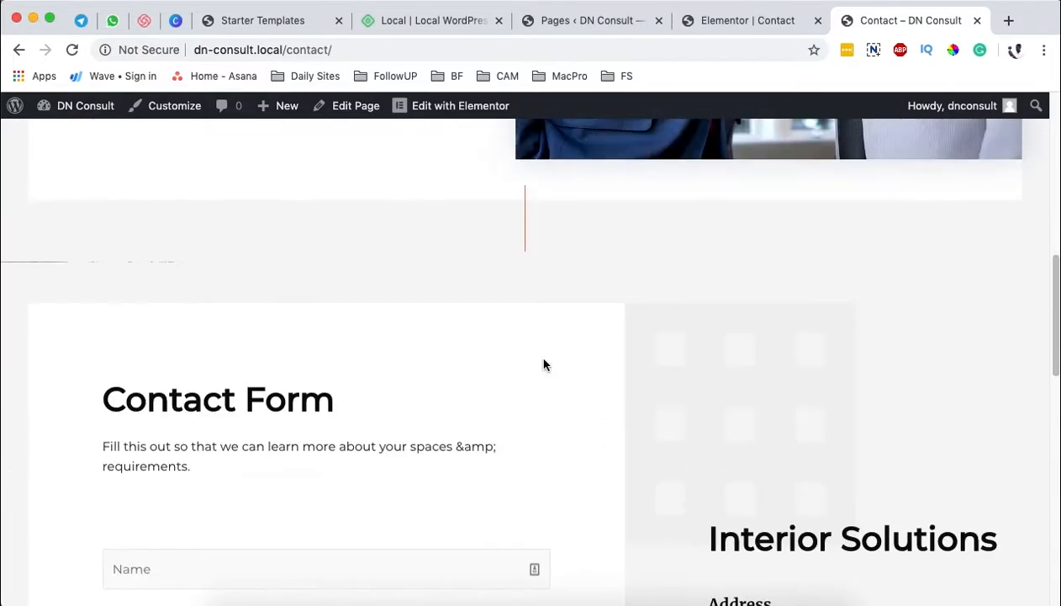
scroll(543, 365, "down", 5)
left_click(263, 371)
left_click(250, 296)
left_click(251, 240)
left_click(265, 184)
Step: Review the Contact page in the Elementor editor and open the contact form's Shortcode widget for editing
left_click(719, 23)
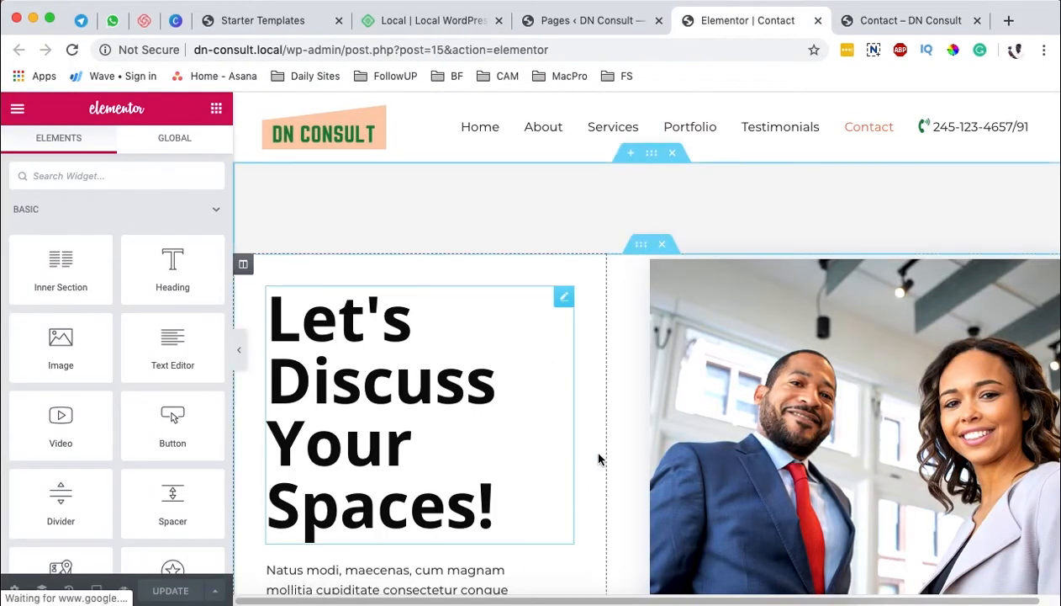
scroll(599, 458, "down", 10)
scroll(696, 361, "down", 15)
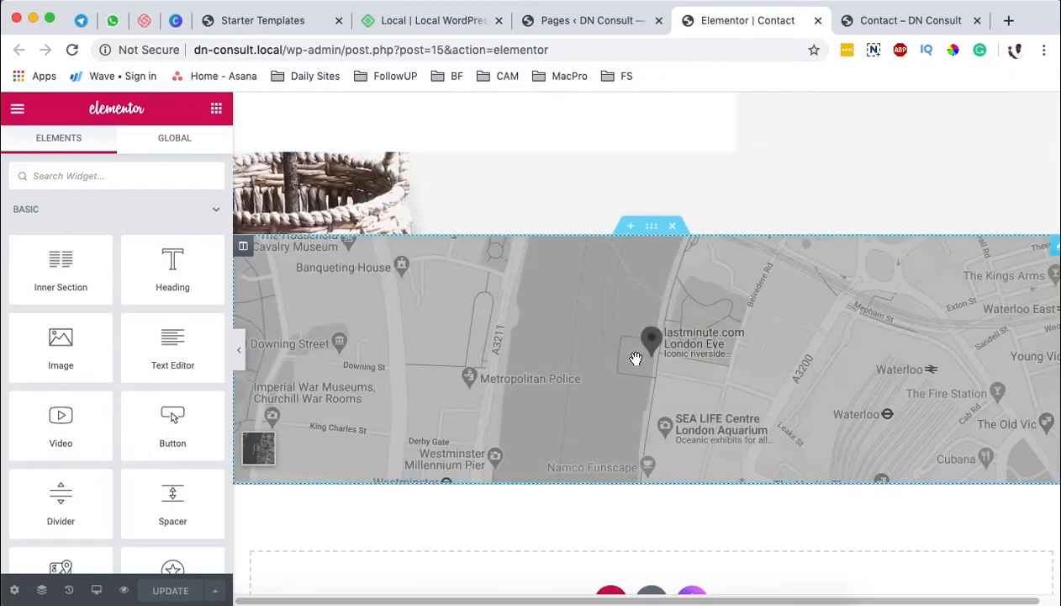
scroll(622, 362, "up", 20)
scroll(590, 375, "up", 3)
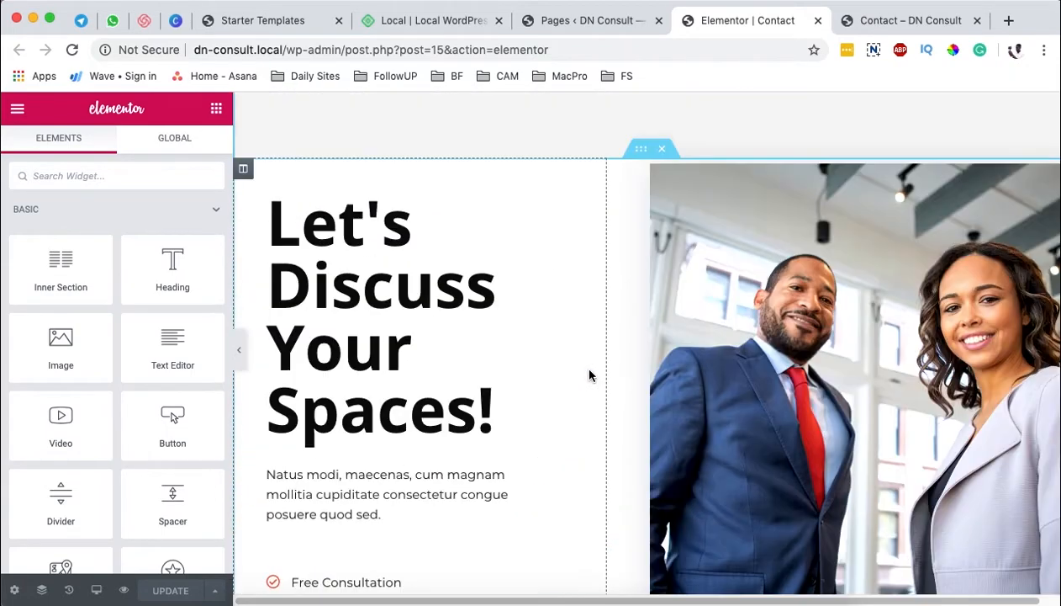
scroll(580, 379, "down", 5)
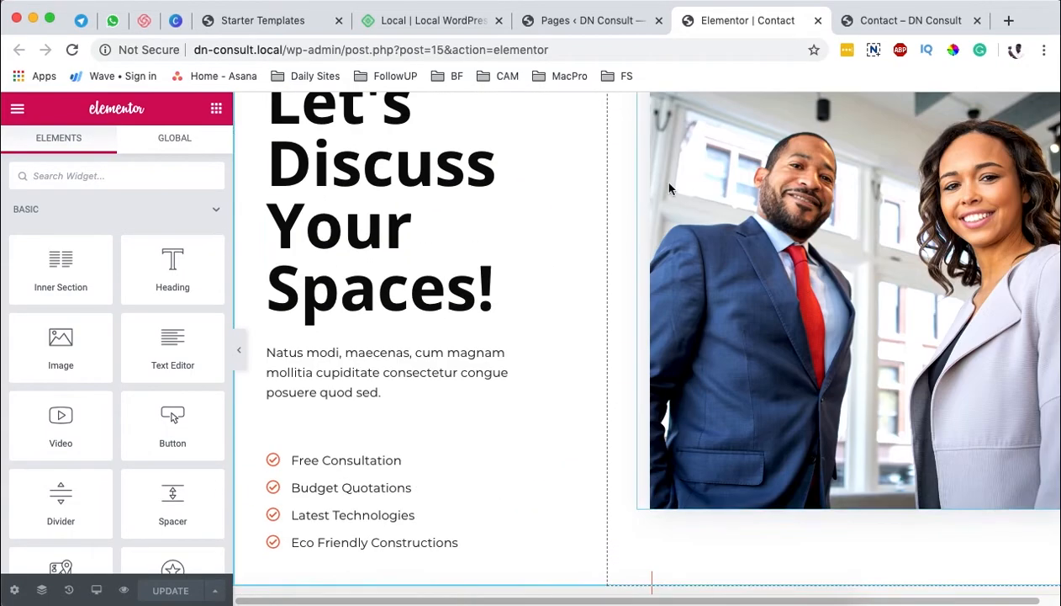
scroll(603, 366, "down", 5)
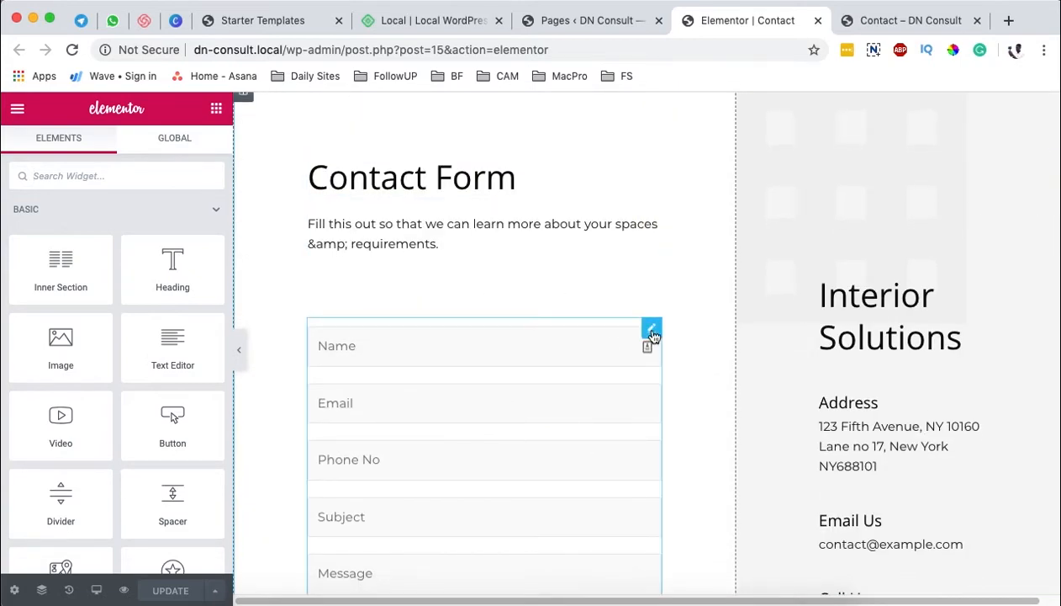
left_click(652, 328)
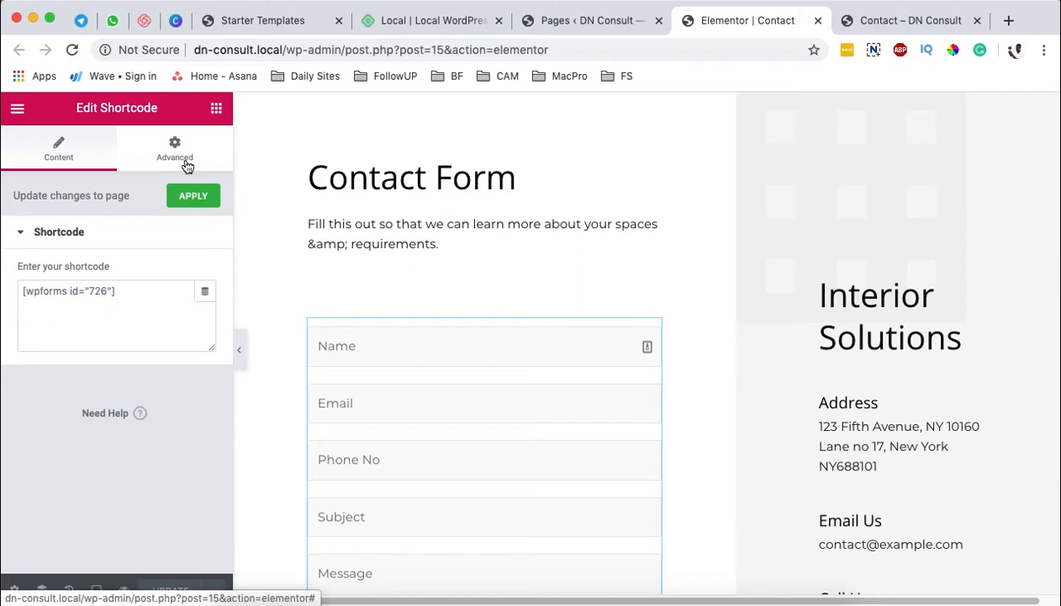
scroll(816, 448, "down", 3)
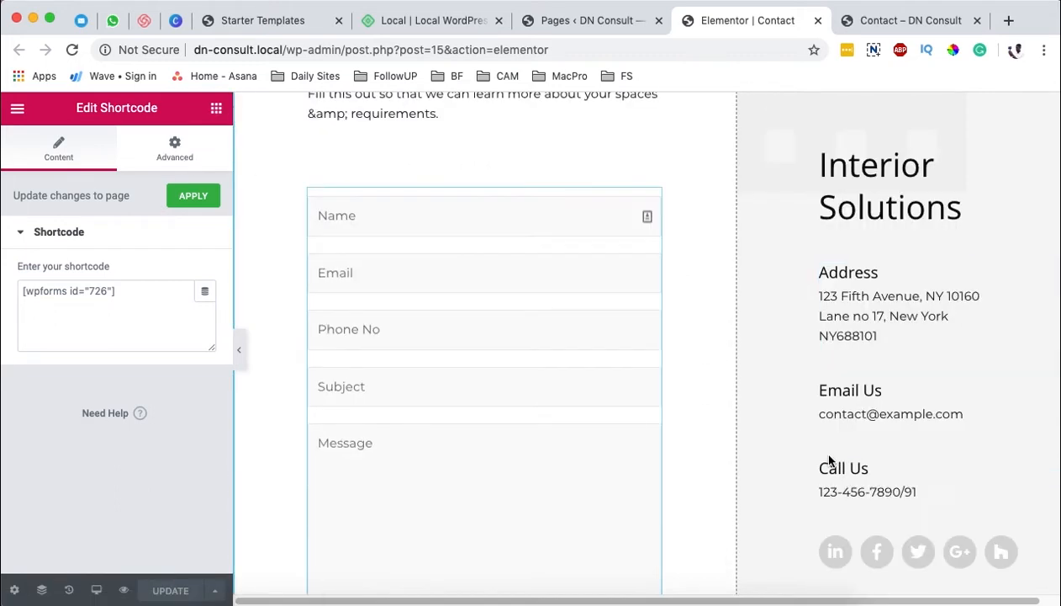
scroll(682, 463, "down", 5)
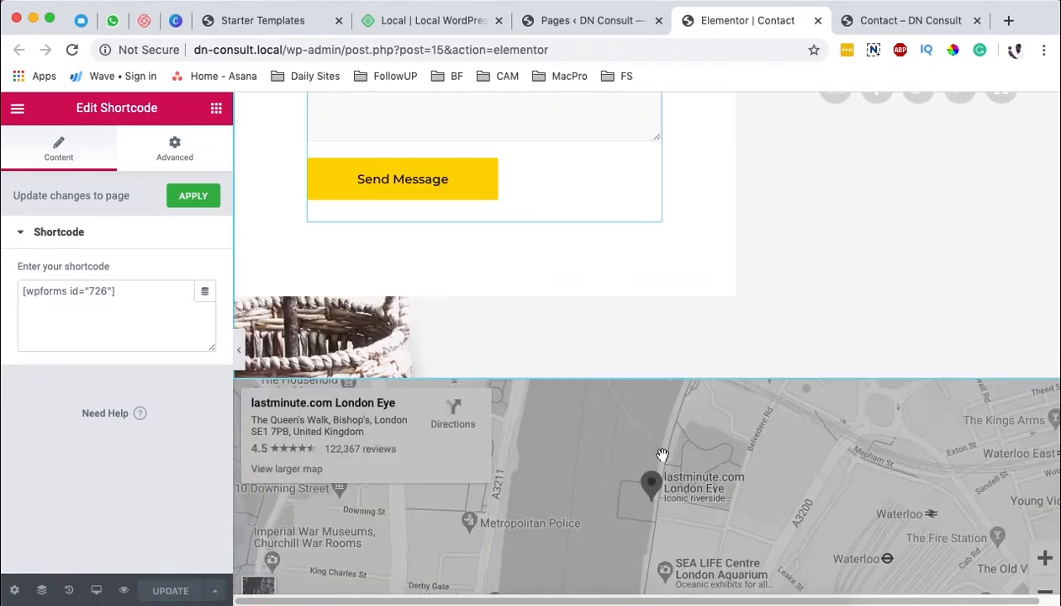
scroll(663, 454, "up", 5)
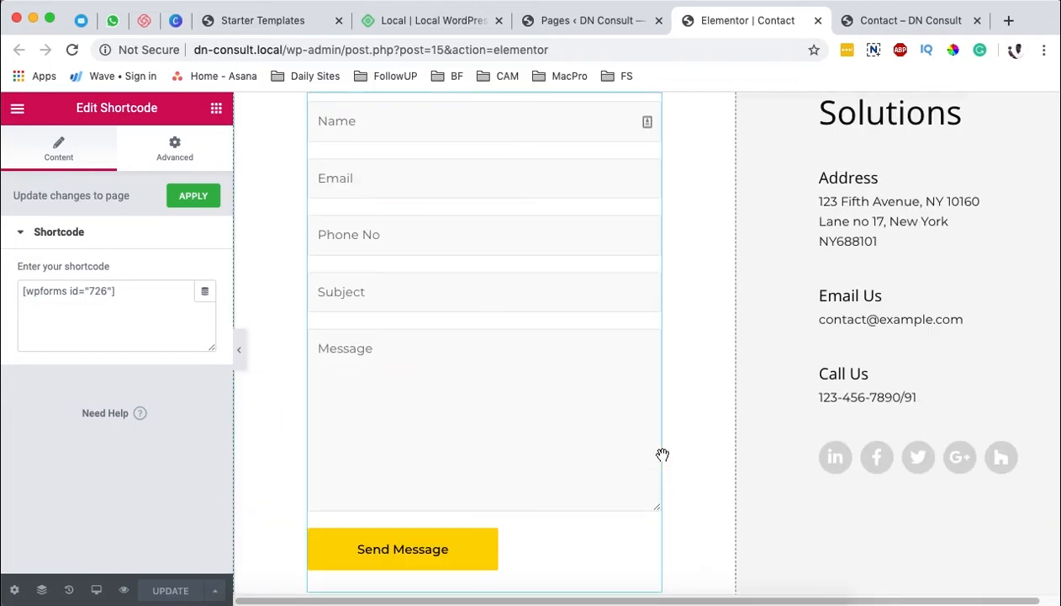
Step: Open the site's installed plugins list and locate the WPForms Lite plugin
left_click(554, 26)
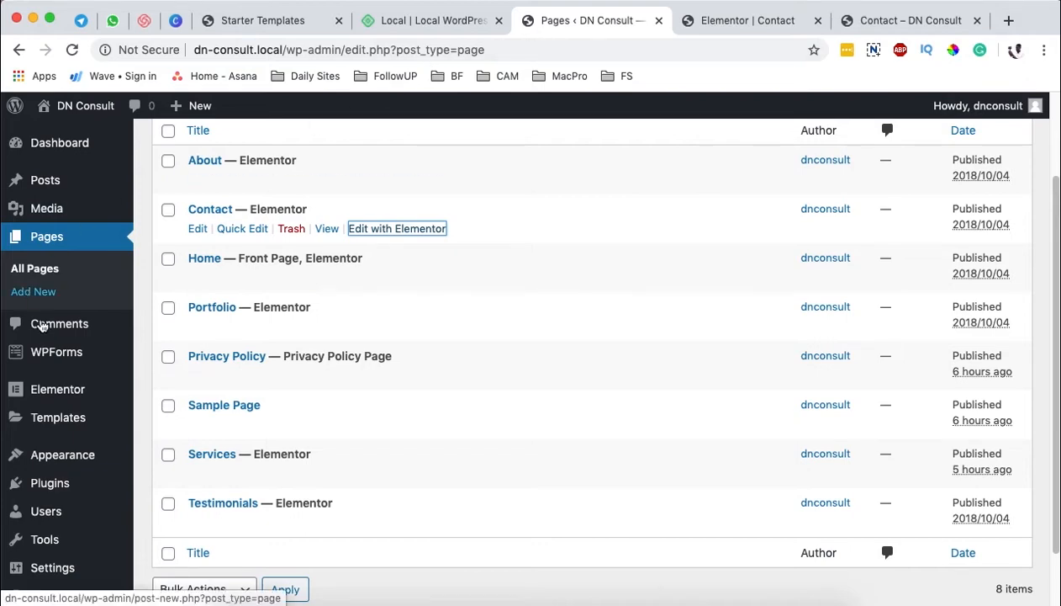
left_click(89, 487)
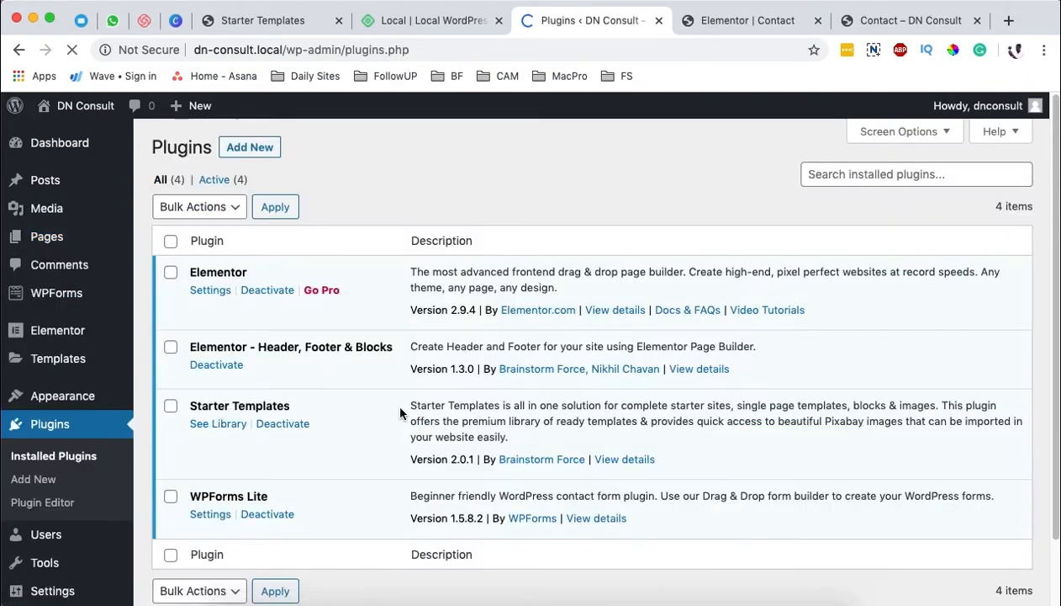
left_click_drag(190, 495, 271, 502)
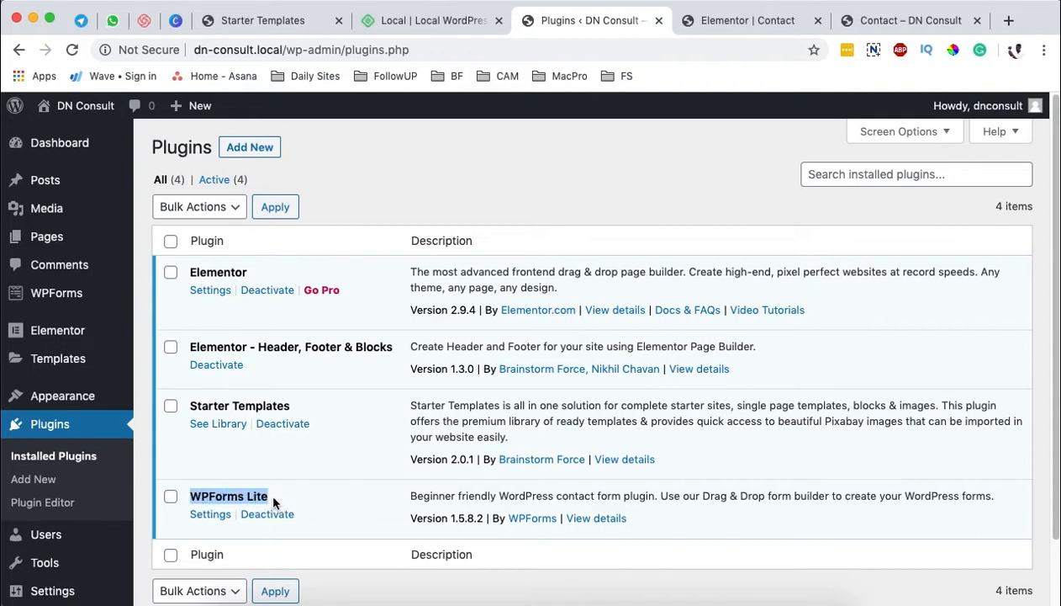
left_click(257, 498)
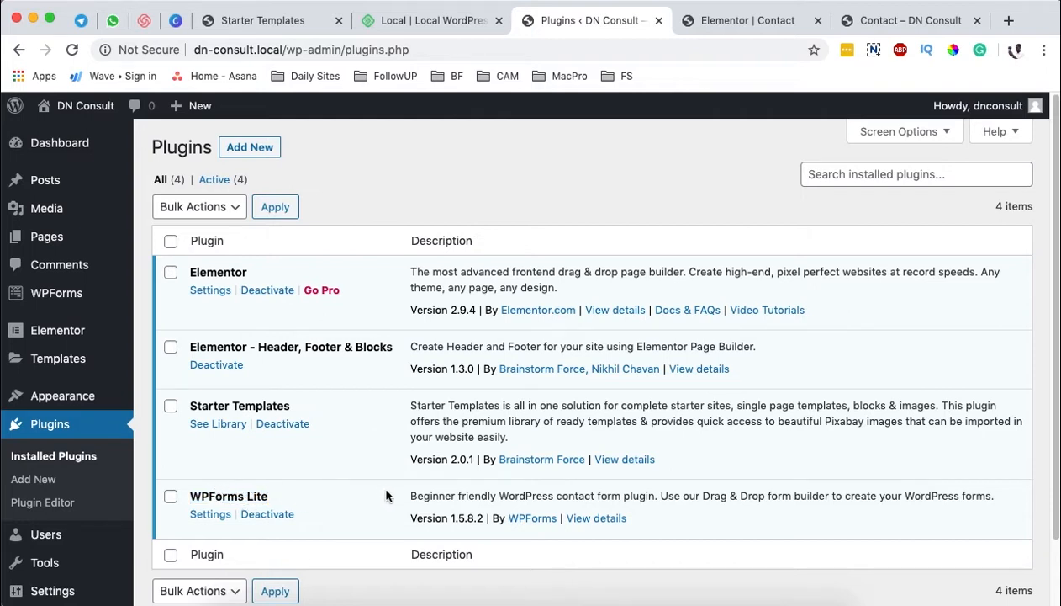
Step: Open the list of all WPForms forms and compare Contact Form 1's shortcode with the one in the Elementor Shortcode widget
mouse_move(59, 301)
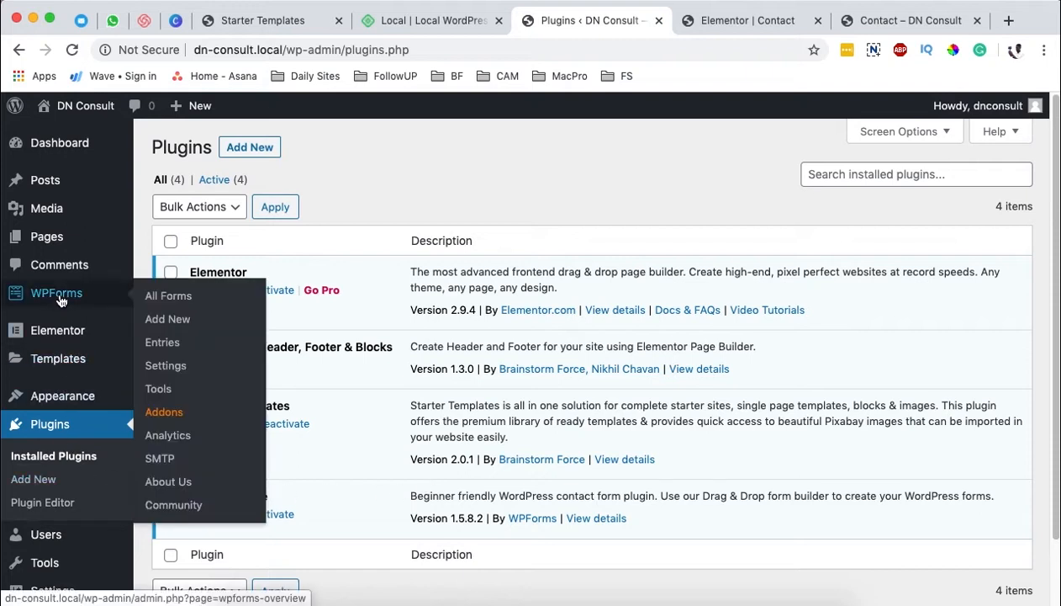
left_click(168, 297)
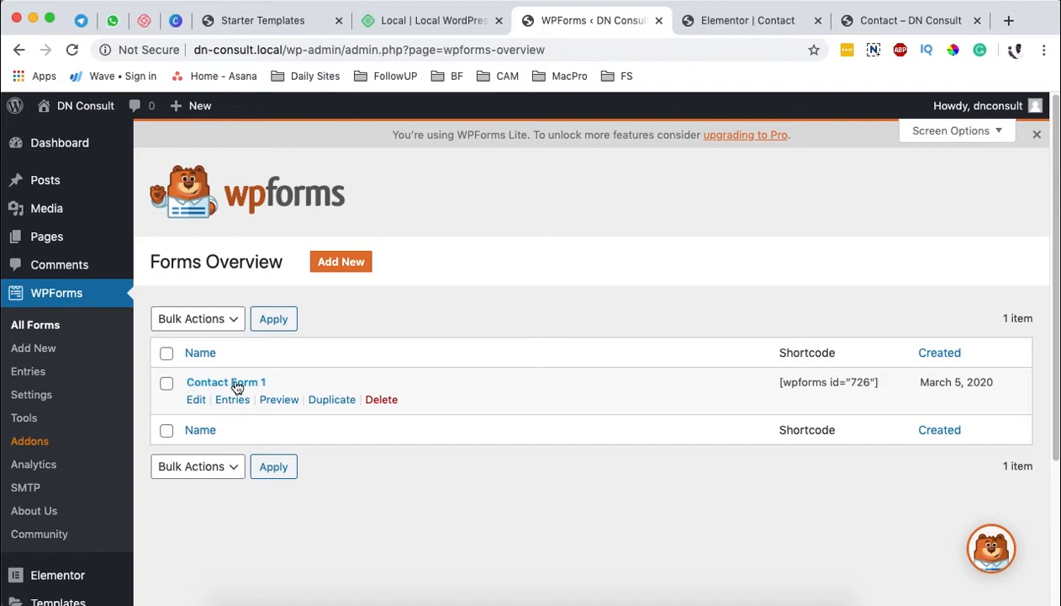
left_click(763, 19)
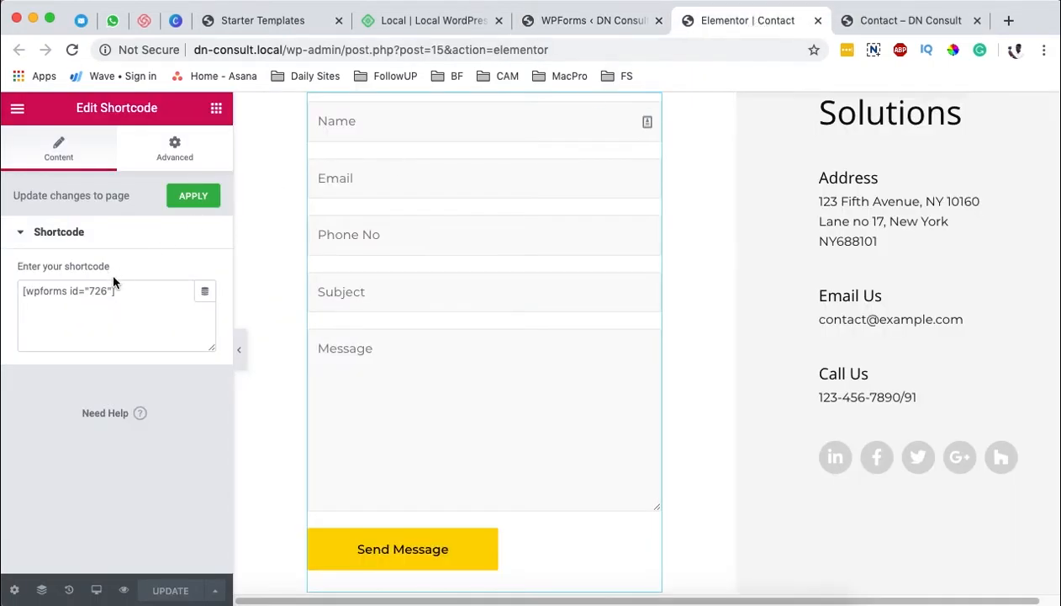
left_click_drag(133, 291, 16, 297)
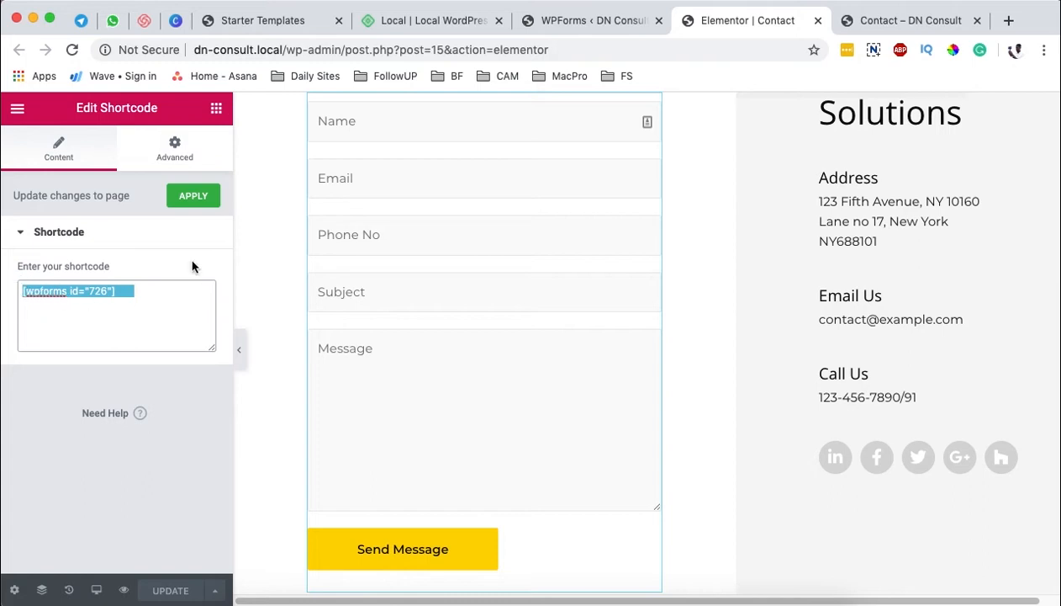
left_click(586, 18)
left_click_drag(783, 384, 908, 388)
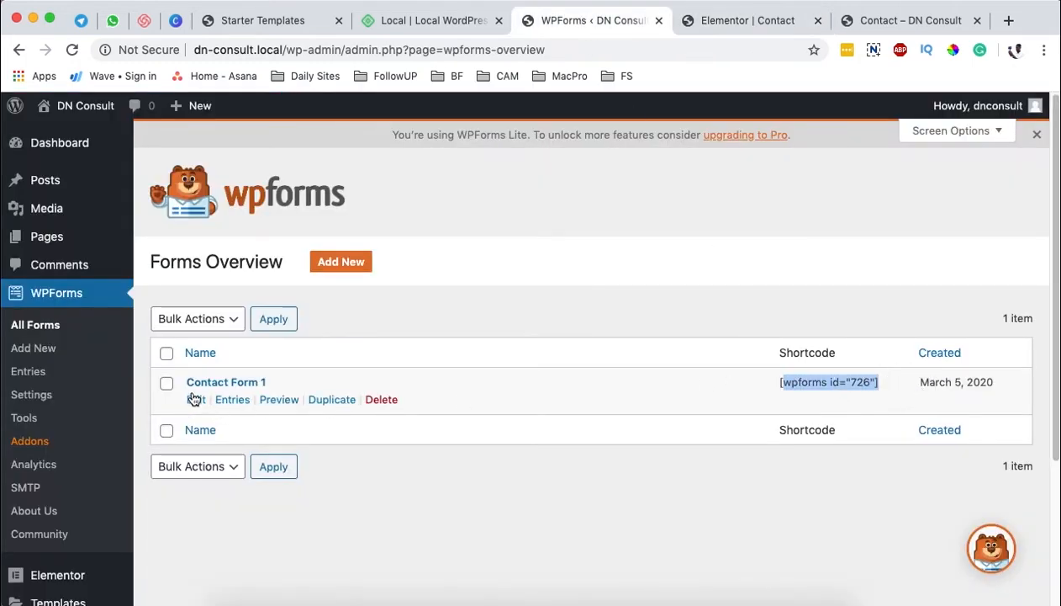
left_click(792, 19)
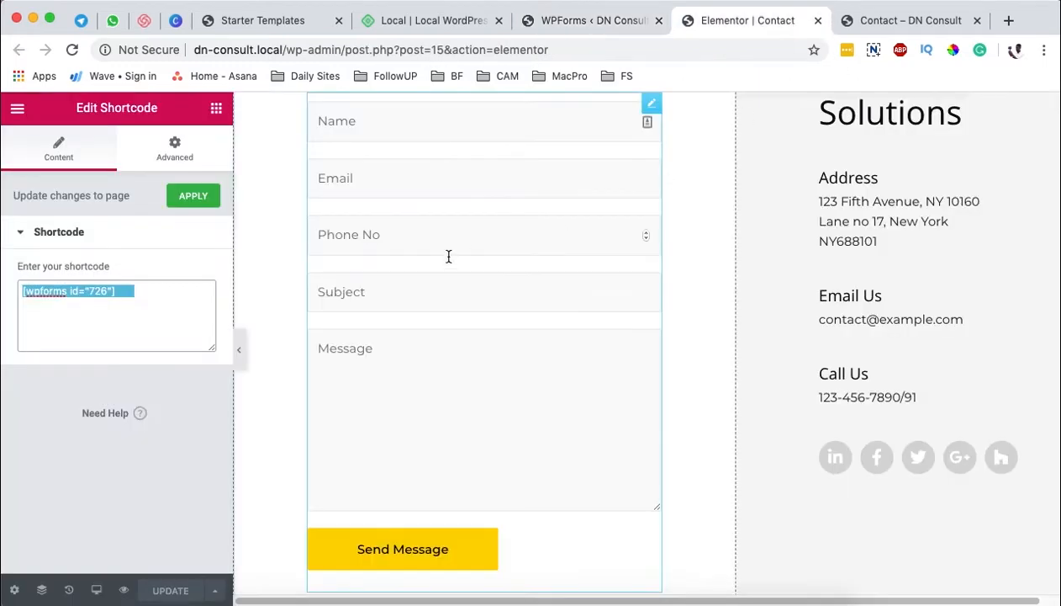
scroll(561, 362, "up", 1)
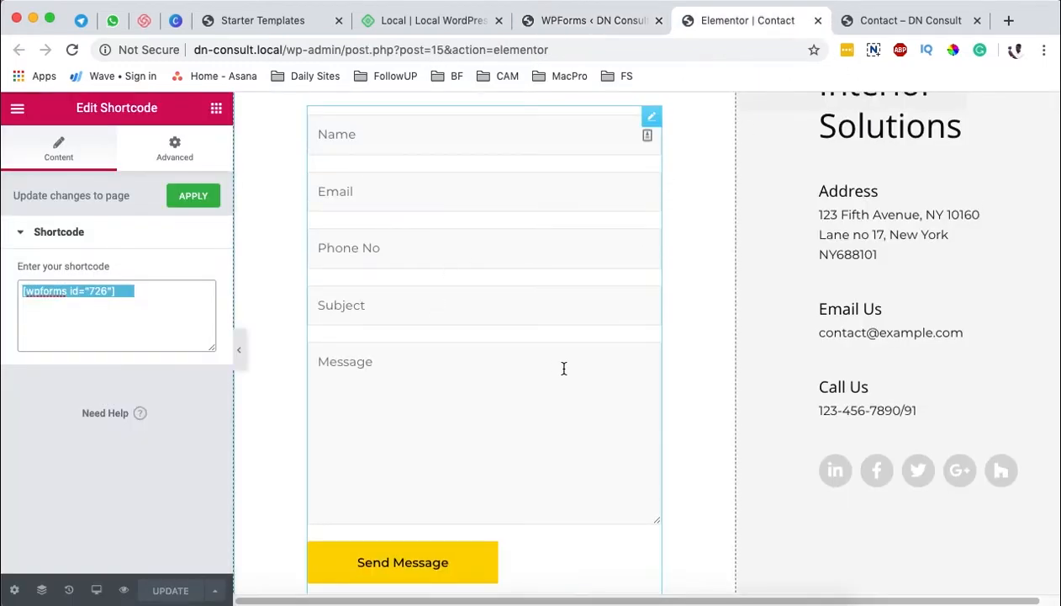
Step: Open Contact Form 1 for editing in the WPForms builder
left_click(575, 23)
mouse_move(221, 394)
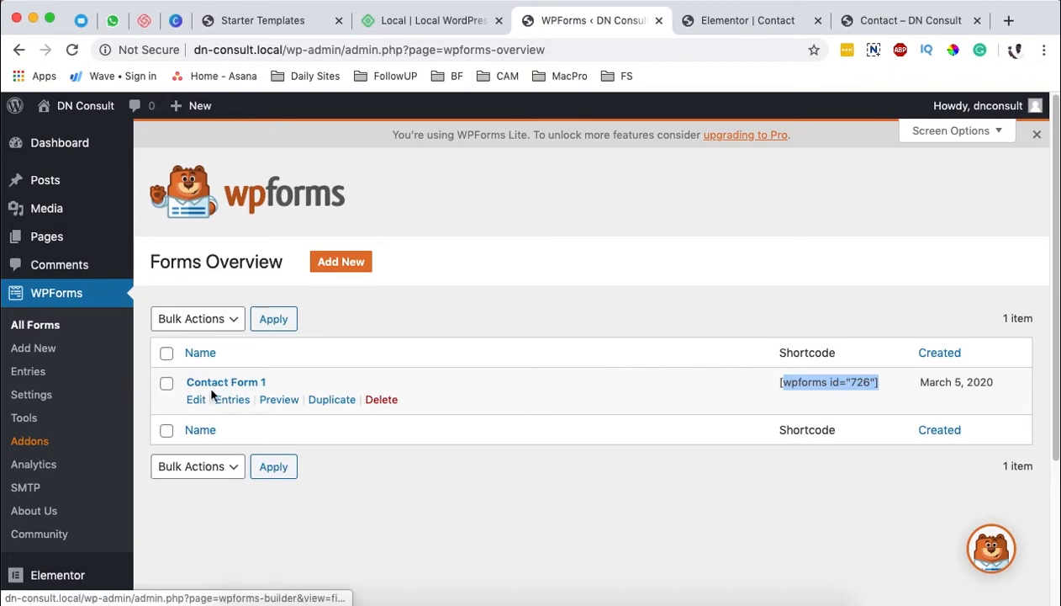
left_click(196, 399)
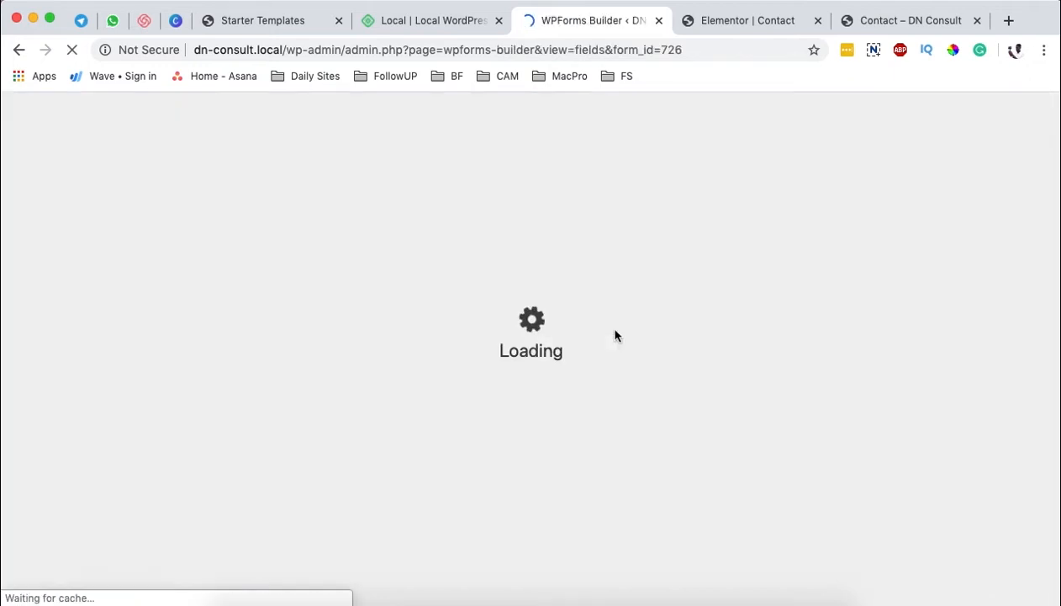
scroll(464, 404, "down", 1)
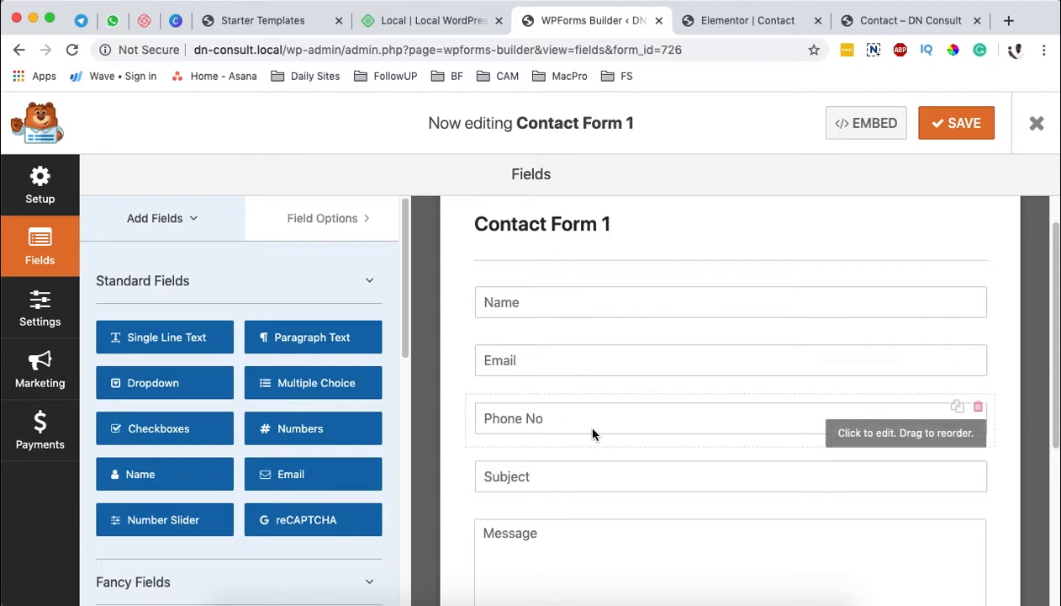
Step: Compare the form on the Elementor Contact page with the fields in the WPForms builder
left_click(765, 20)
scroll(414, 334, "down", 3)
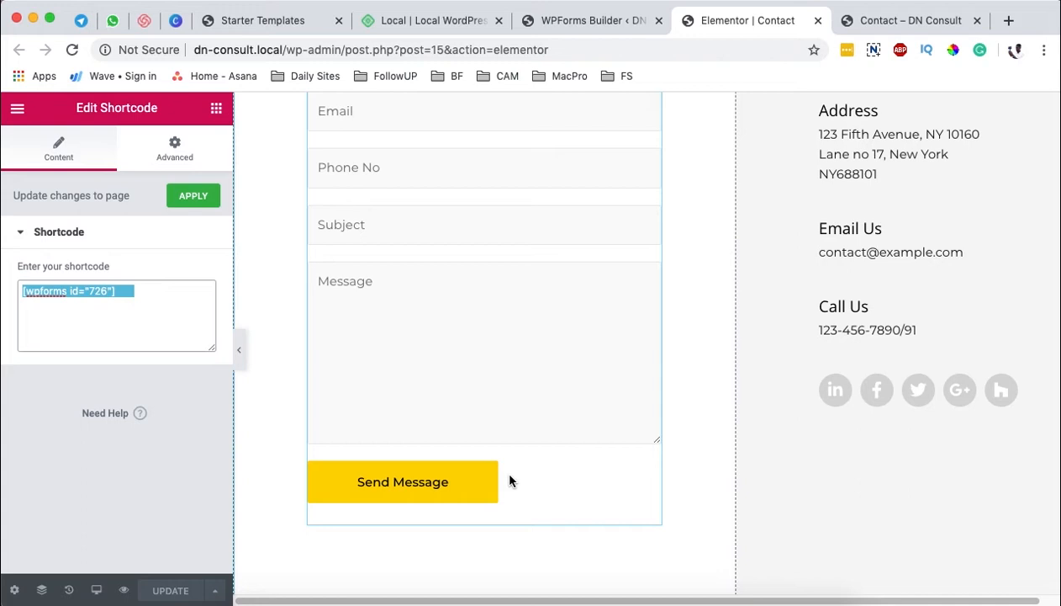
left_click(585, 22)
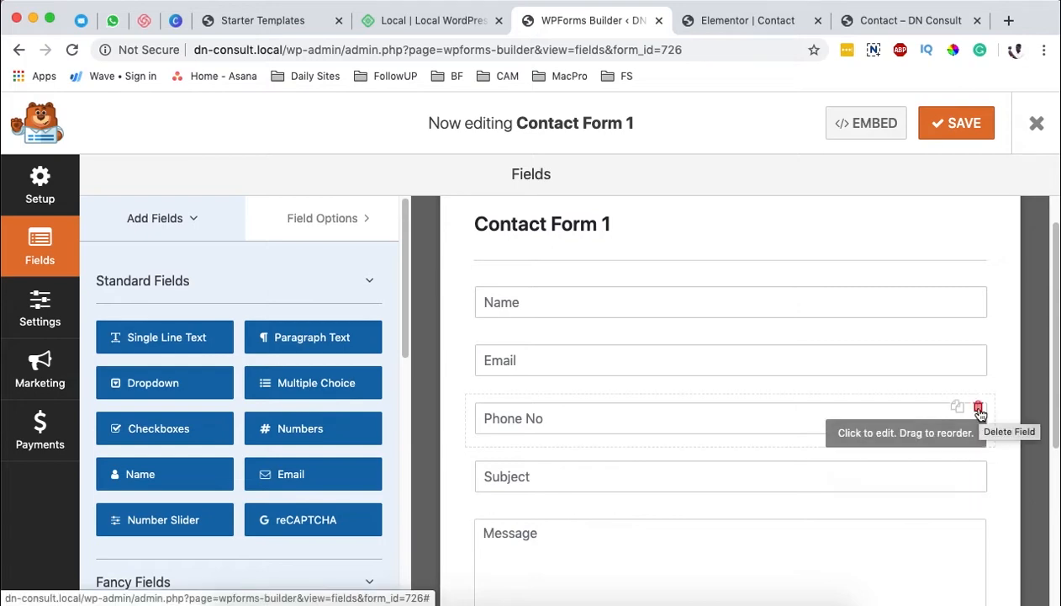
Step: Delete the Phone No field from Contact Form 1 and confirm the deletion
left_click(979, 409)
left_click(487, 400)
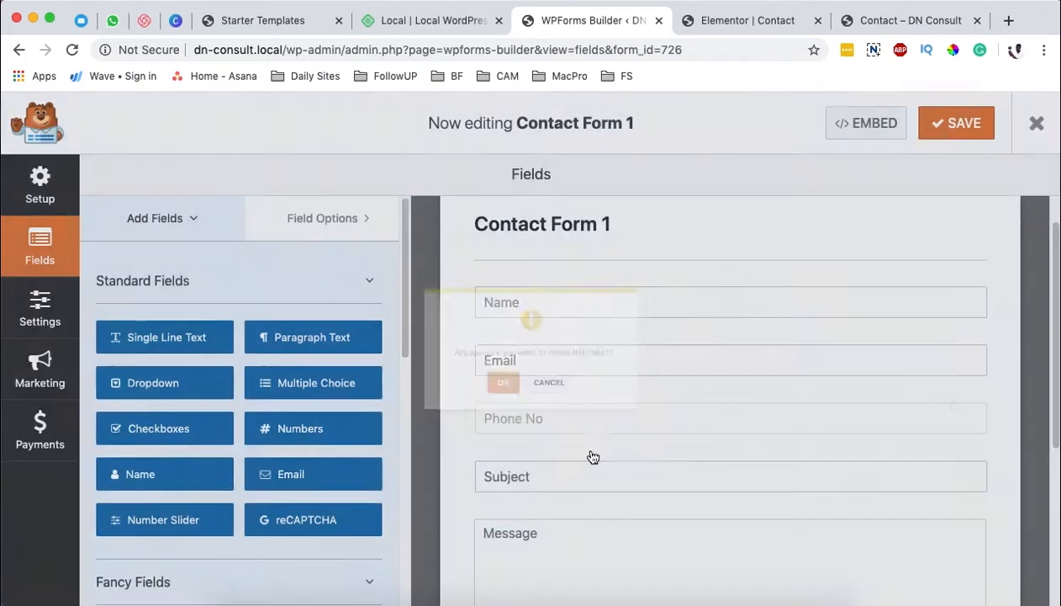
scroll(711, 437, "down", 1)
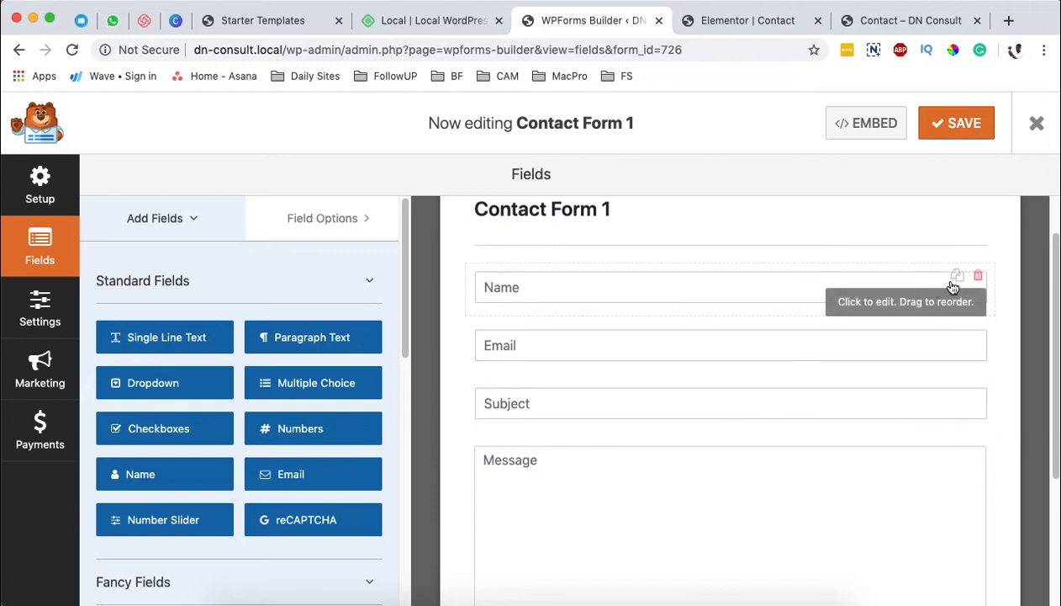
Step: Add a standard Name field with First and Last inputs above Email and delete the form's original Name field
left_click_drag(134, 473, 664, 332)
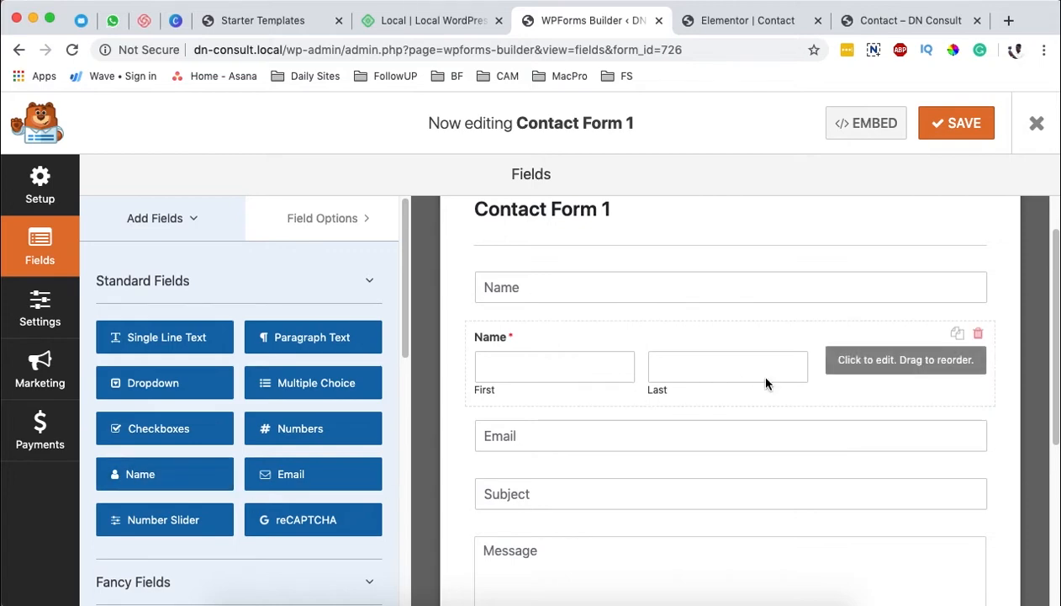
left_click(978, 274)
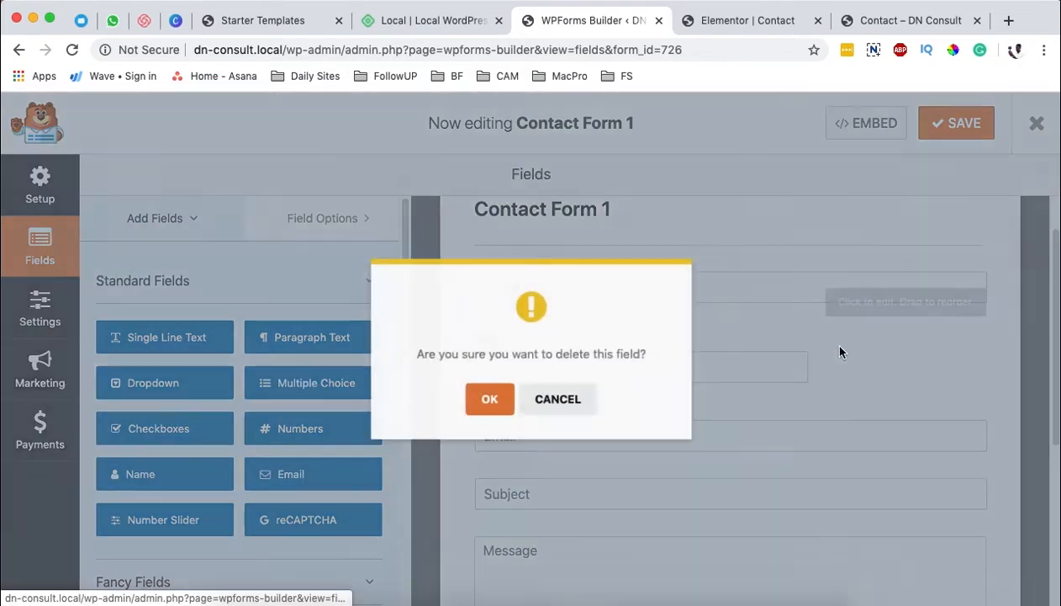
left_click(507, 401)
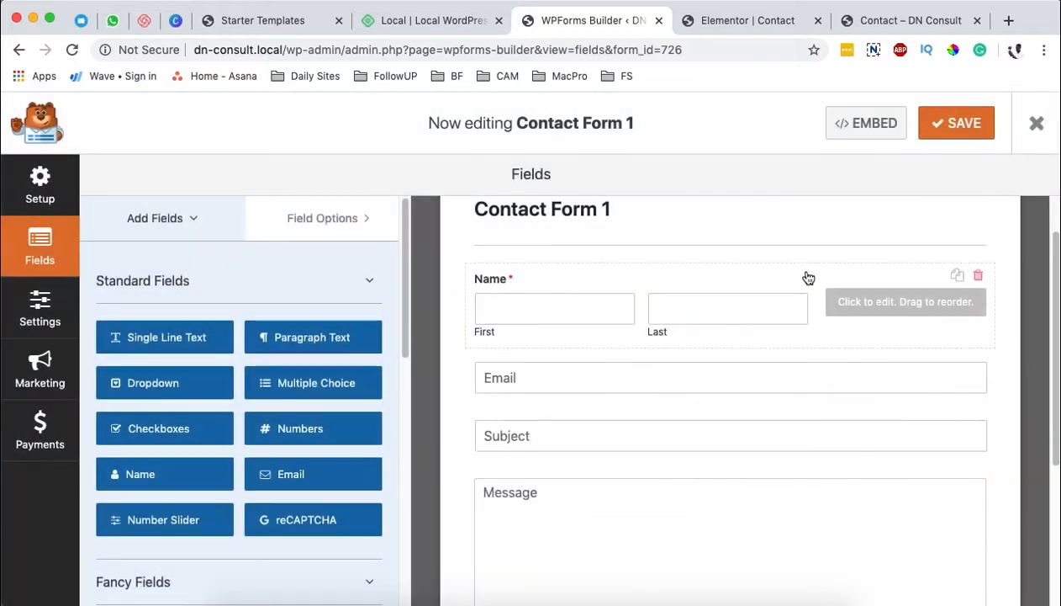
Step: Clear the label of the new Name field and make the field not required
left_click(828, 277)
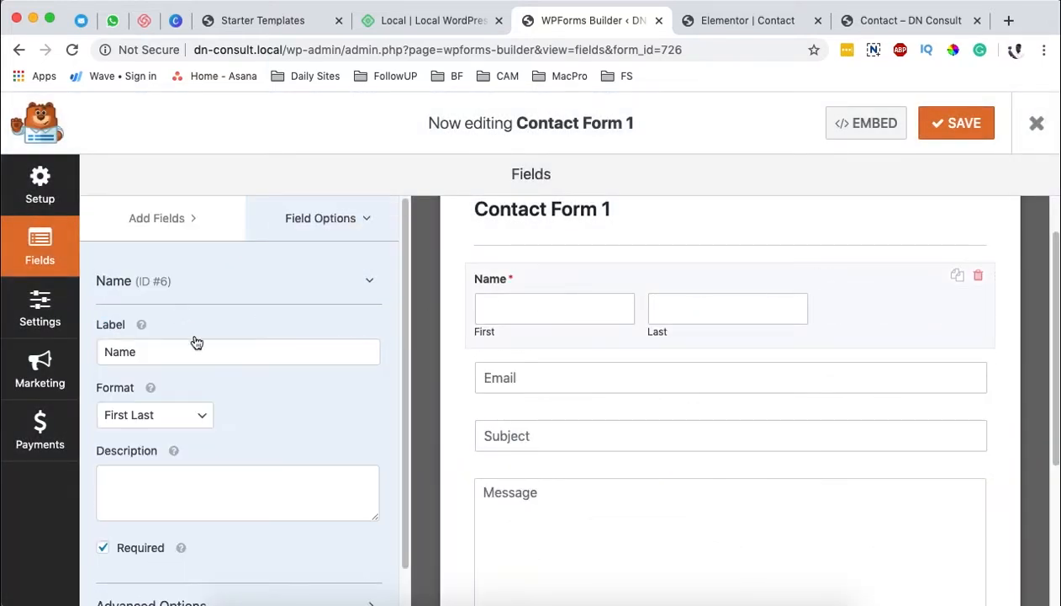
left_click(199, 420)
left_click(200, 415)
left_click(215, 346)
left_click_drag(158, 360, 99, 350)
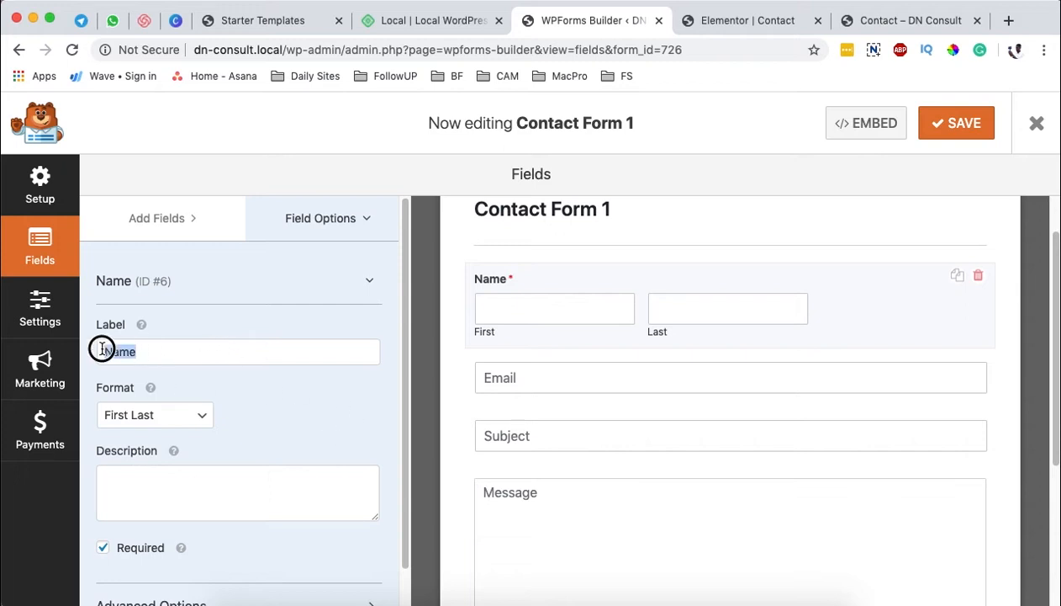
scroll(258, 425, "down", 1)
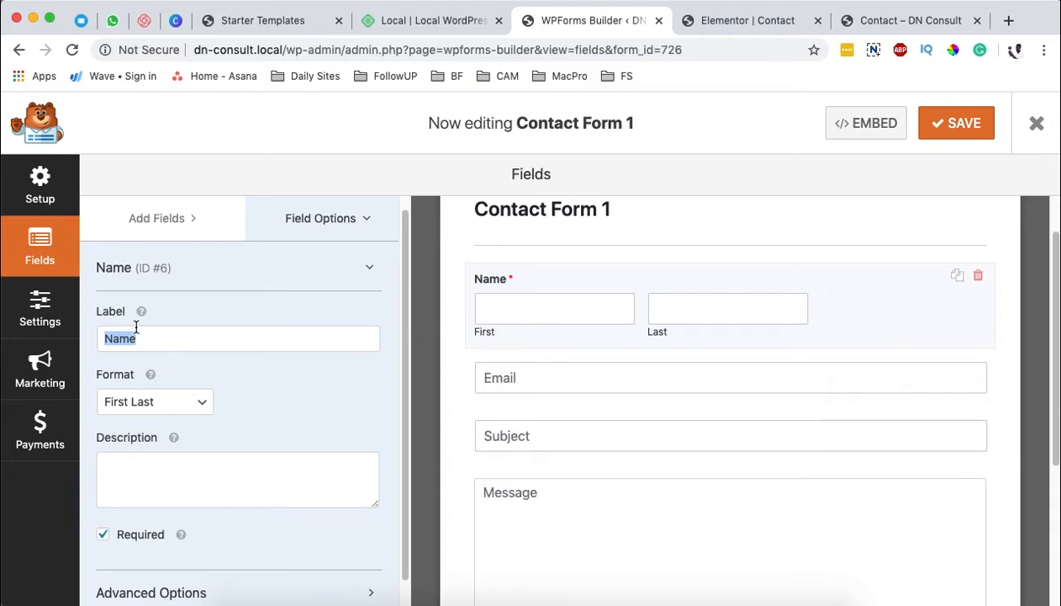
key("BackSpace")
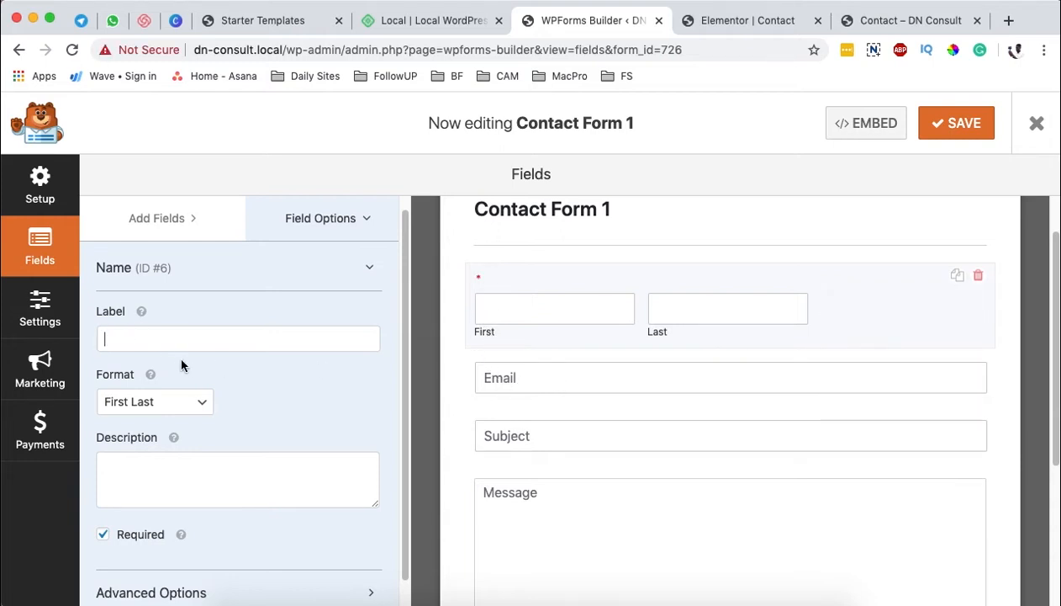
scroll(211, 375, "down", 1)
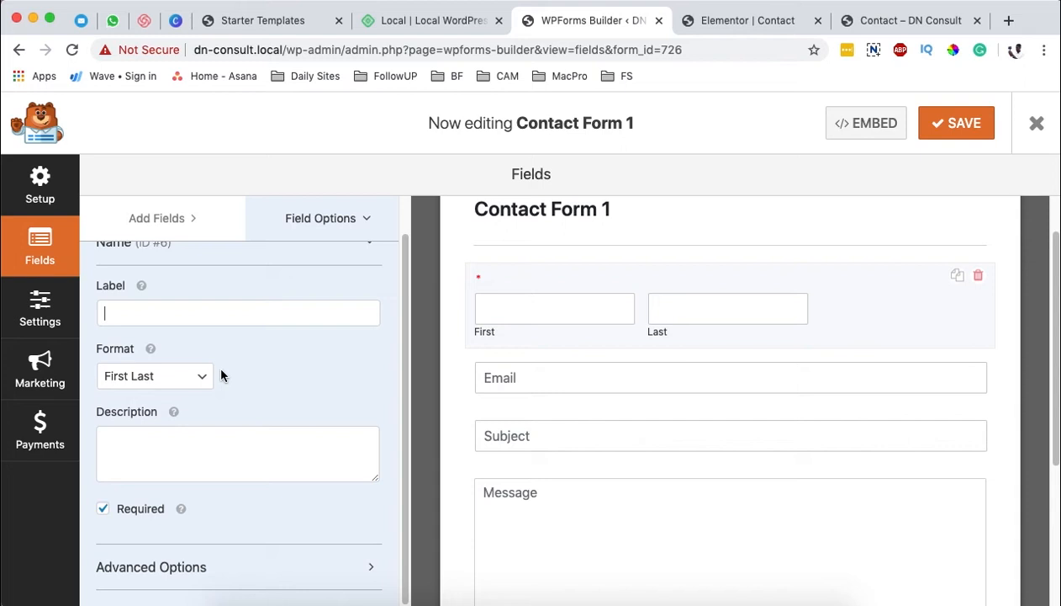
left_click(102, 512)
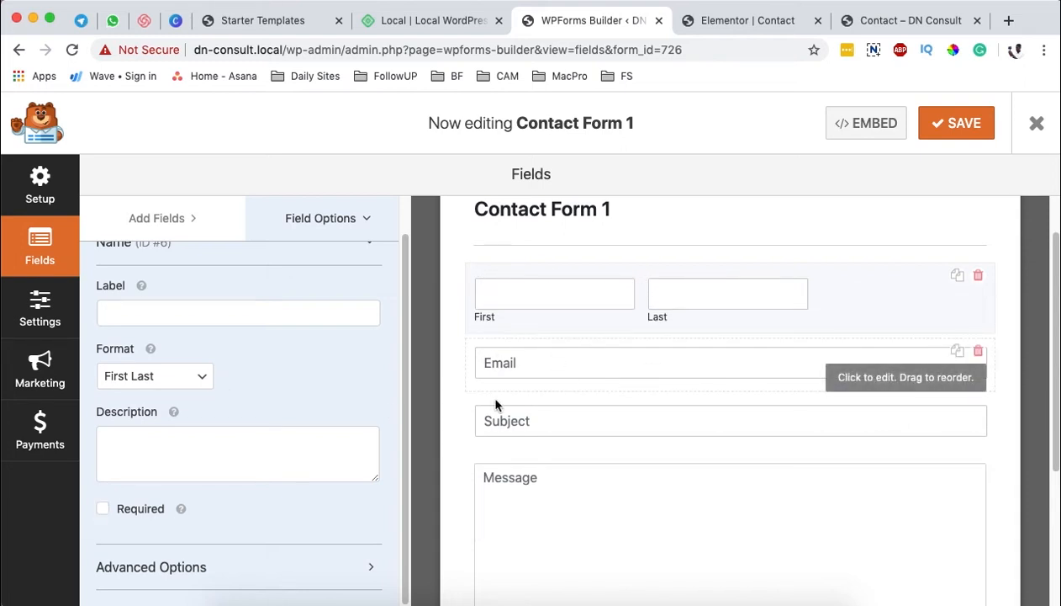
Step: In the Name field's advanced options, set the First Name placeholder to "First Name" and its default value to "Last Name"
left_click(185, 568)
scroll(244, 492, "down", 5)
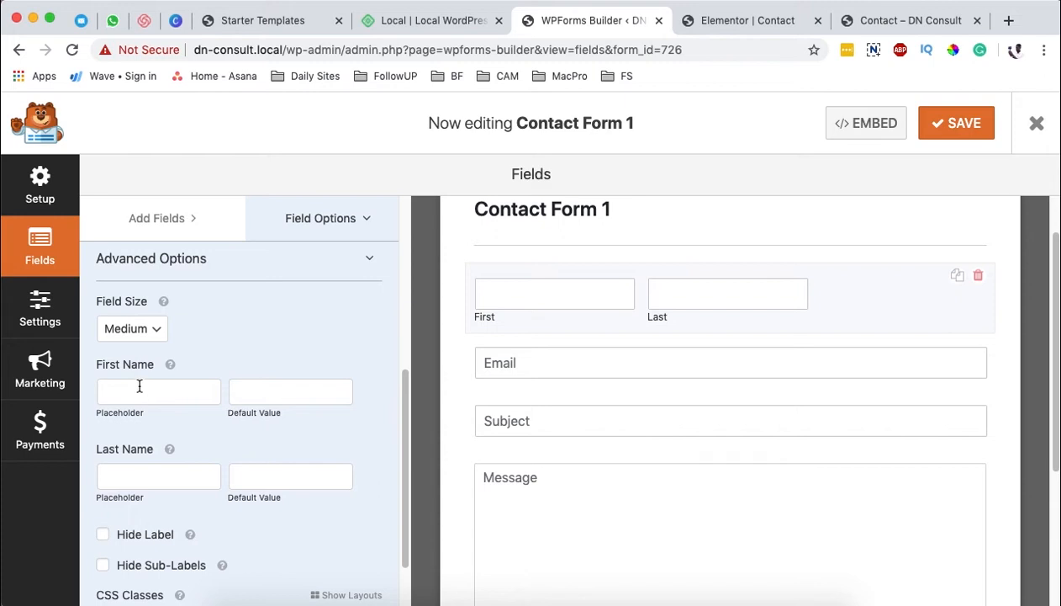
type("First Name")
left_click(304, 393)
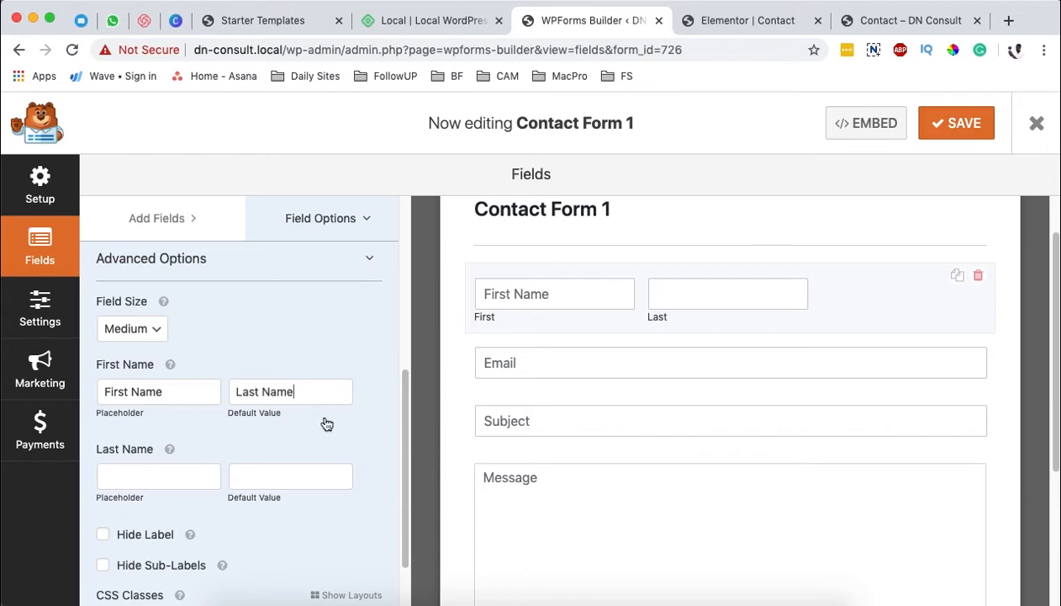
Step: Hide both the label and the sub-labels of the Name field
scroll(328, 425, "down", 2)
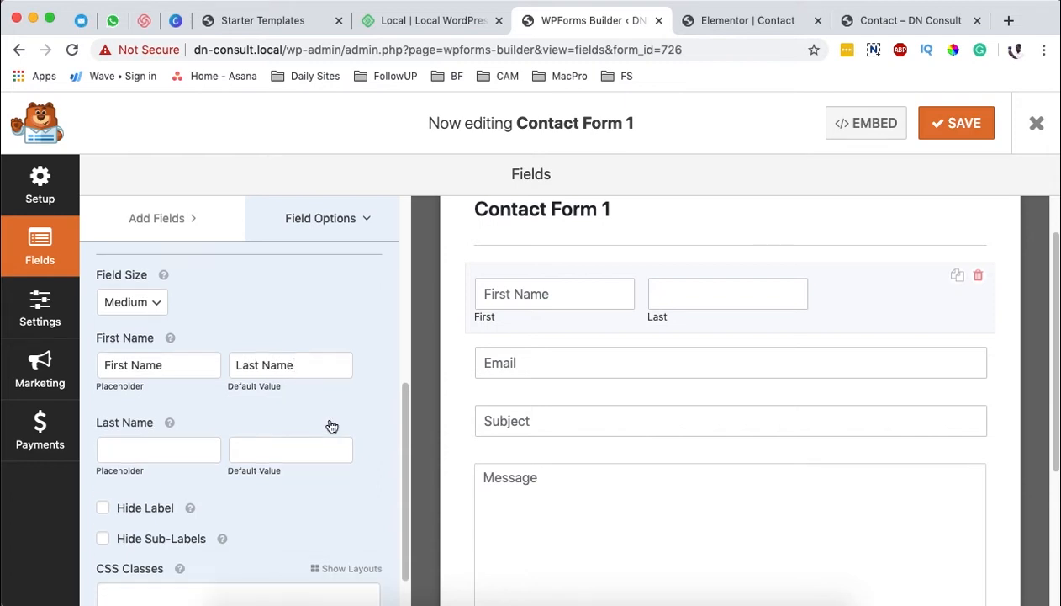
left_click(151, 487)
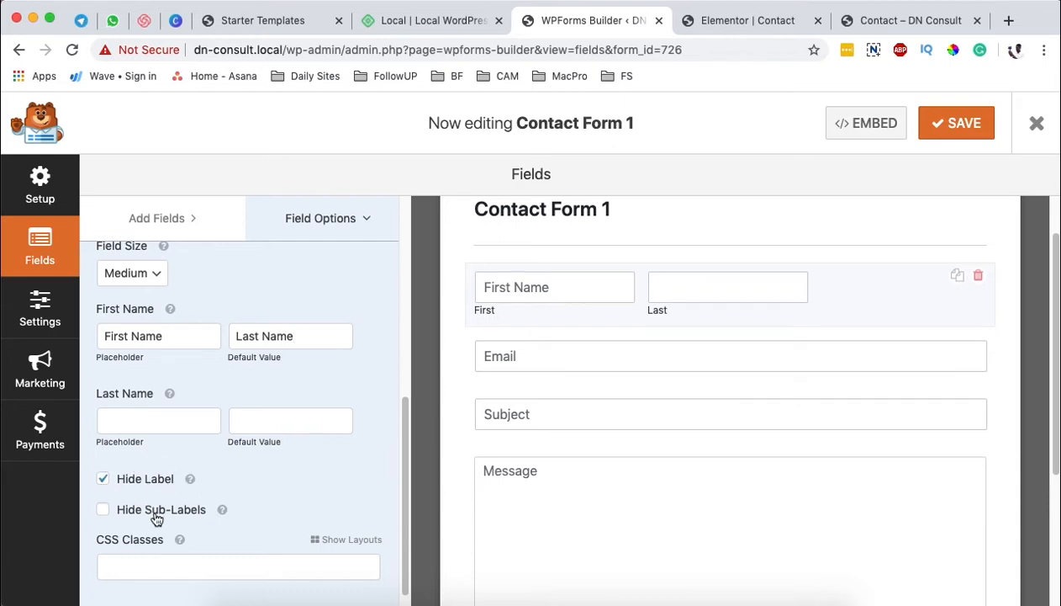
left_click(155, 517)
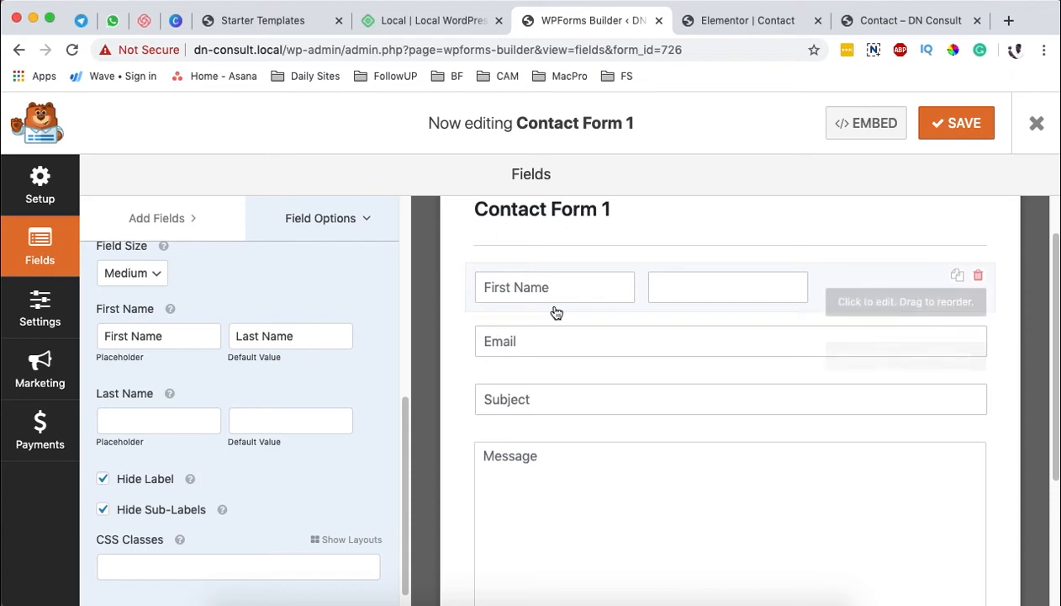
Step: Set the label of the first-and-last name field to "Name"
scroll(195, 522, "up", 5)
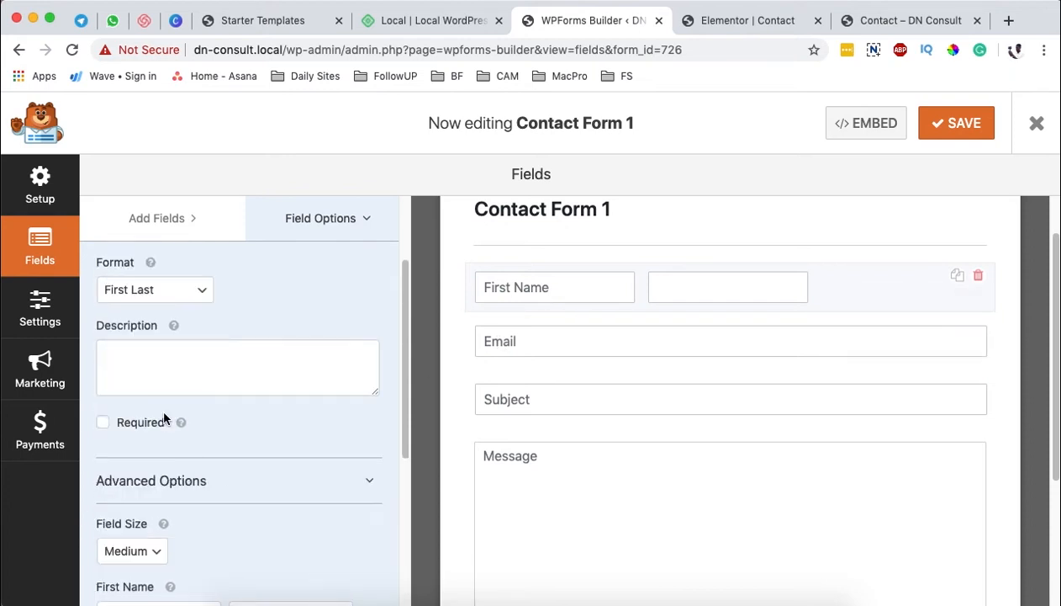
scroll(216, 467, "down", 1)
scroll(216, 465, "up", 4)
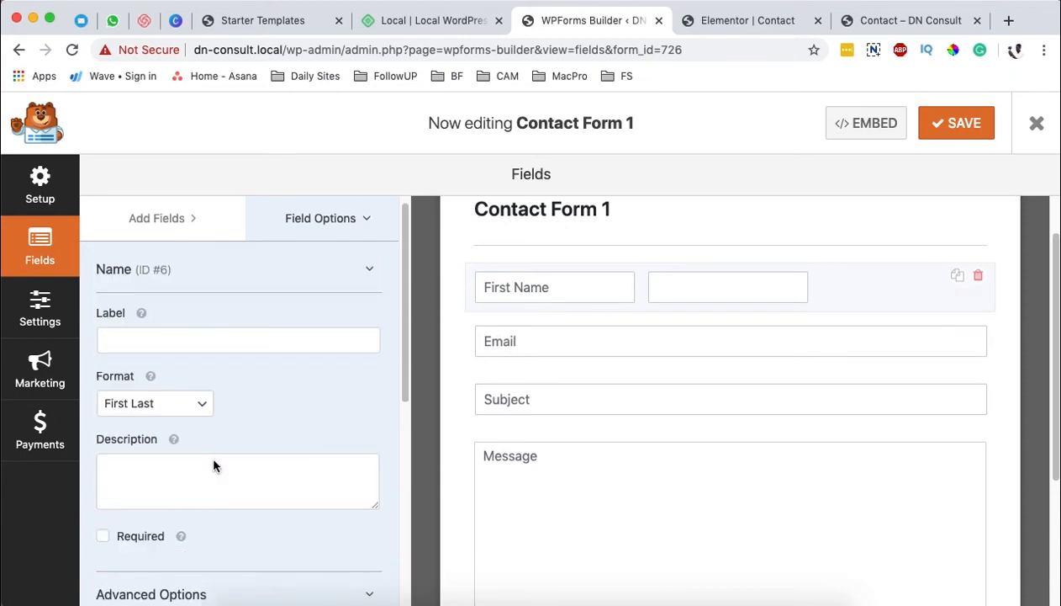
left_click(117, 333)
type("Name")
Step: Preview the Name field with its label shown, and hide the label again
scroll(191, 480, "down", 3)
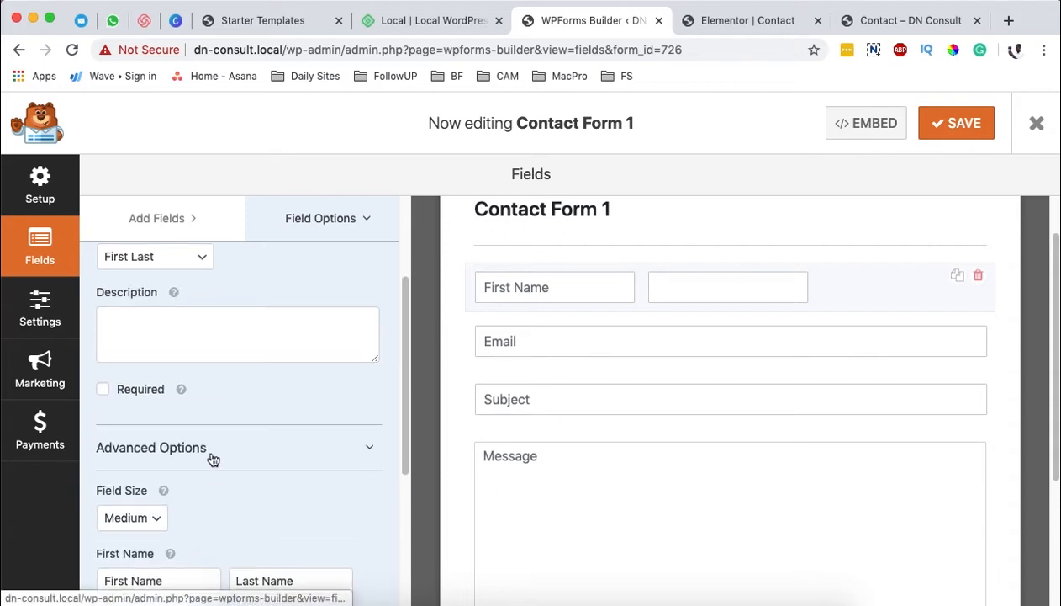
scroll(213, 459, "down", 5)
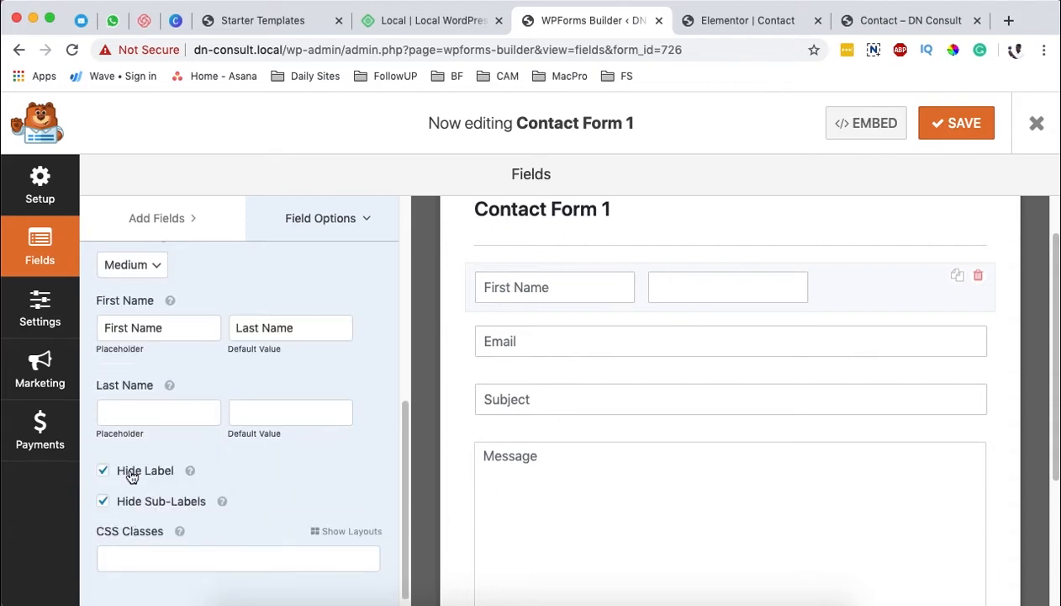
left_click(132, 476)
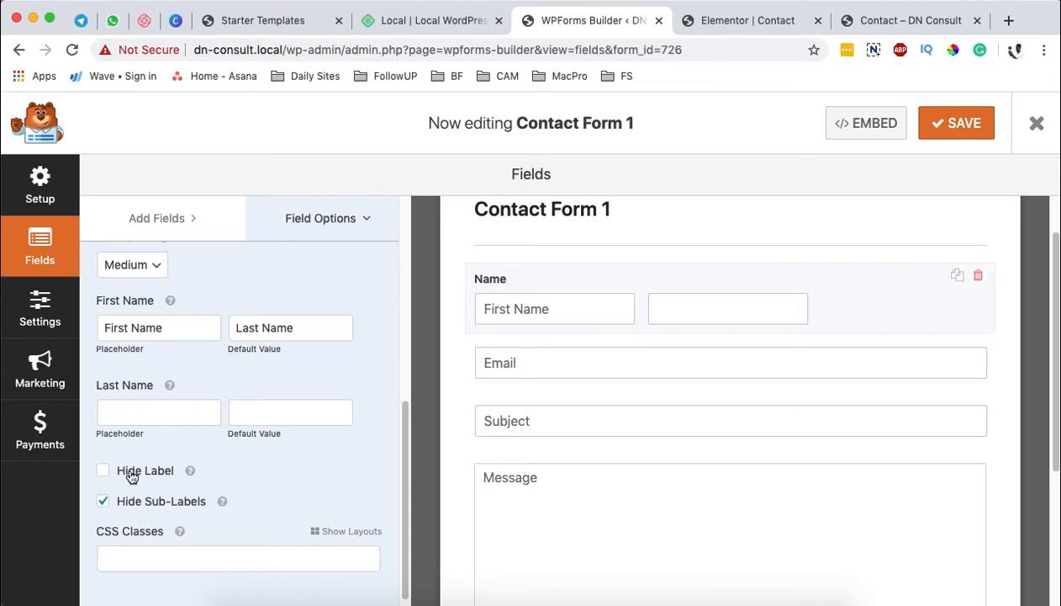
left_click(131, 477)
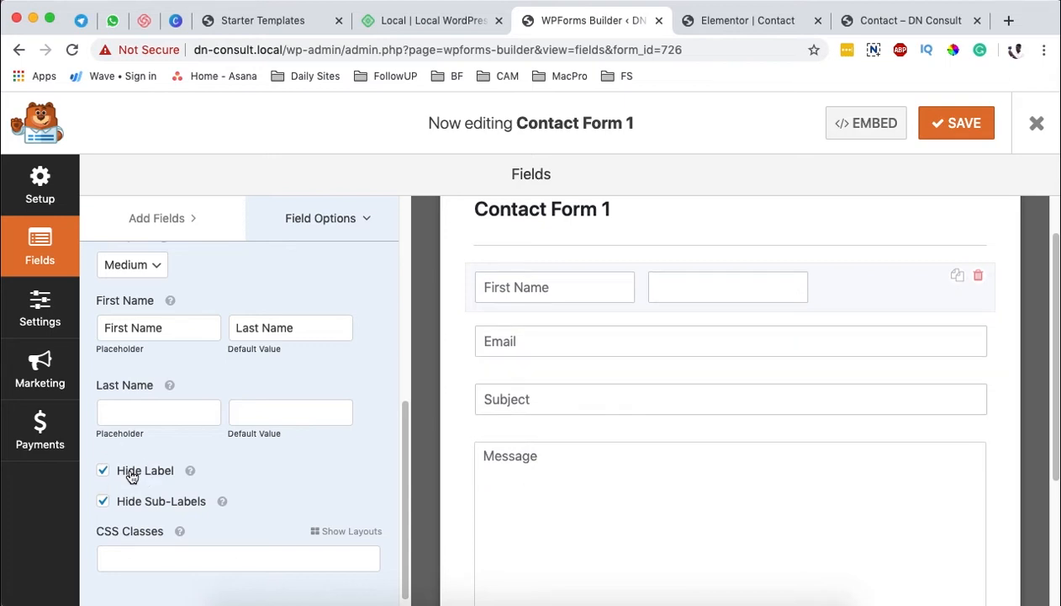
Step: Try the Large and Small field sizes on the Name field, settle on Large and review the form preview
scroll(253, 410, "up", 4)
scroll(249, 414, "down", 3)
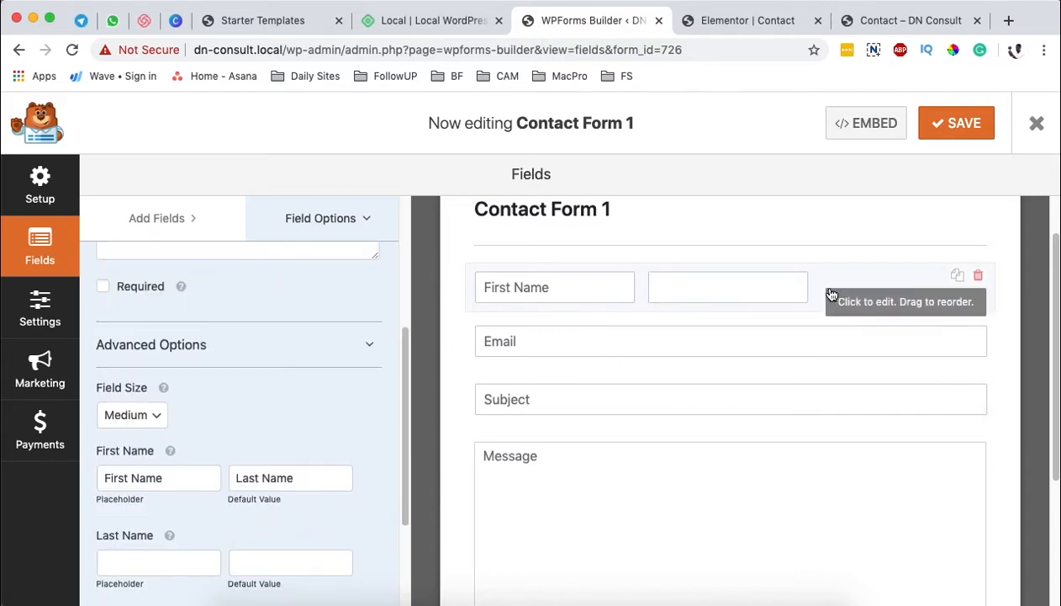
left_click(157, 418)
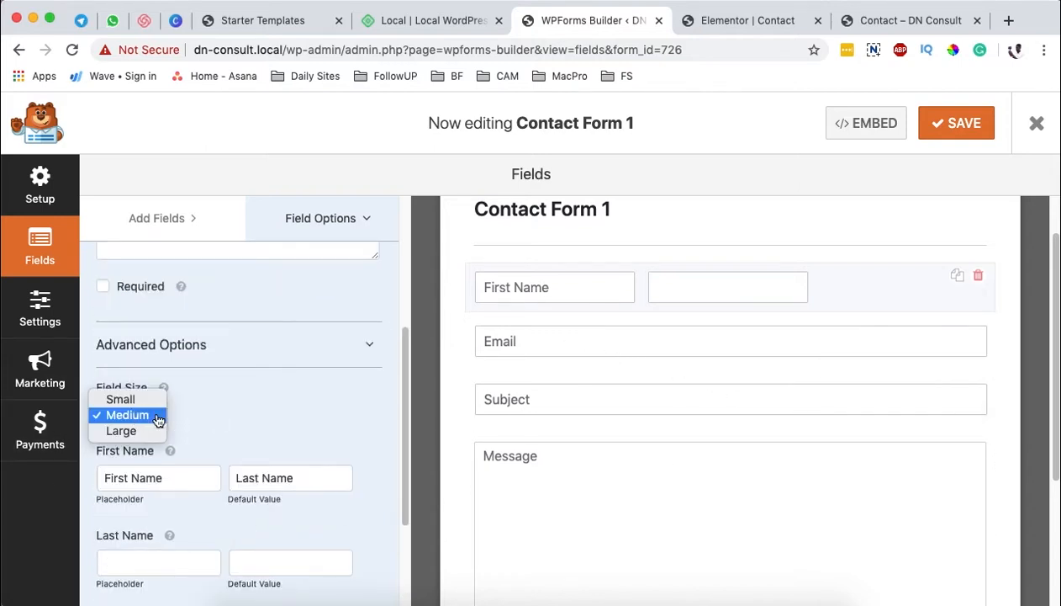
left_click(145, 434)
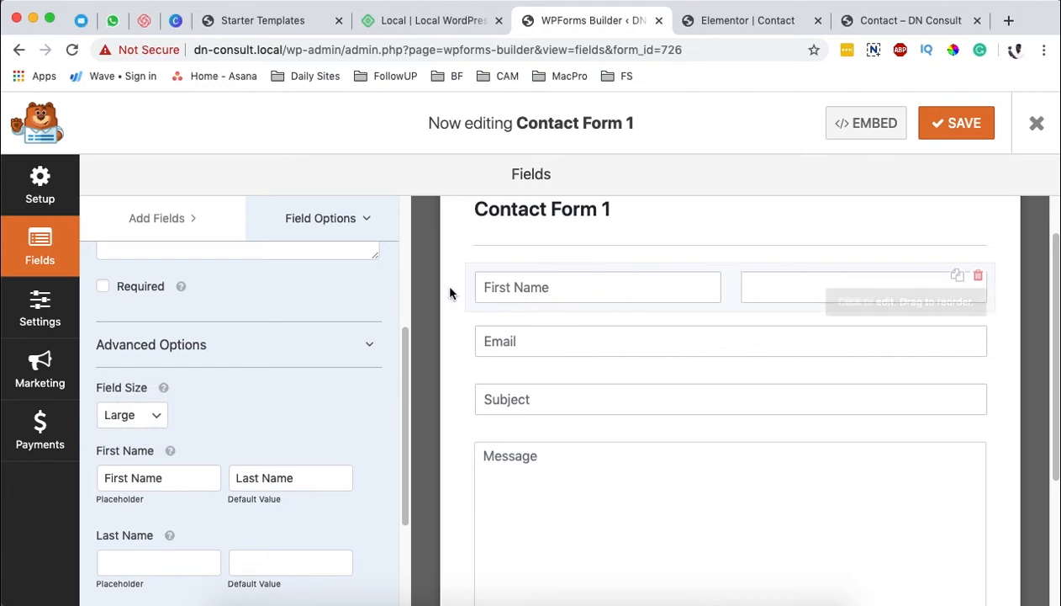
left_click(151, 419)
left_click(147, 389)
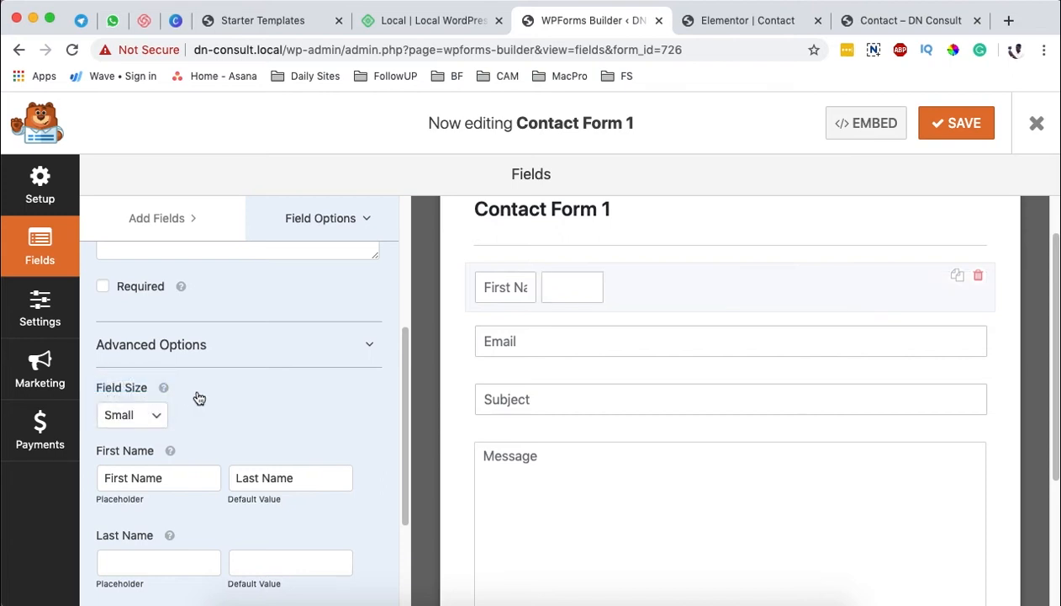
left_click(128, 416)
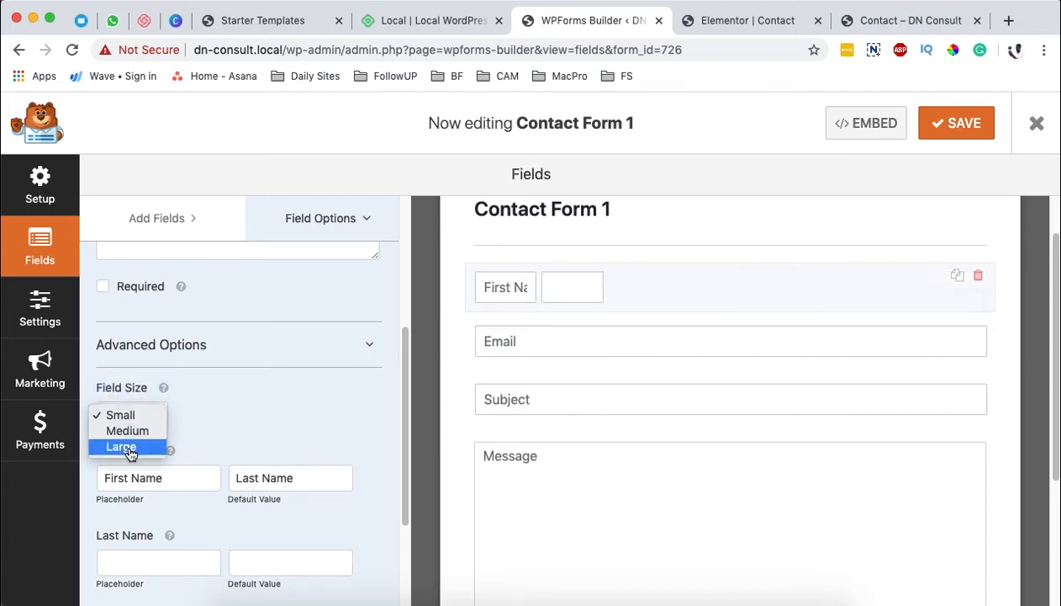
left_click(126, 446)
scroll(698, 468, "down", 5)
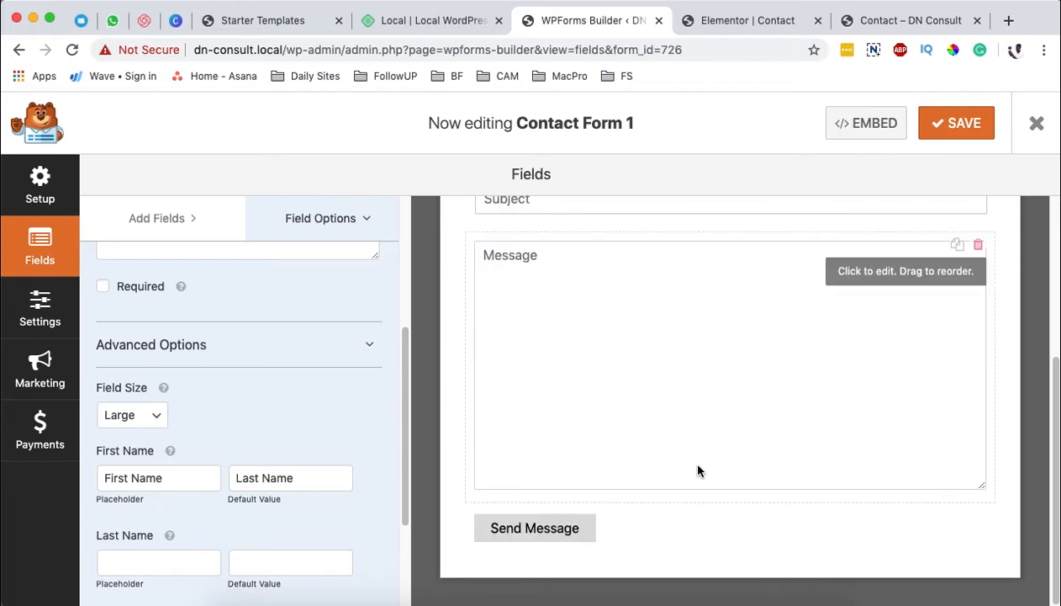
scroll(559, 523, "up", 5)
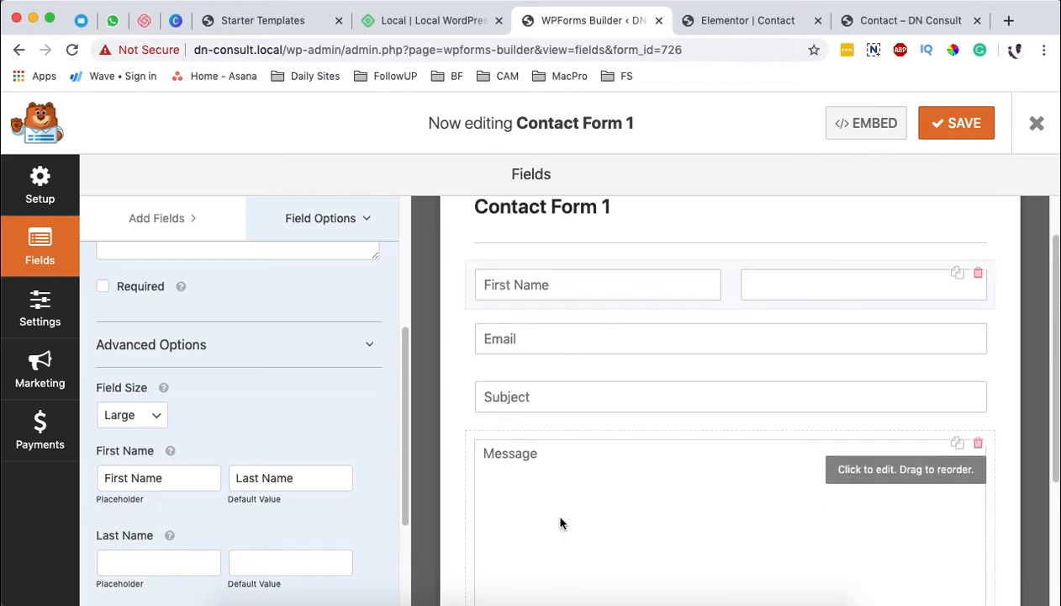
Step: Rename the form as "dn constact form" in its general settings
left_click(40, 315)
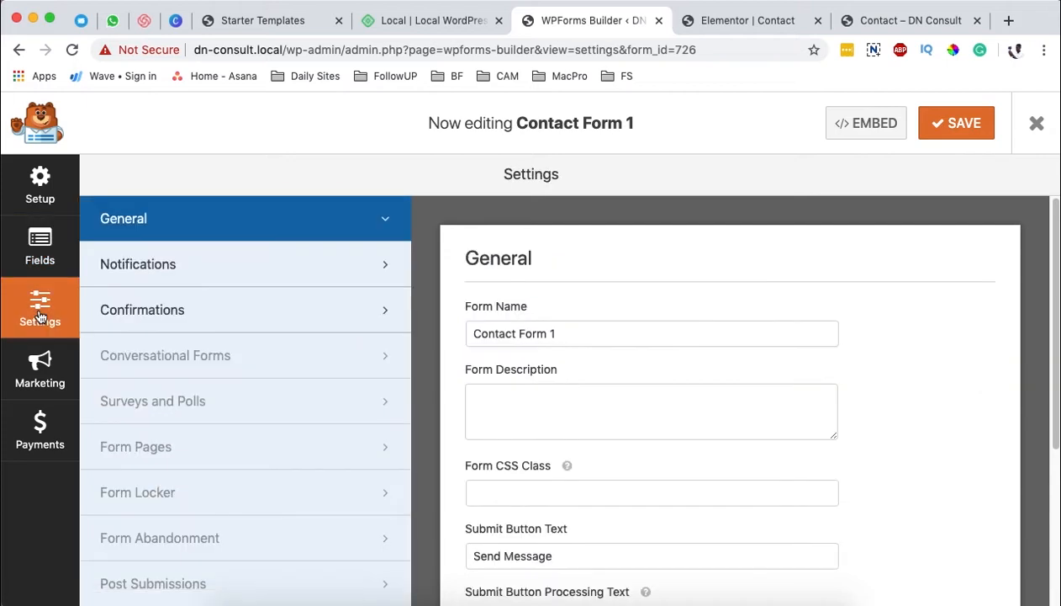
left_click_drag(594, 296, 459, 297)
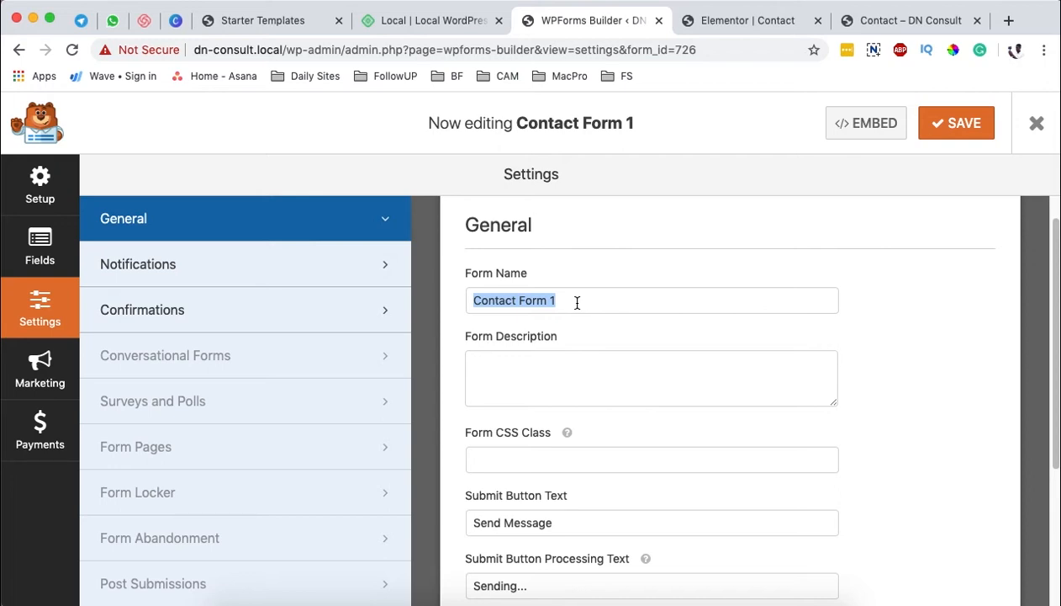
type("dncon")
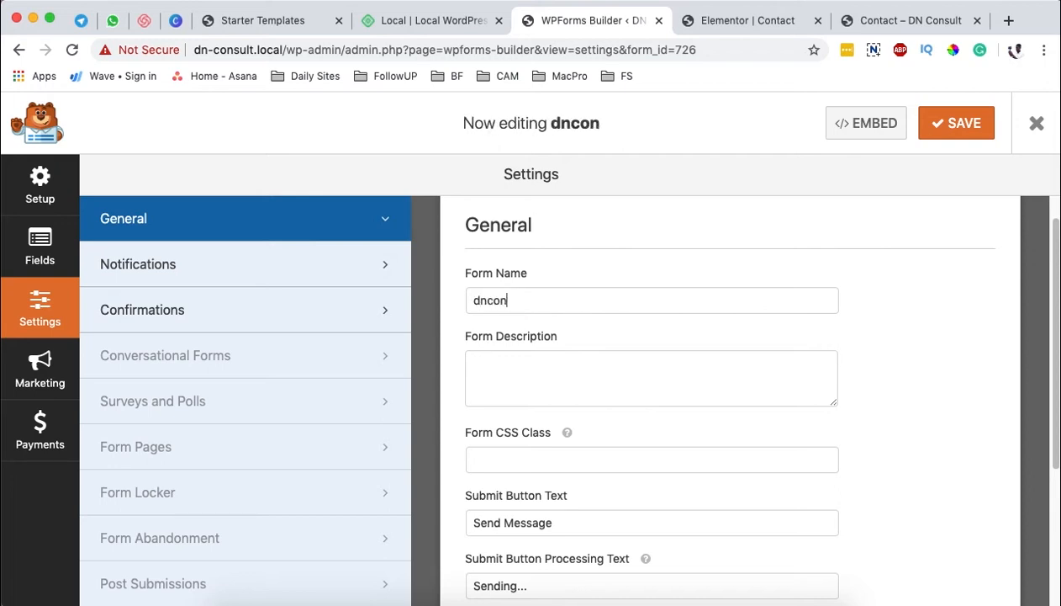
type("stact form")
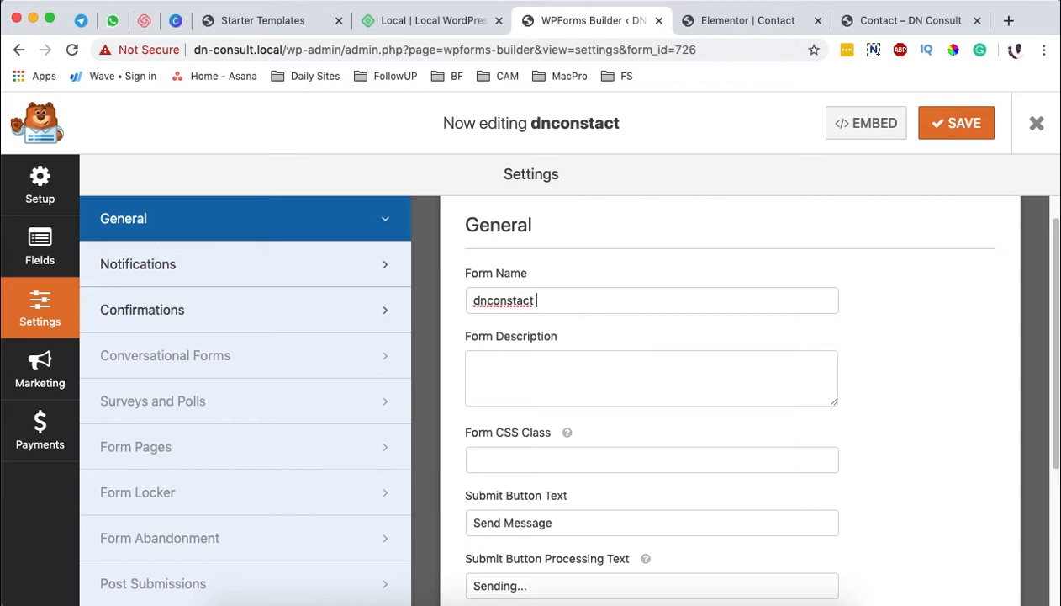
key("Left")
key("Left")
key("Left")
key("Left")
key("Left")
key("Left")
key("Left")
key("Left")
key("Left")
key("Left")
key("Left")
key("Left")
key("Left")
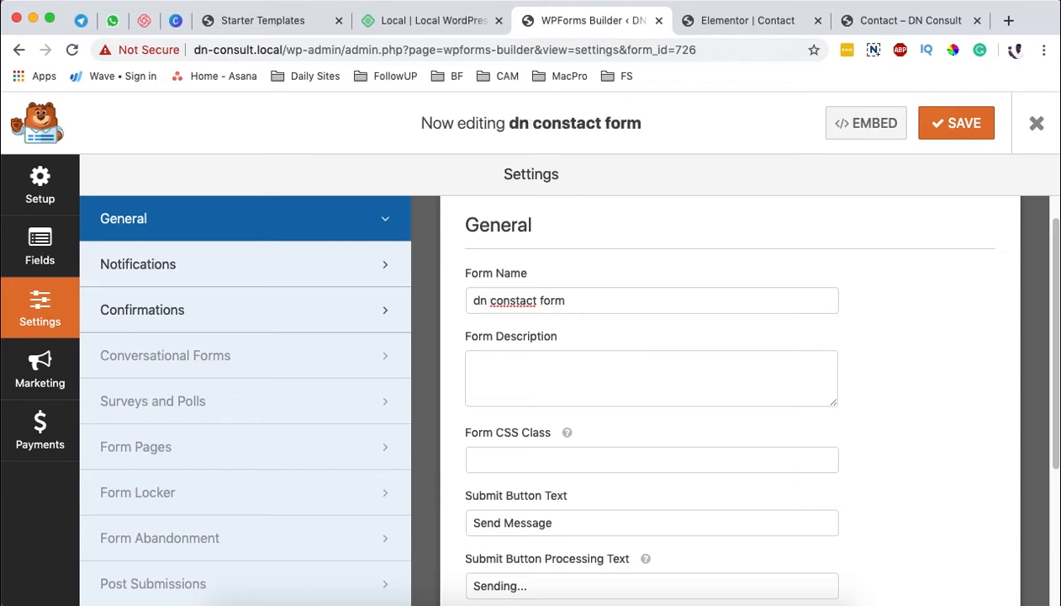
Step: Compare the form's Submit Button Text setting with the submit button on the Elementor Contact page
scroll(894, 385, "down", 1)
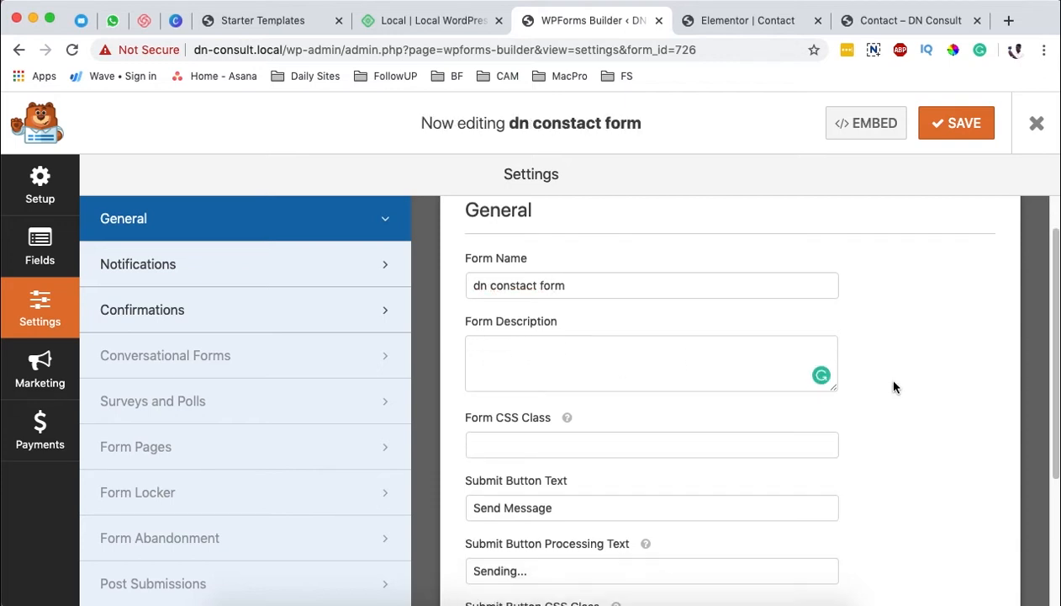
key("Tab")
key("Tab")
left_click(581, 465)
left_click_drag(592, 466, 465, 465)
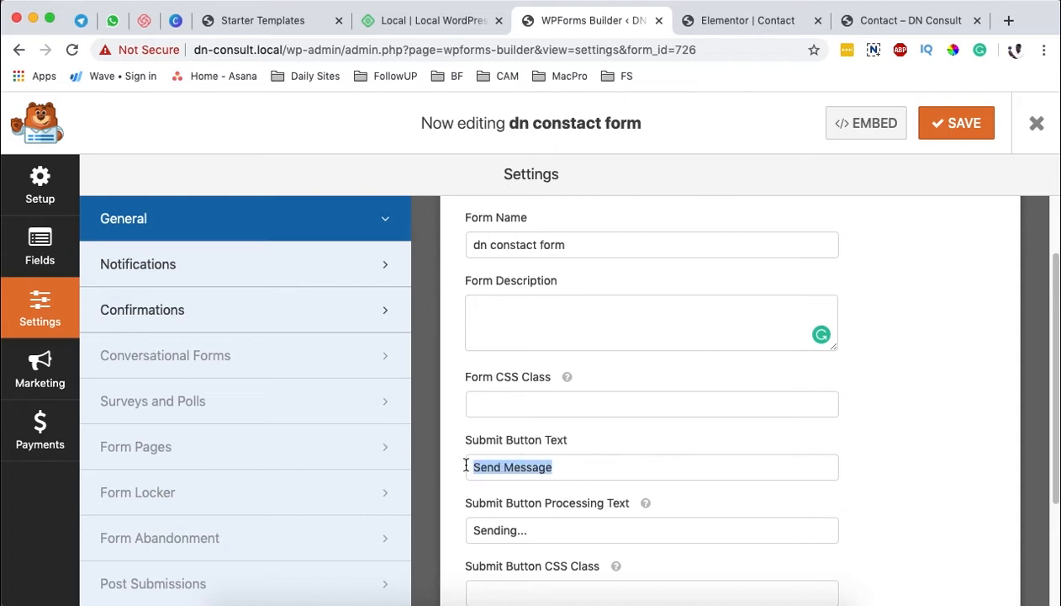
left_click(714, 21)
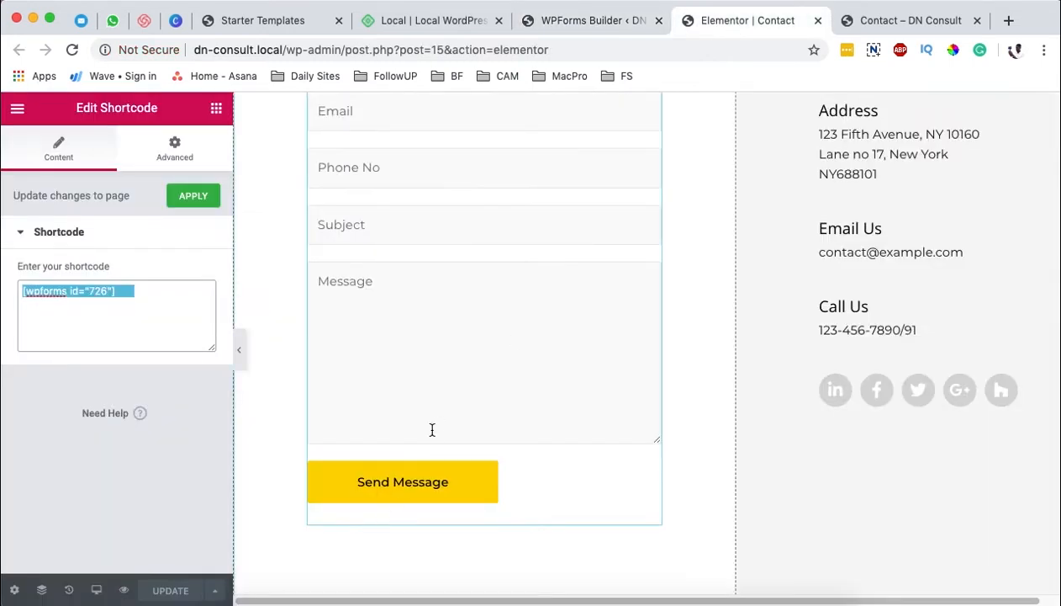
left_click(568, 19)
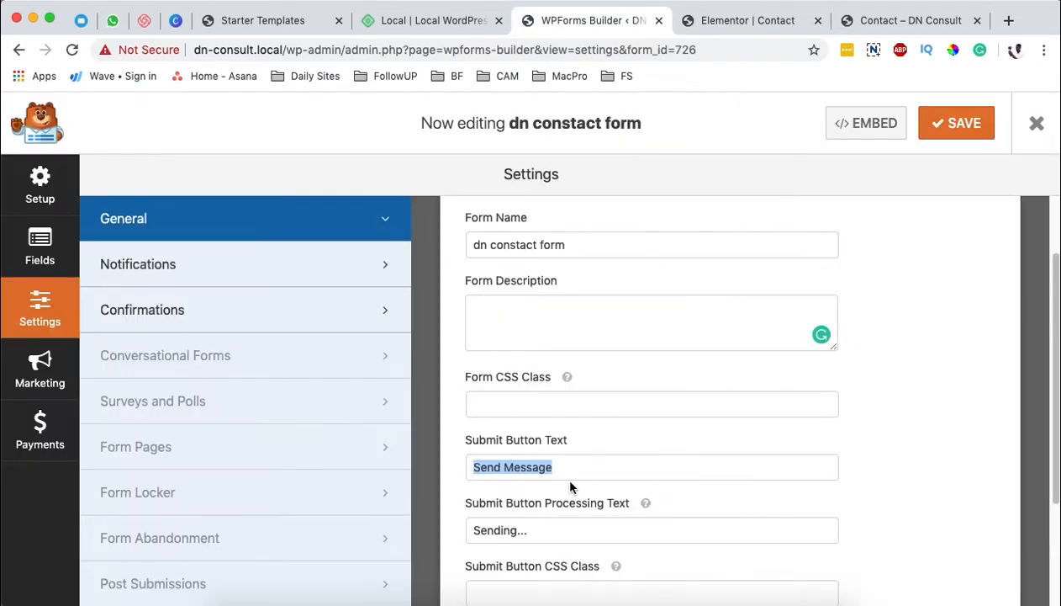
Step: Set the form's Submit Button Text to "Submit to us"
left_click(511, 466)
left_click_drag(551, 466, 510, 466)
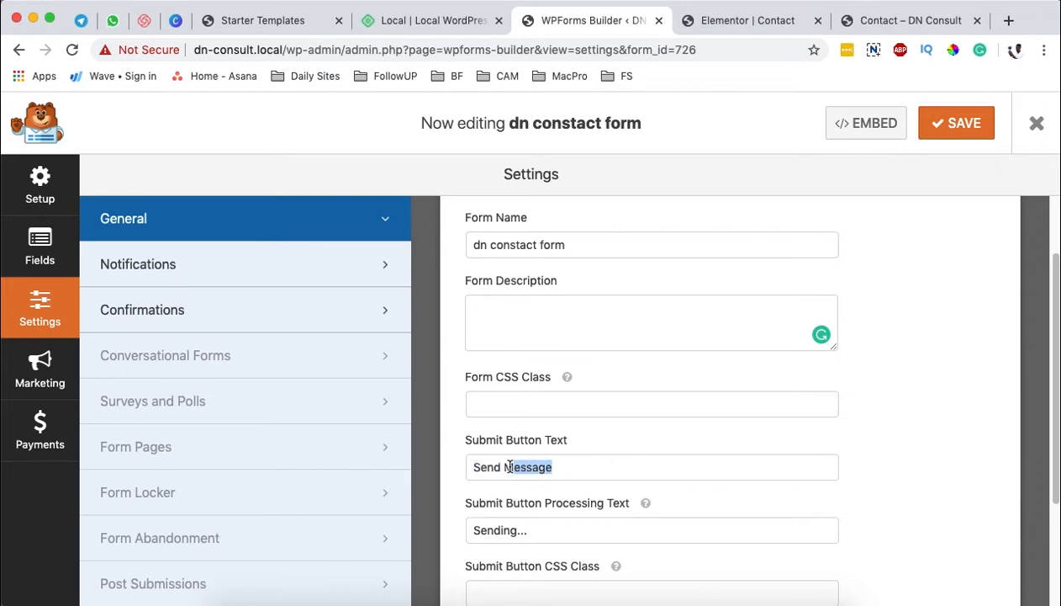
key("BackSpace")
key("BackSpace")
key("BackSpace")
key("BackSpace")
key("BackSpace")
key("BackSpace")
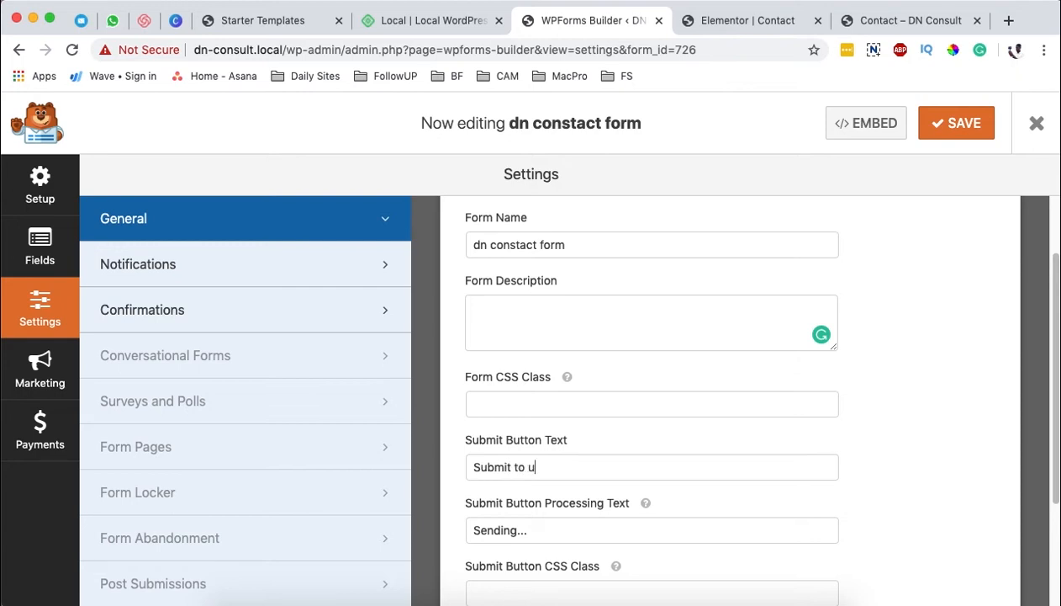
type("Submit to us")
Step: Examine the remaining general options, the notification settings and the confirmation settings of the form
scroll(717, 490, "down", 2)
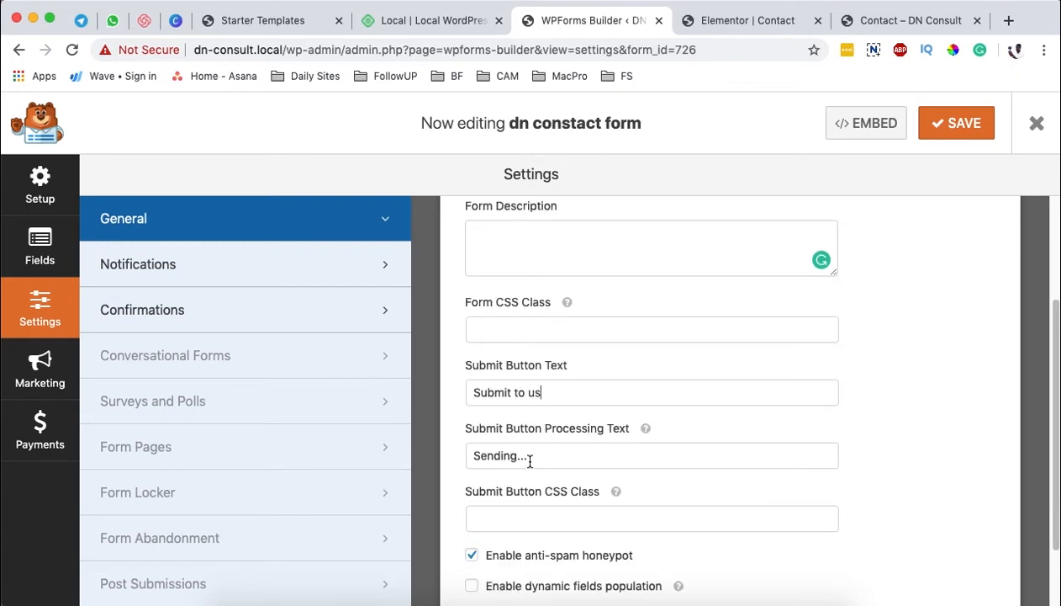
left_click_drag(569, 454, 468, 454)
scroll(740, 495, "down", 1)
scroll(740, 495, "down", 2)
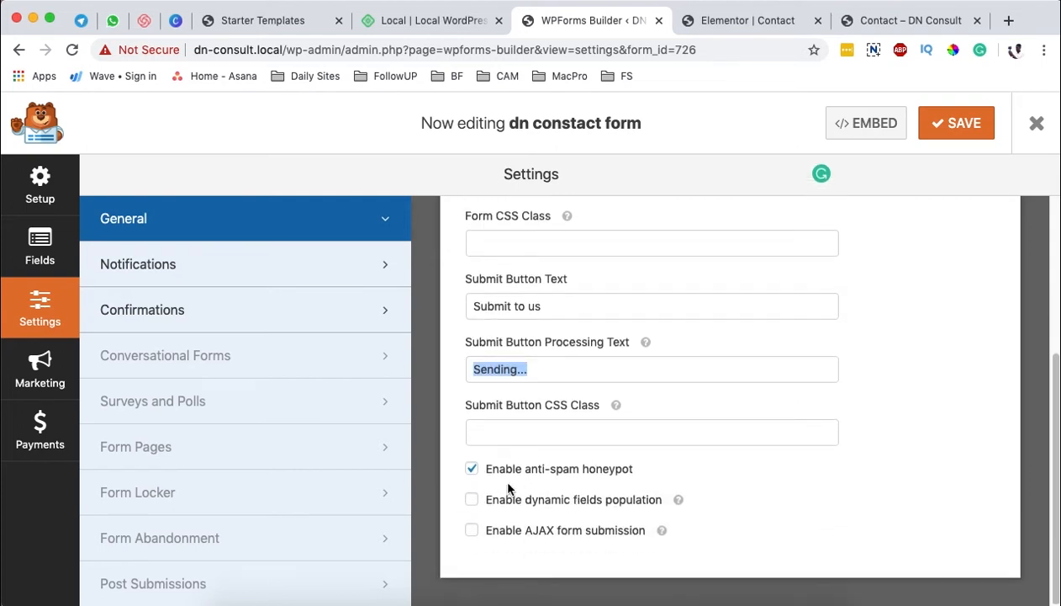
left_click(275, 272)
scroll(684, 387, "up", 3)
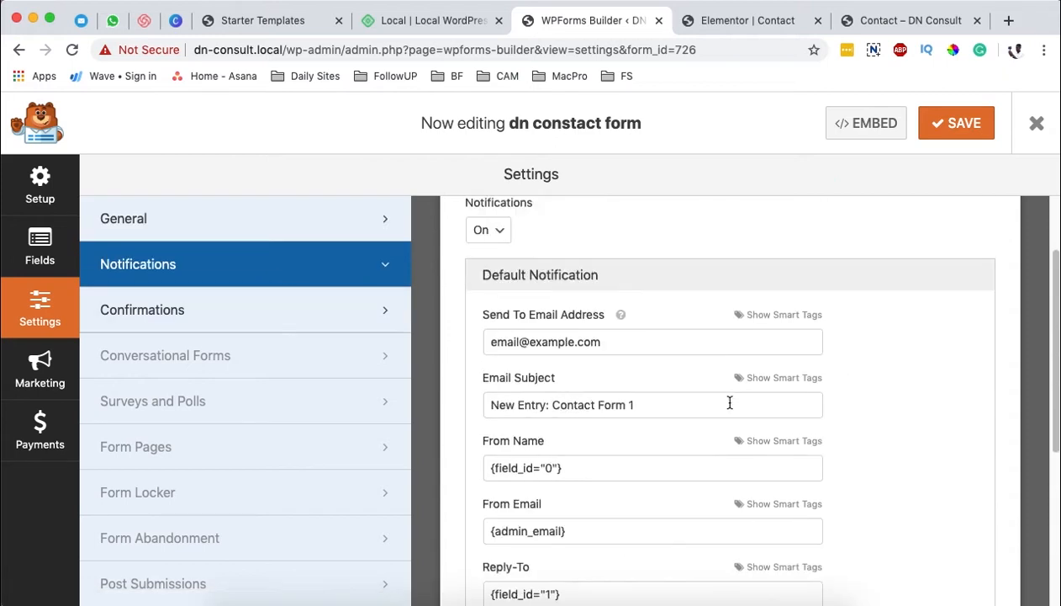
scroll(715, 437, "up", 1)
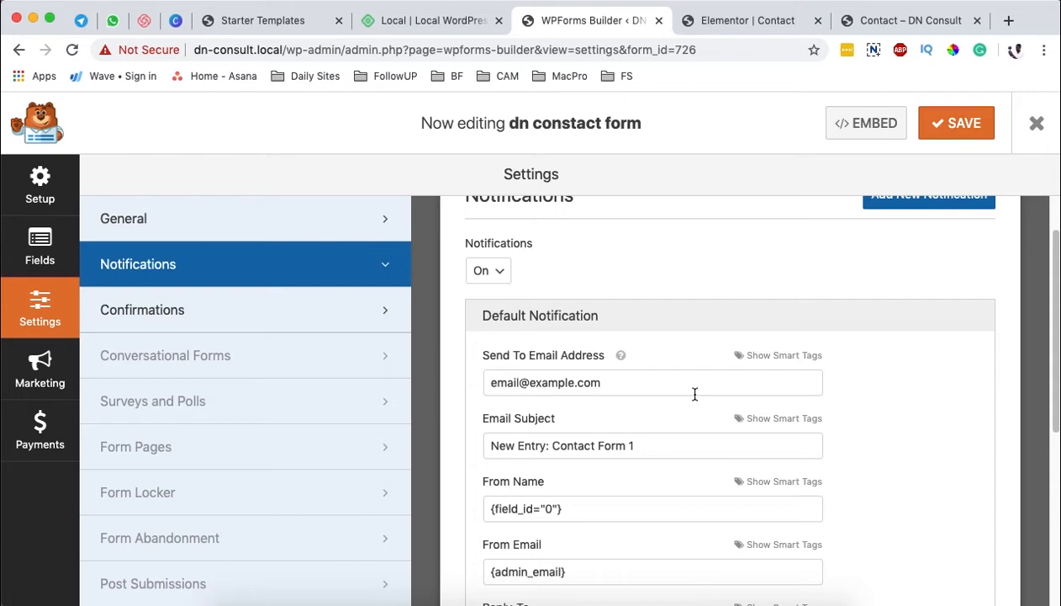
scroll(688, 420, "down", 2)
left_click(207, 317)
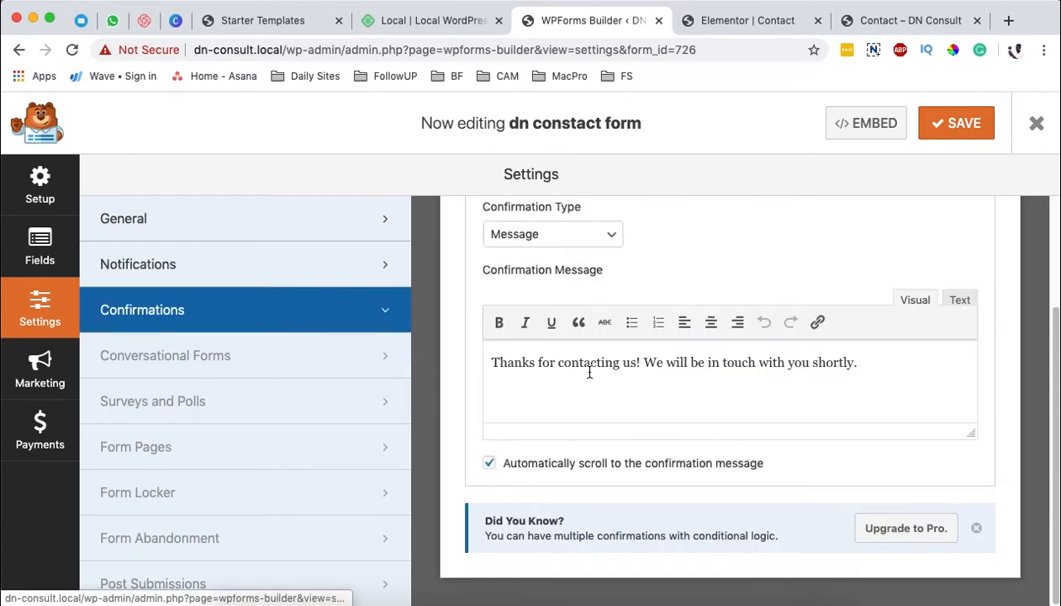
scroll(637, 391, "up", 2)
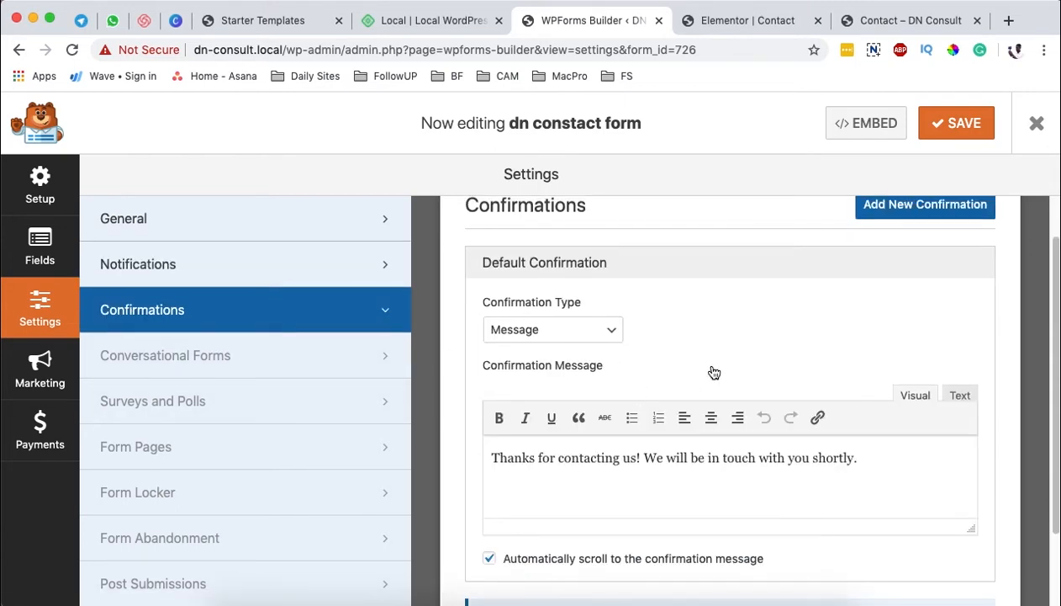
scroll(712, 344, "up", 1)
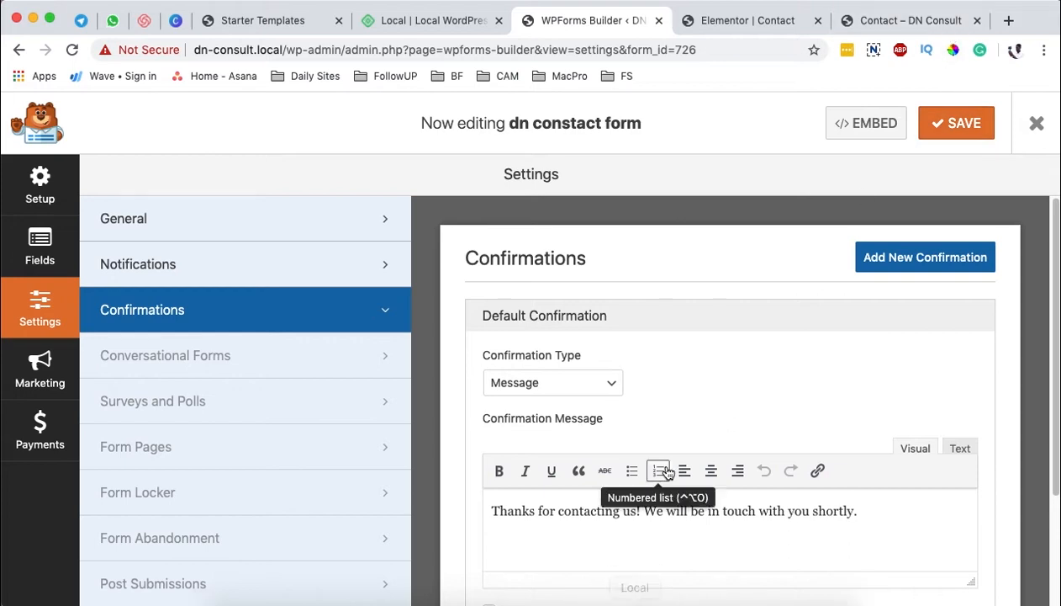
left_click(187, 264)
left_click(185, 233)
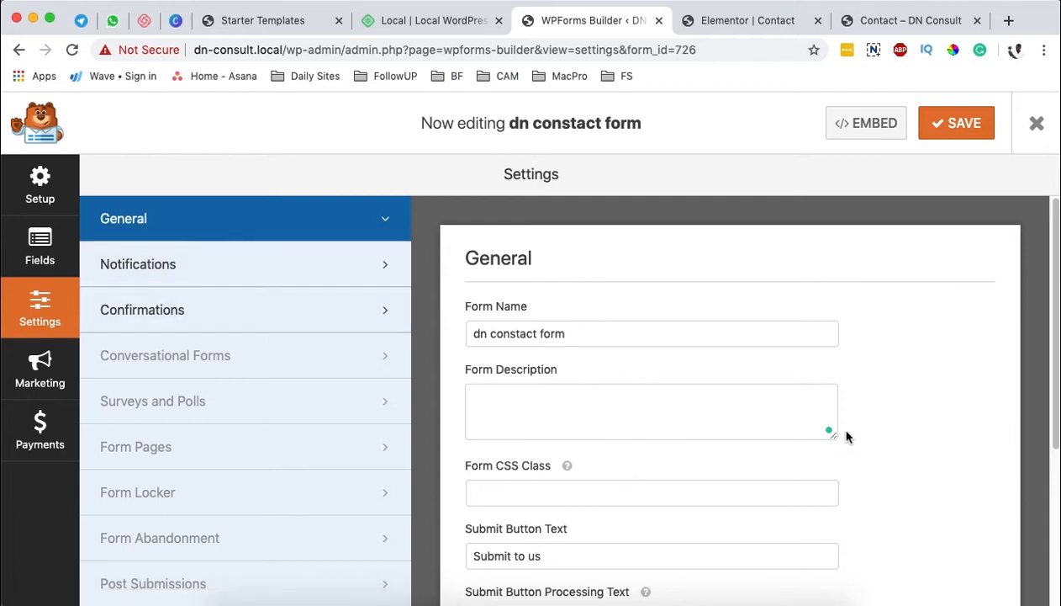
Step: Correct the form name to "dn contact form" in the form's setup and save the form
left_click(39, 246)
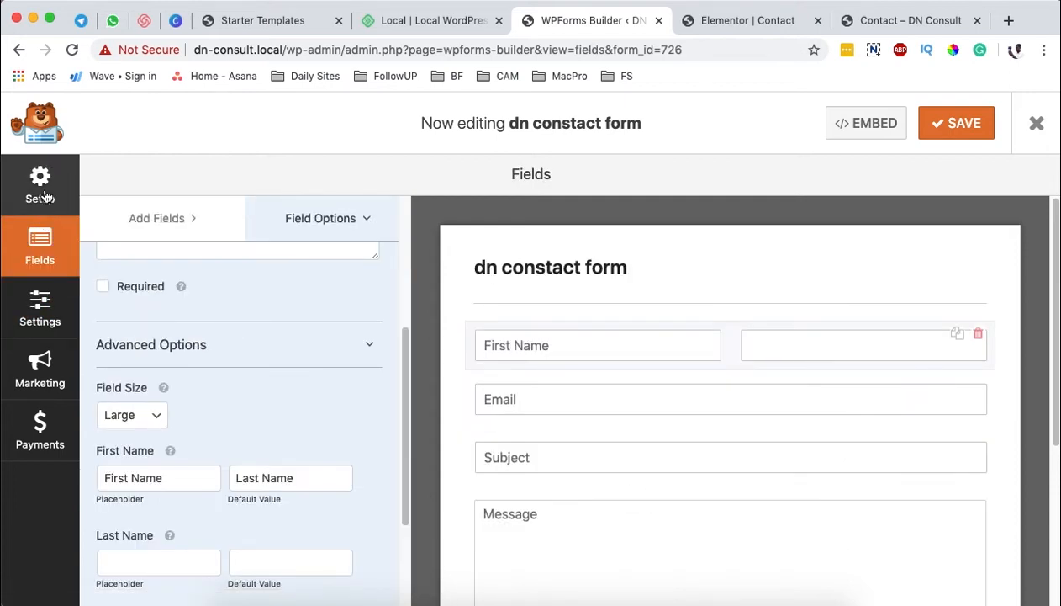
left_click(40, 185)
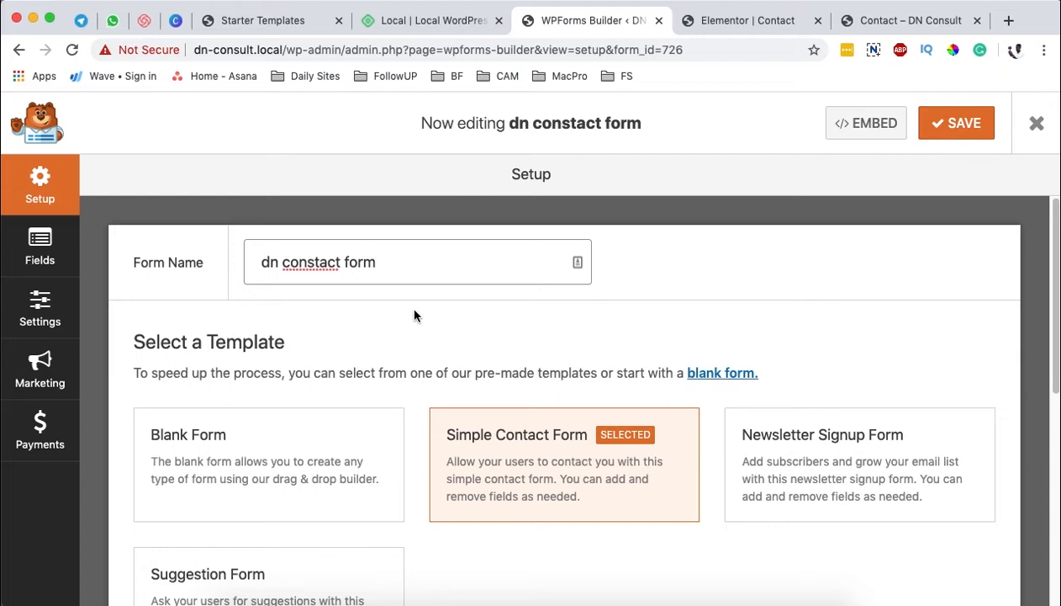
key("BackSpace")
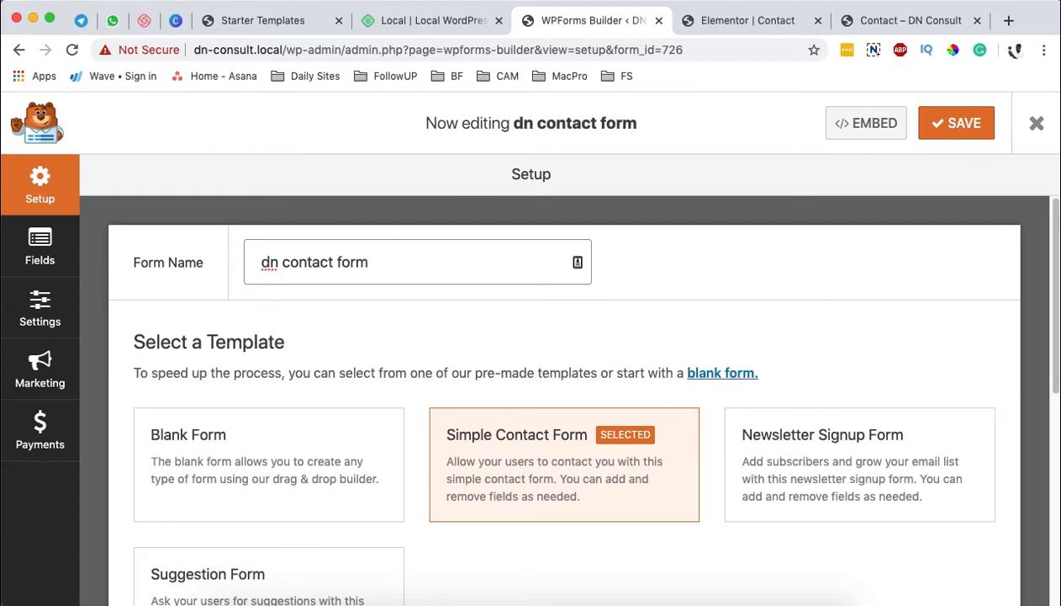
left_click(949, 124)
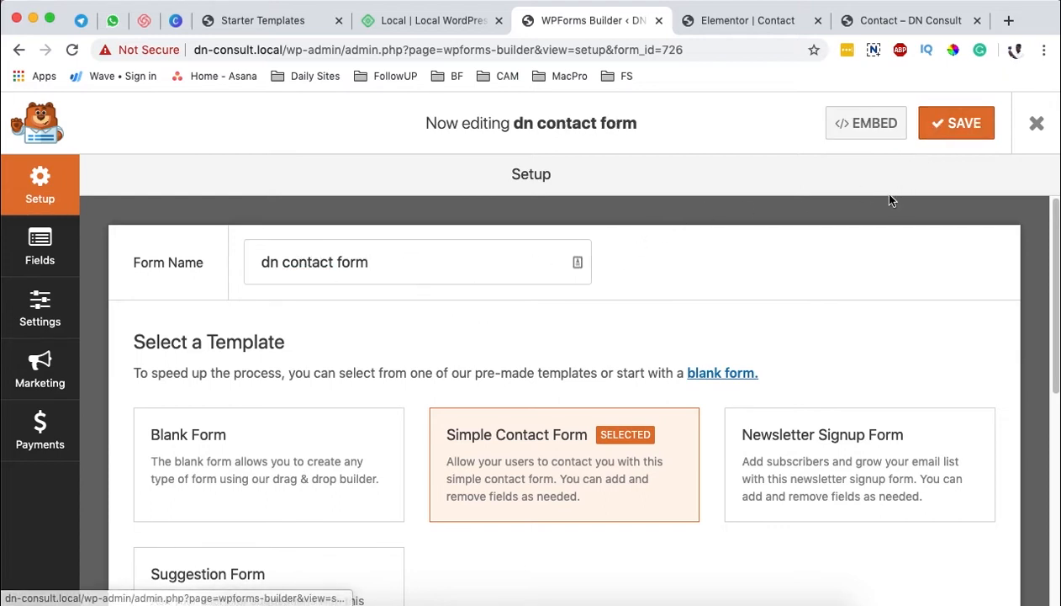
Step: Copy the form's embed shortcode and close the embed dialog
left_click(867, 124)
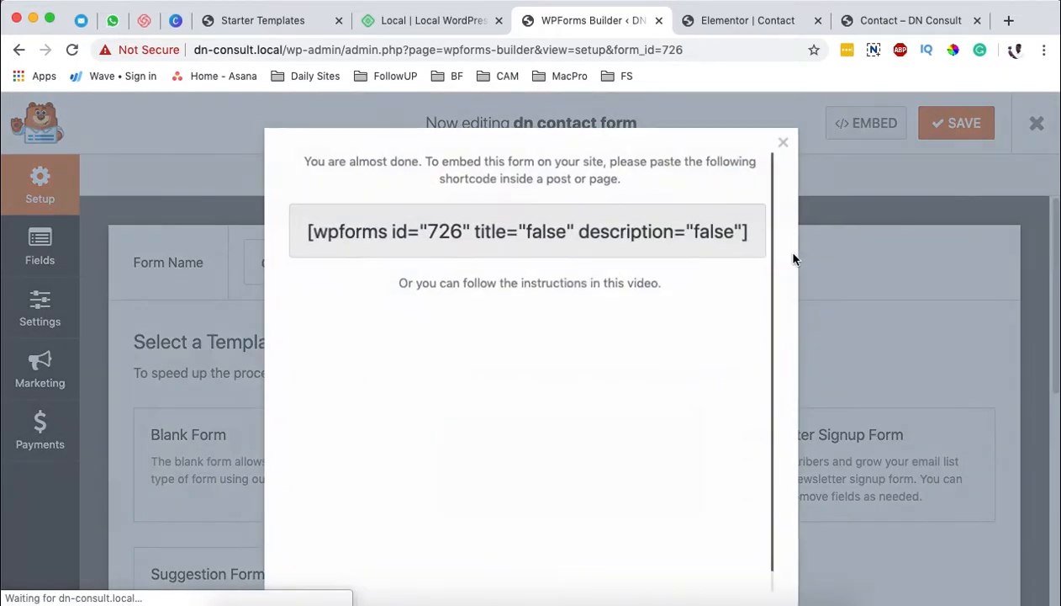
triple_click(589, 228)
key("super+c")
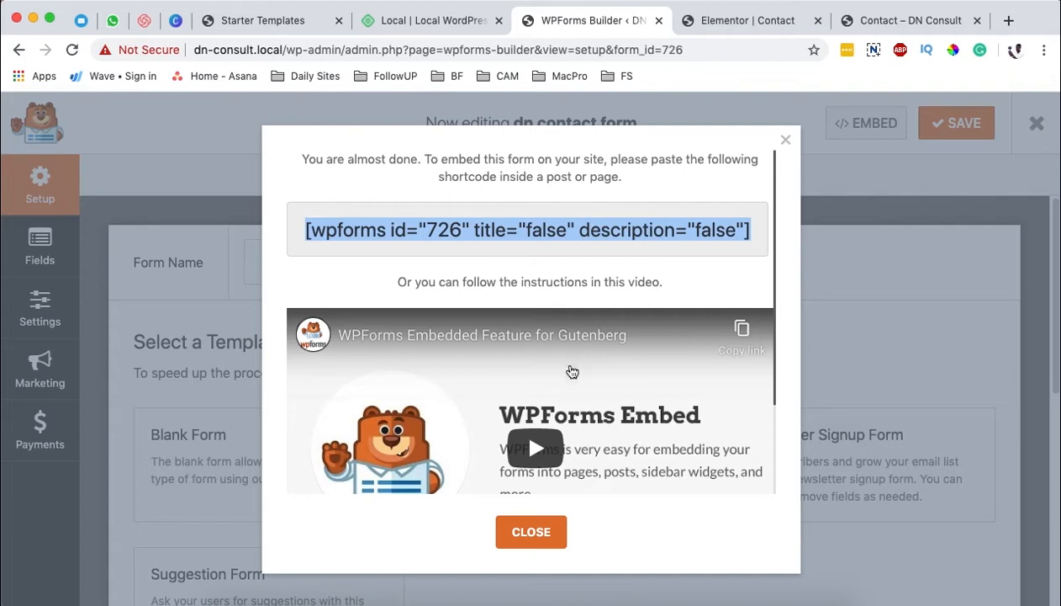
left_click(784, 141)
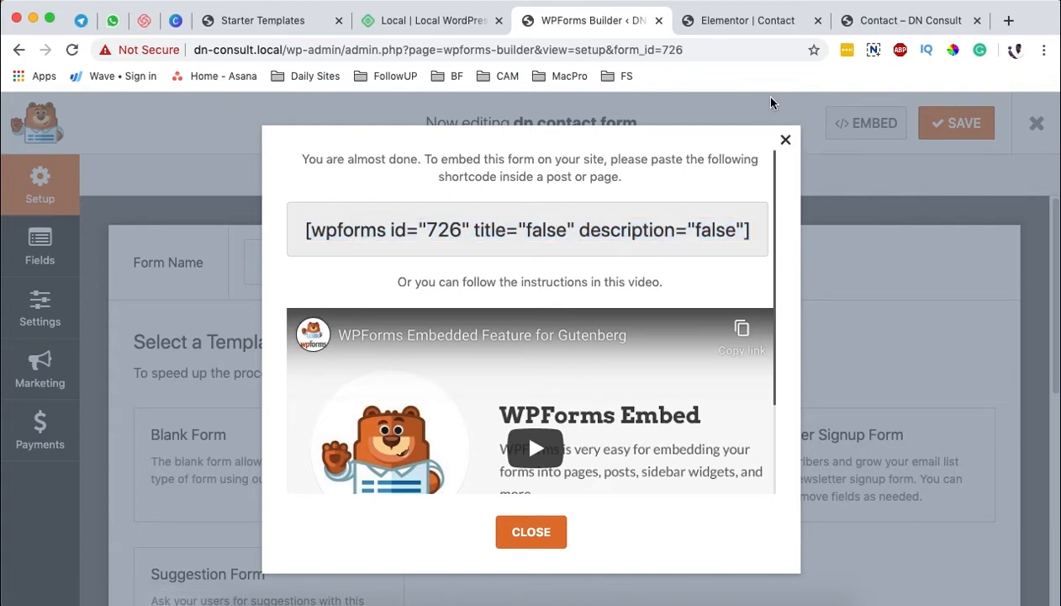
Step: In the Elementor Contact page, add a Shortcode widget above the existing form containing [wpforms id="726" title="false" description="false"]
left_click(736, 24)
scroll(699, 247, "up", 5)
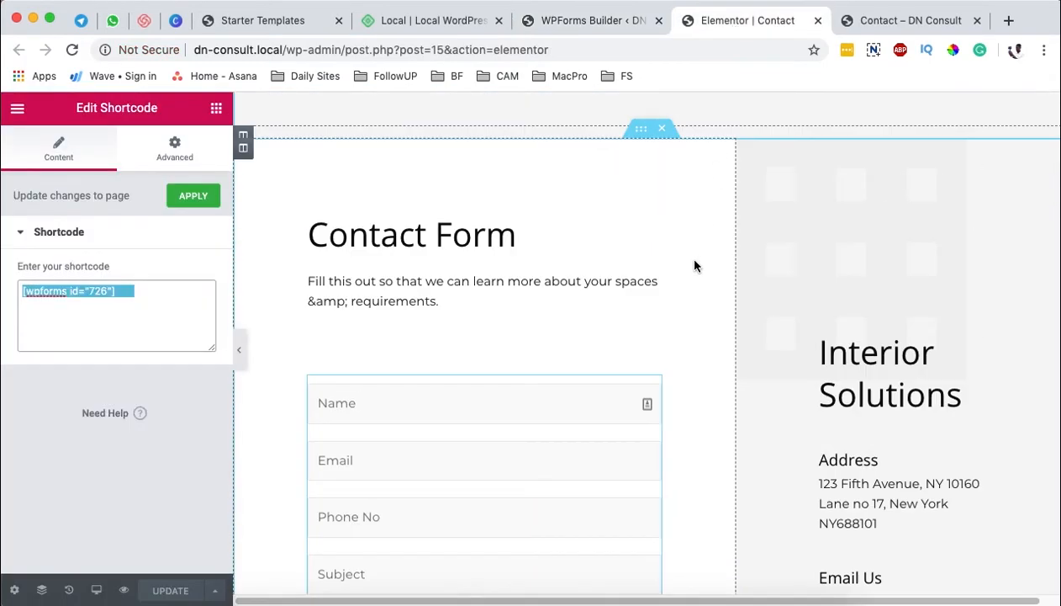
scroll(445, 353, "down", 4)
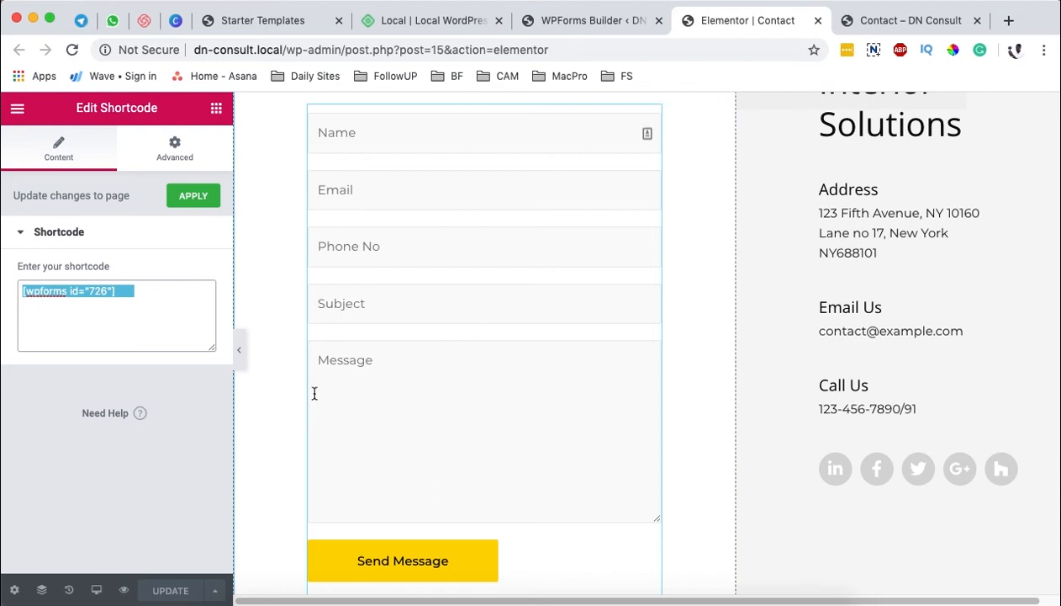
scroll(539, 286, "up", 2)
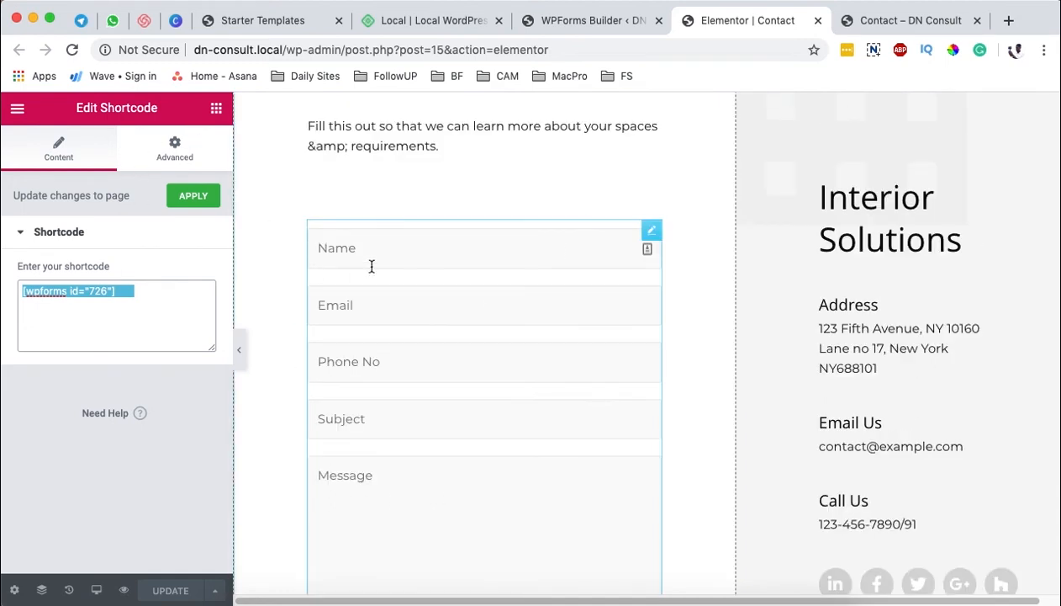
left_click(216, 110)
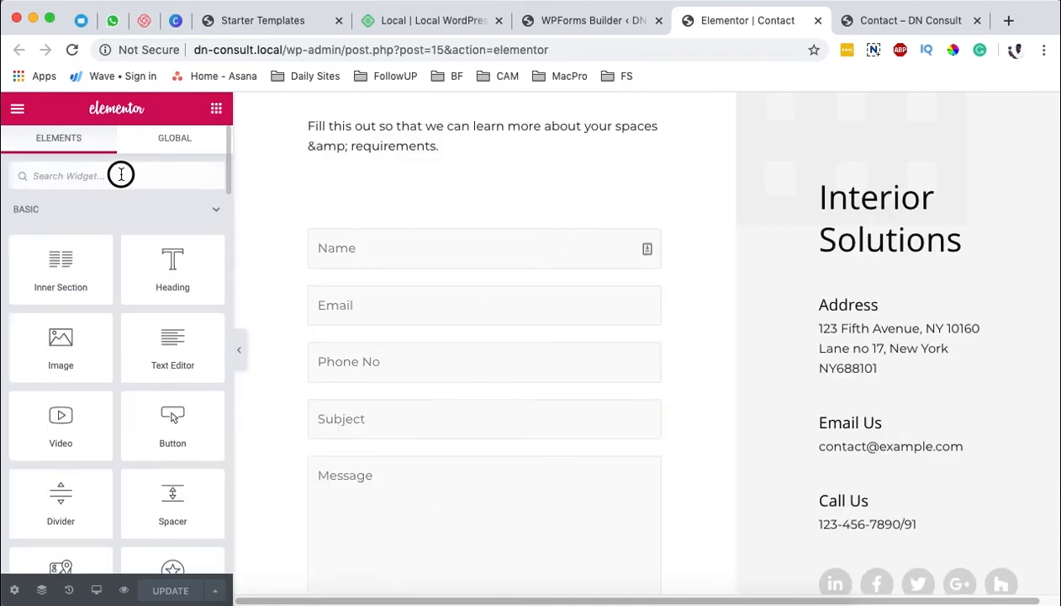
type("sho")
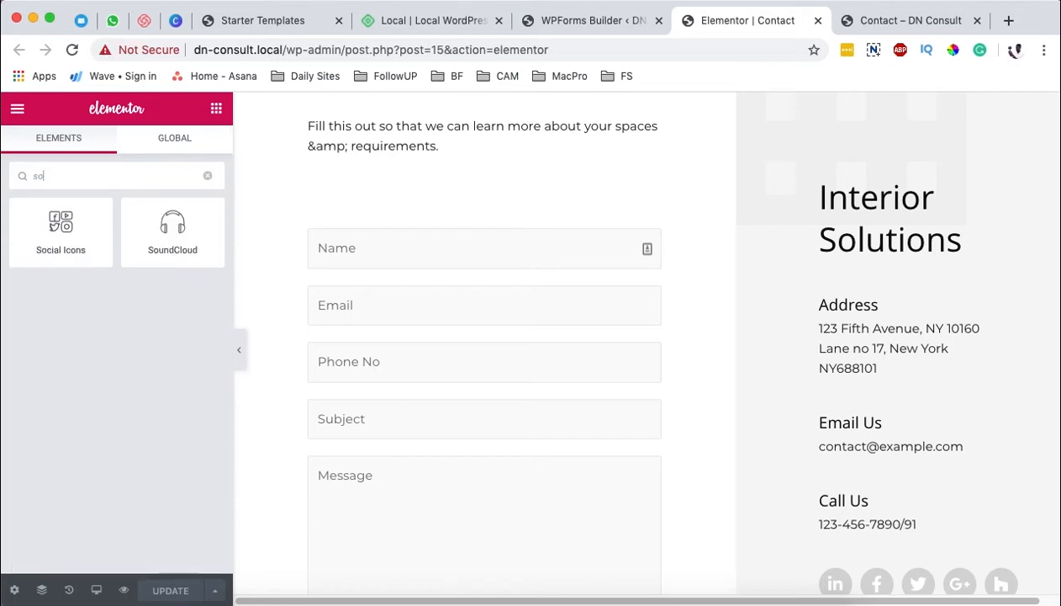
left_click_drag(72, 239, 495, 196)
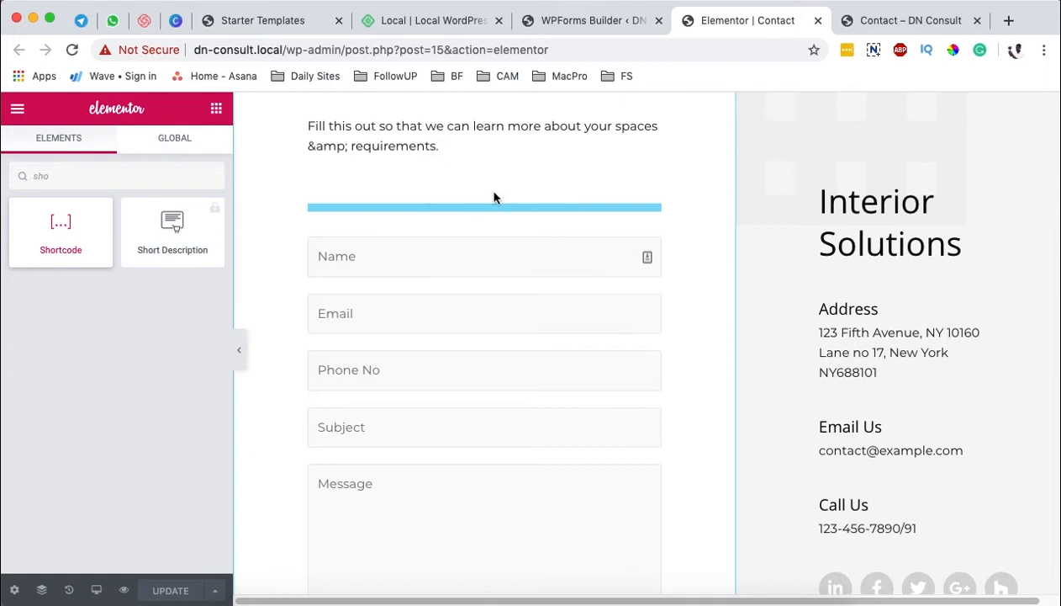
left_click(65, 291)
key("super+v")
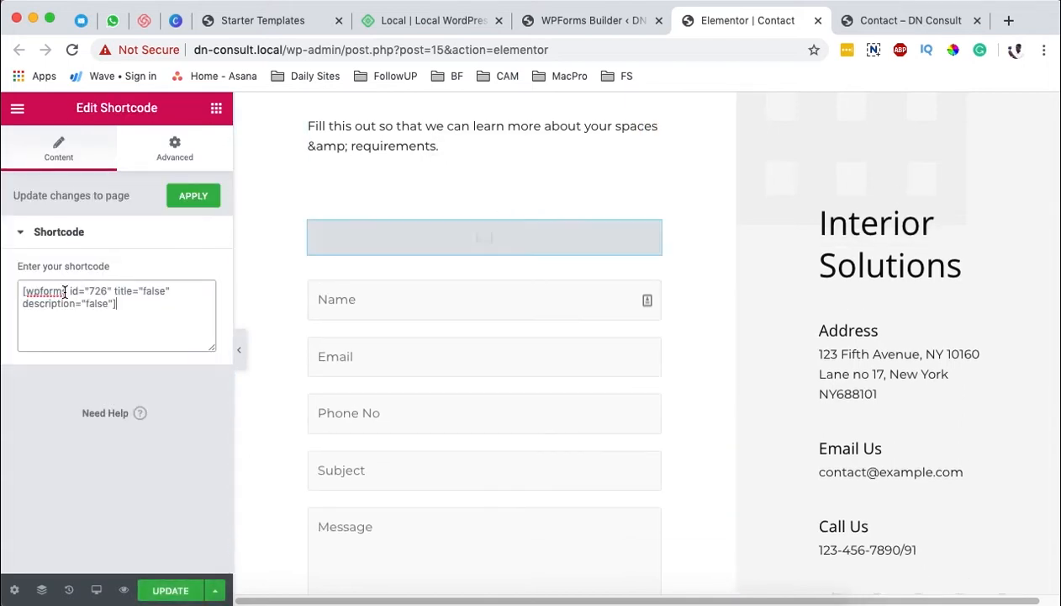
Step: Compare the newly embedded form with the old one below it, and delete the old form's Shortcode widget
scroll(593, 370, "down", 5)
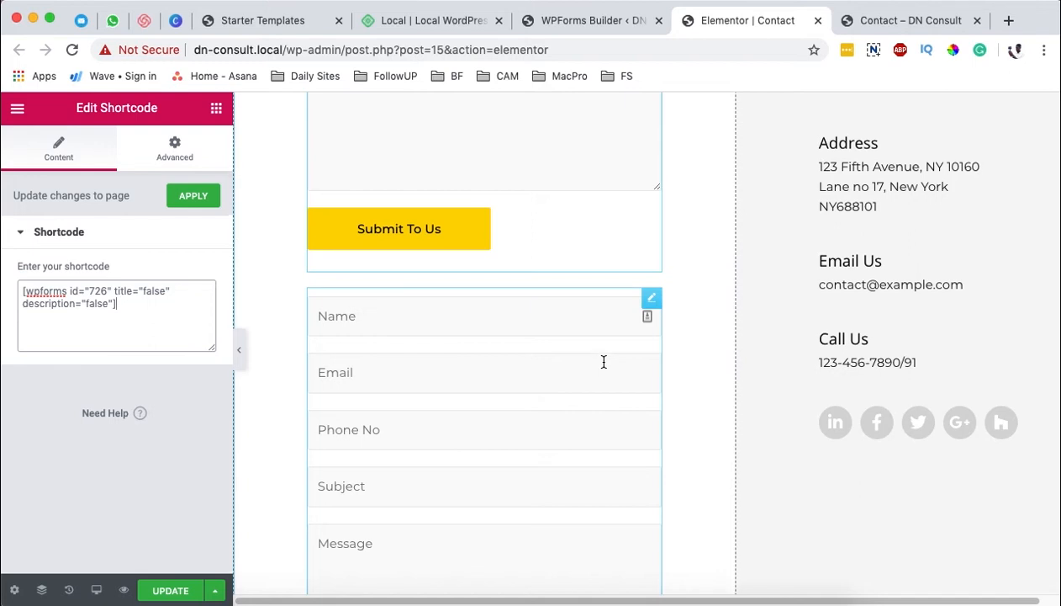
scroll(602, 362, "up", 2)
scroll(595, 370, "down", 1)
scroll(557, 367, "up", 4)
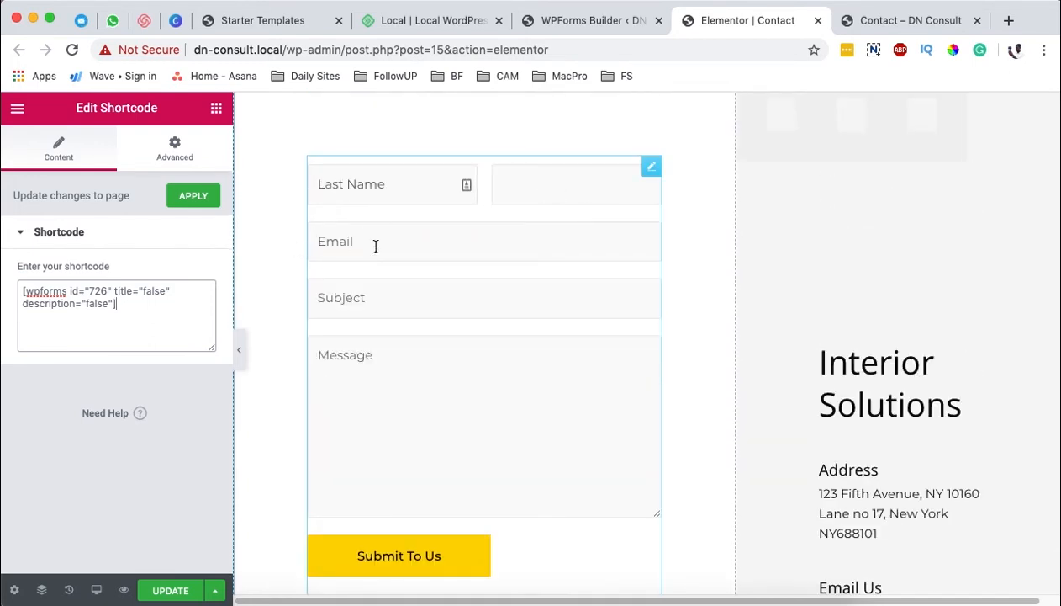
scroll(449, 435, "down", 3)
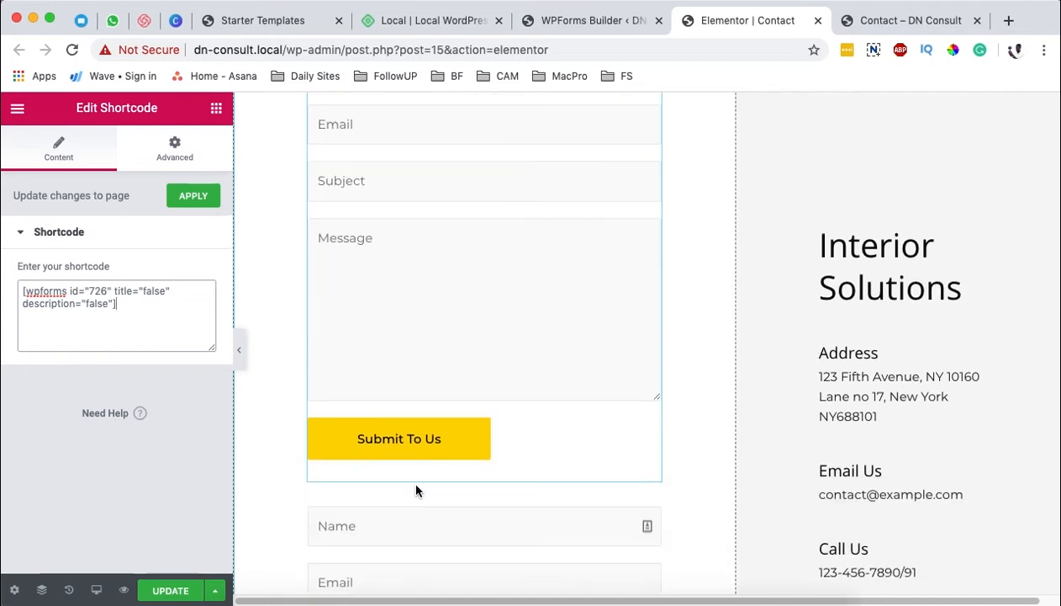
scroll(496, 440, "down", 2)
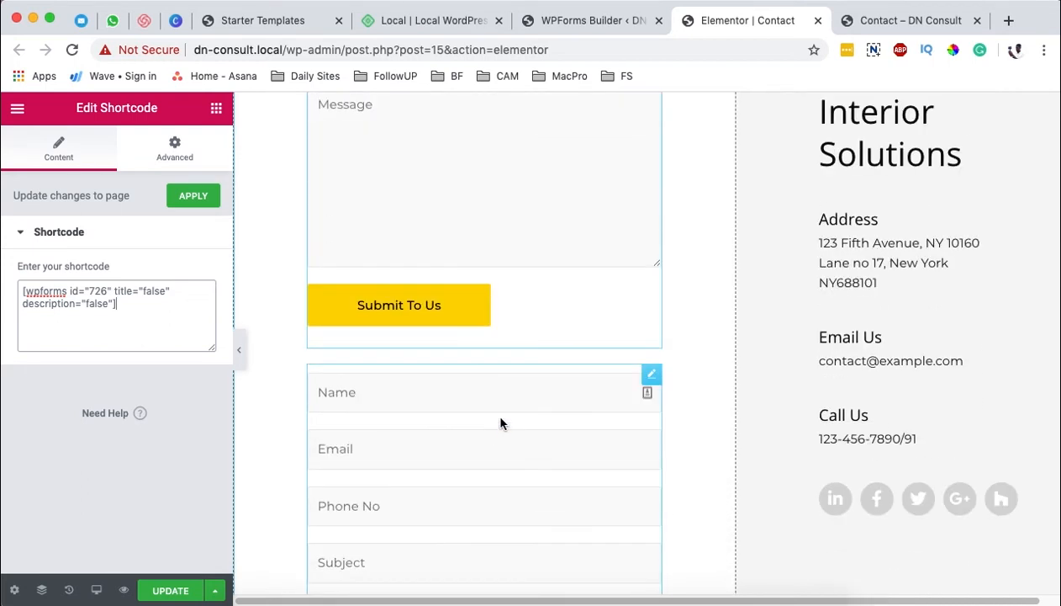
scroll(500, 413, "down", 1)
scroll(502, 402, "down", 5)
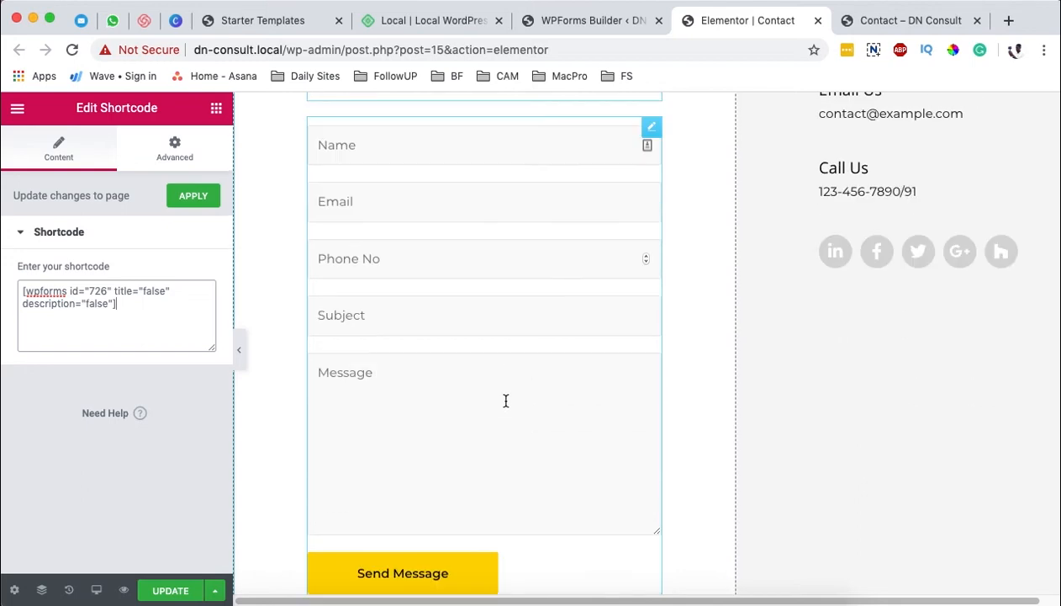
right_click(647, 144)
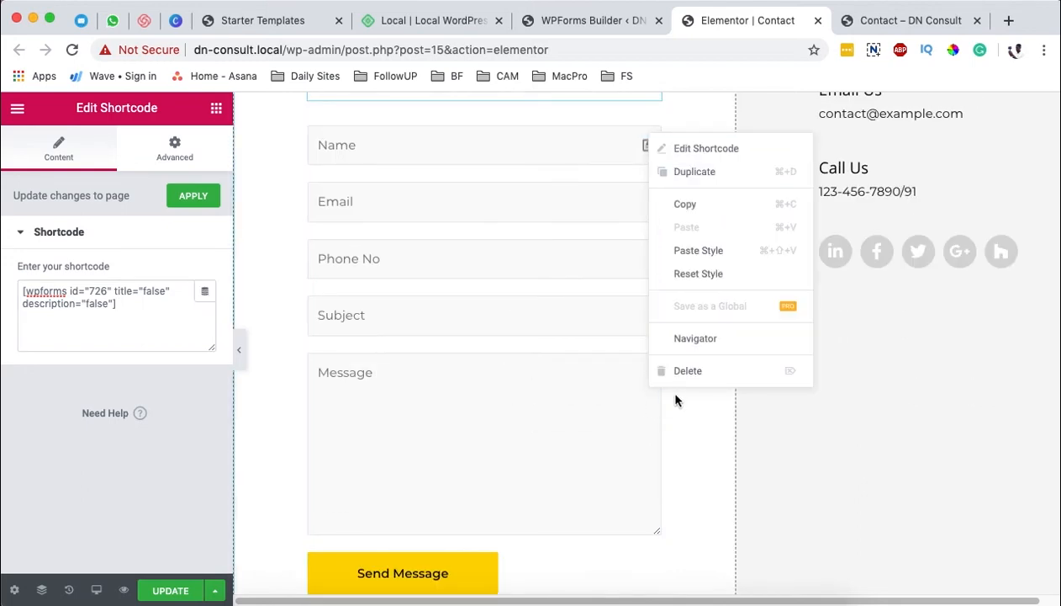
left_click(680, 374)
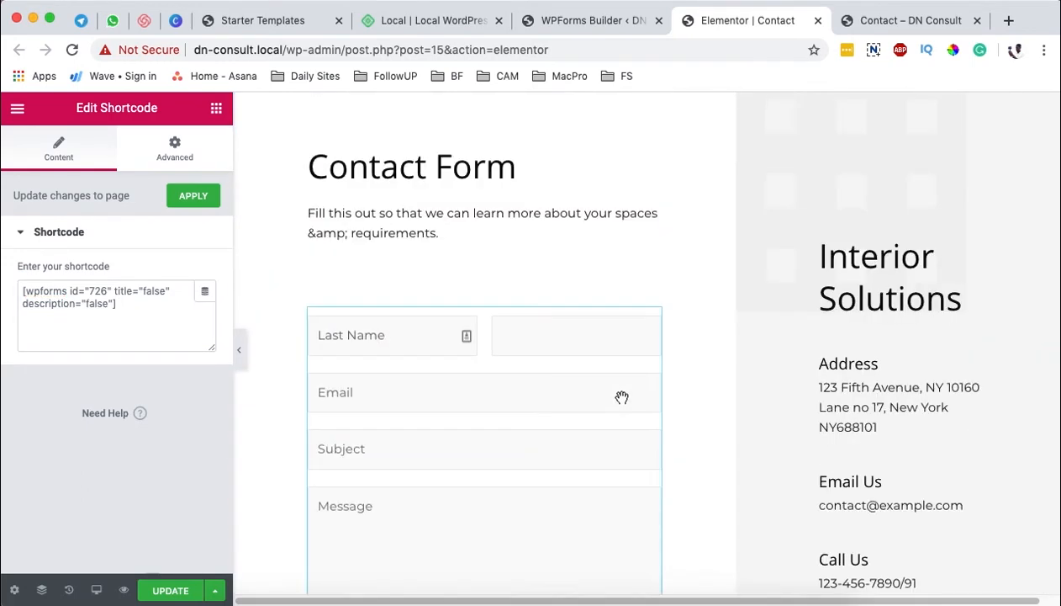
Step: Leave the WPForms builder, look over the templates offered for a new form, and return to the Forms Overview
left_click(598, 22)
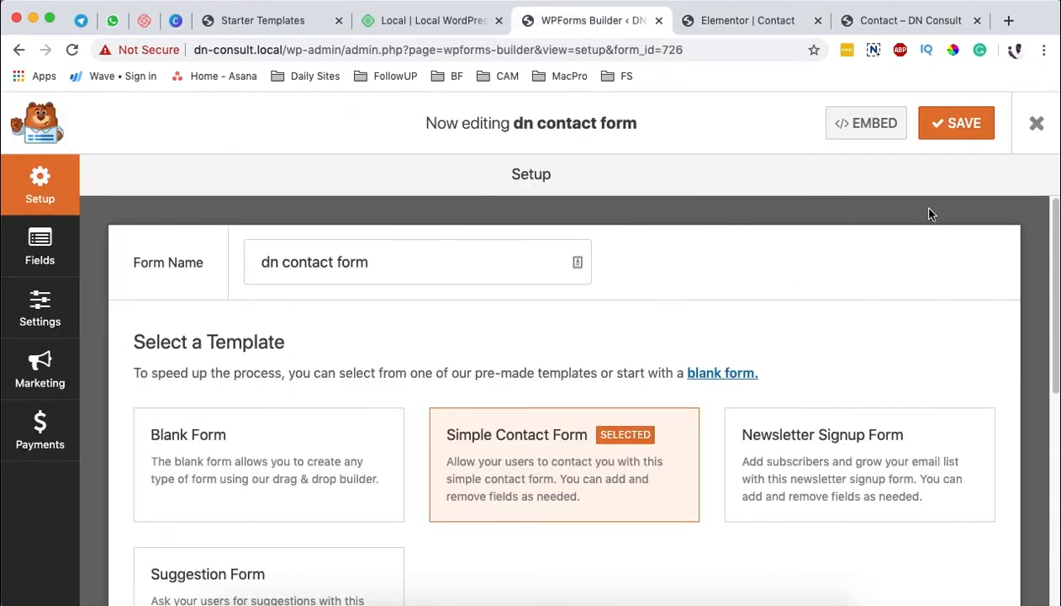
left_click(1036, 123)
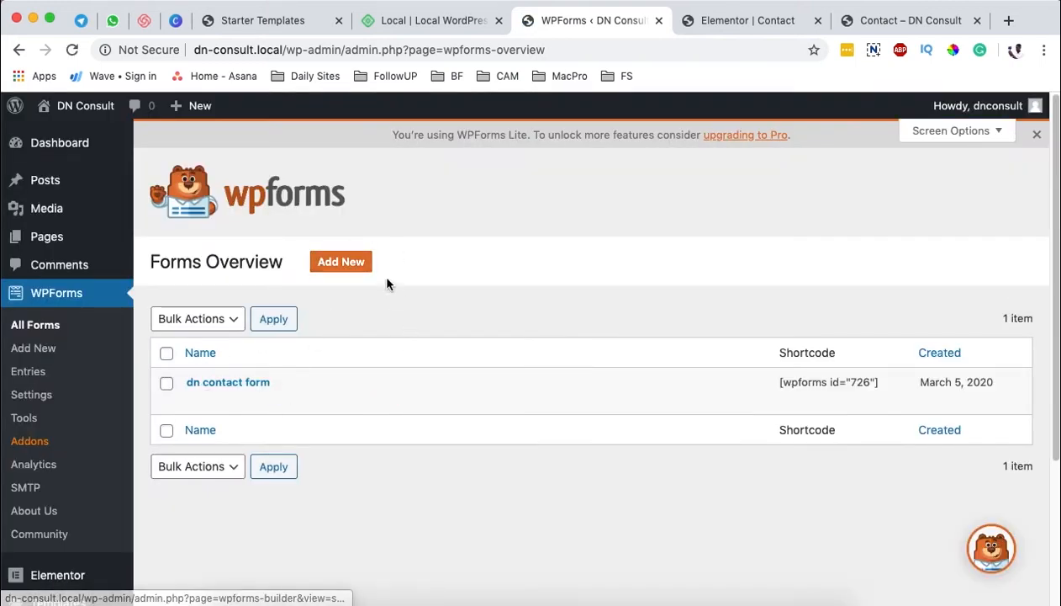
left_click(344, 265)
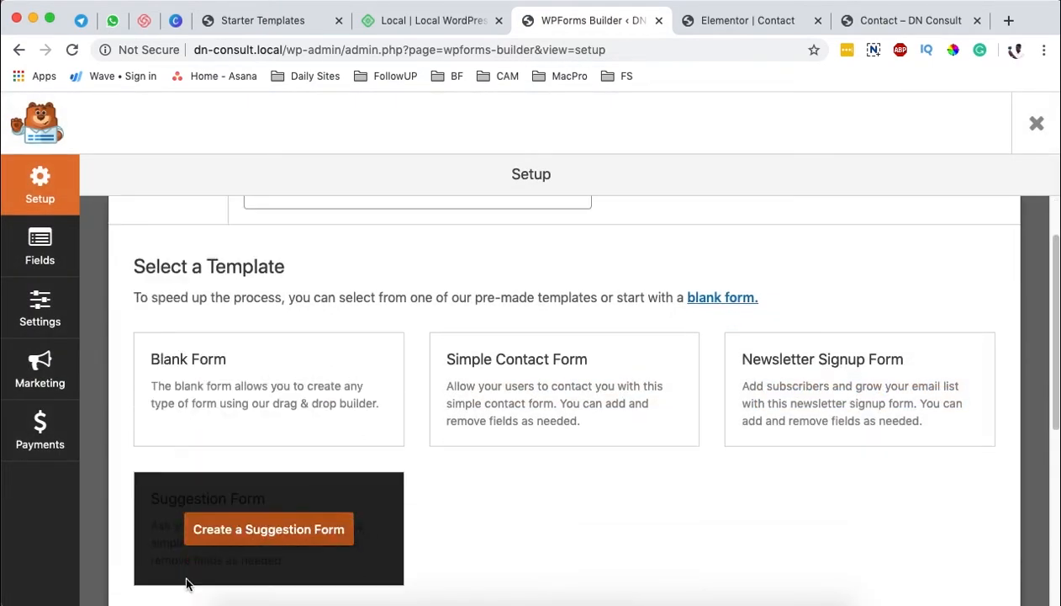
left_click(1020, 136)
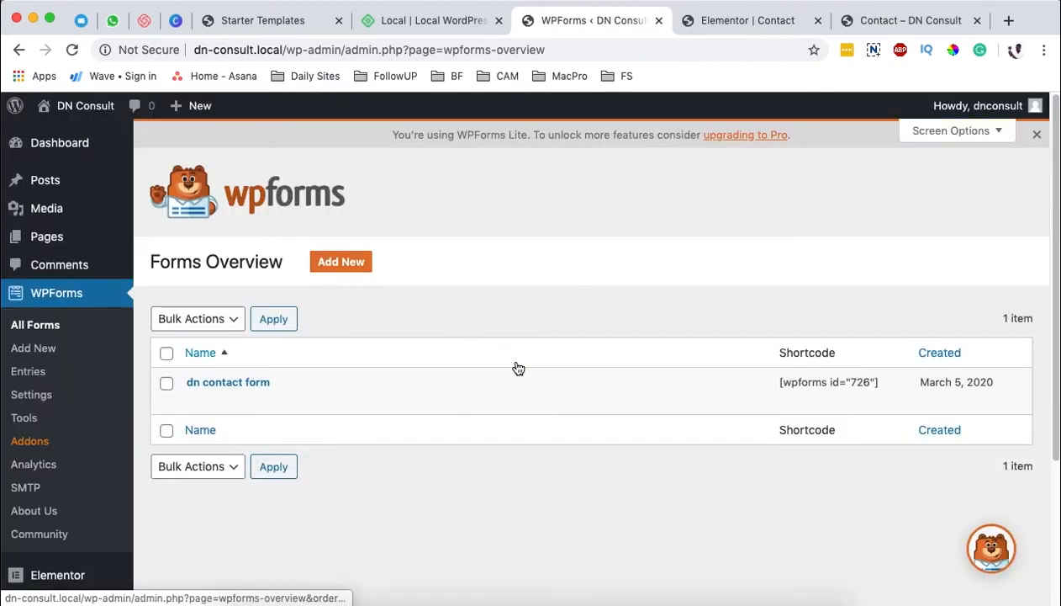
Step: Back on the Elementor Contact page, change the "Interior Solutions" heading to "DN Consult Solutions"
left_click(727, 22)
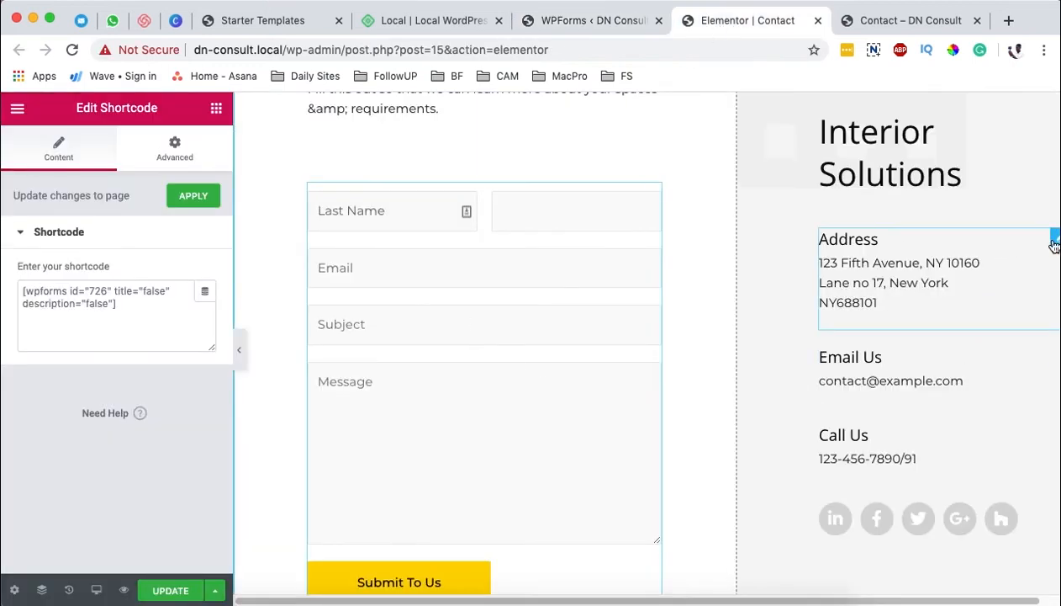
left_click(1053, 240)
scroll(942, 256, "up", 2)
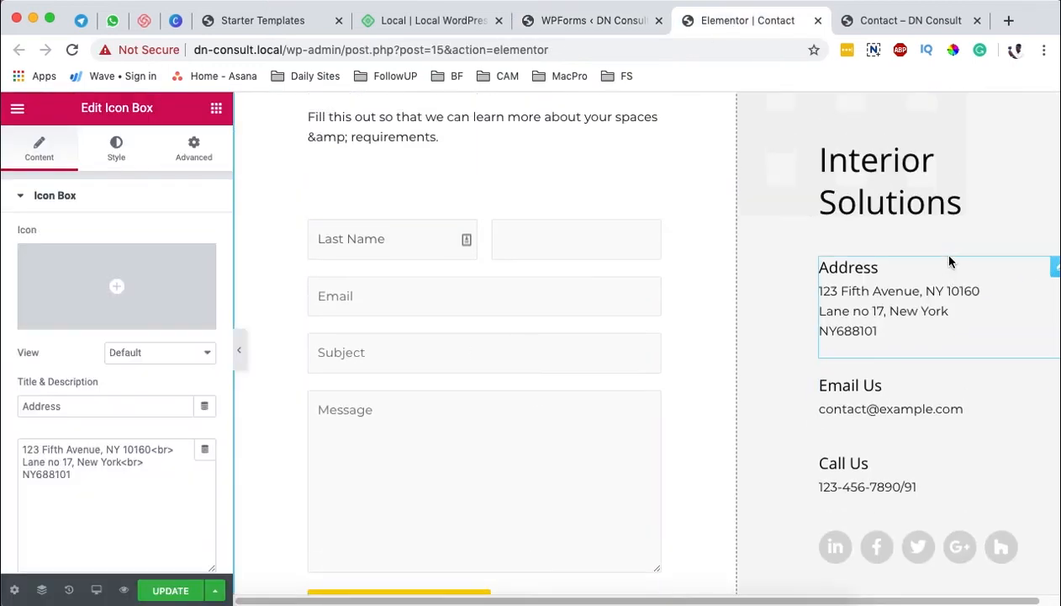
left_click(871, 207)
double_click(29, 258)
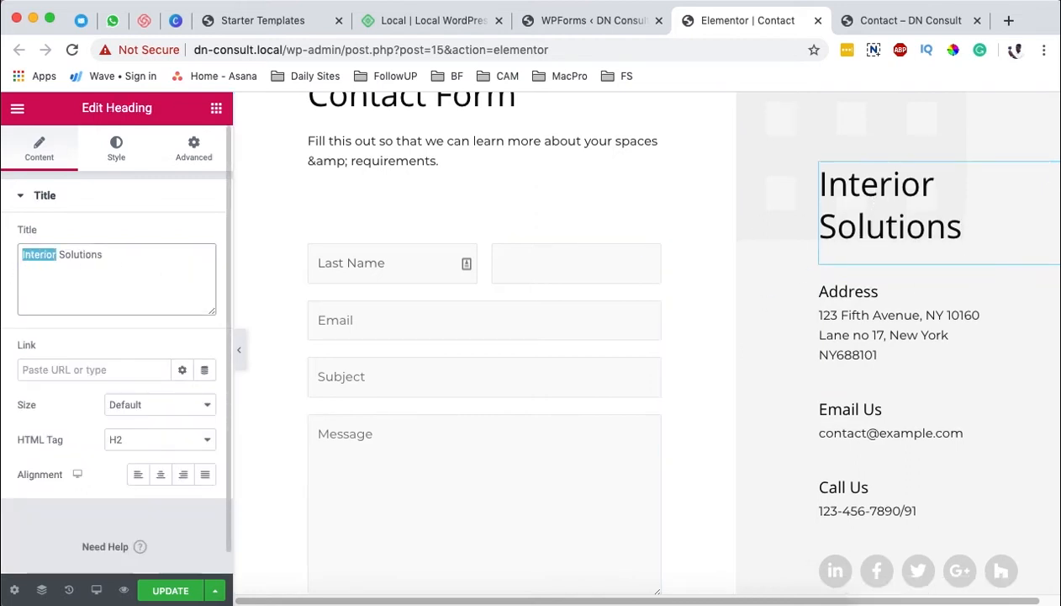
type("DN Cou Solutions")
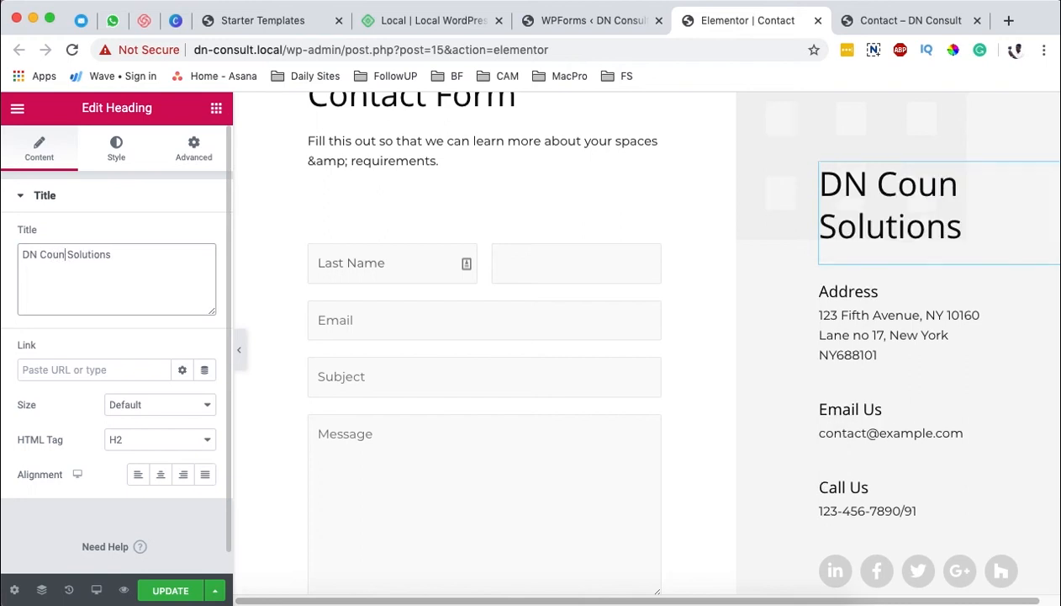
key("BackSpace")
key("BackSpace")
key("BackSpace")
type("nsult")
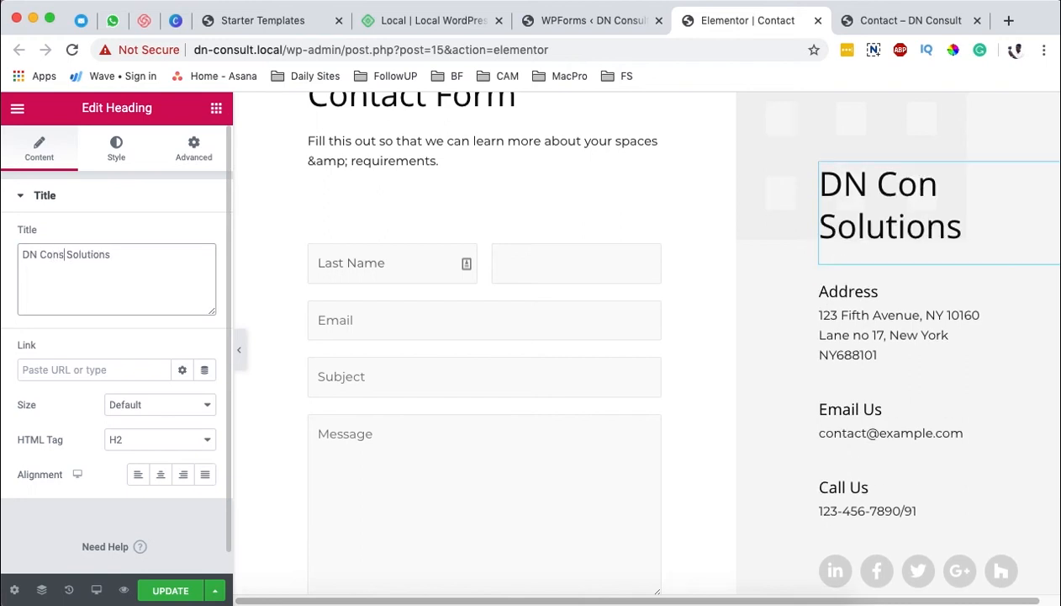
Step: Open the Address icon box's title and description for editing, and look over the rest of the page down to the map
left_click(907, 330)
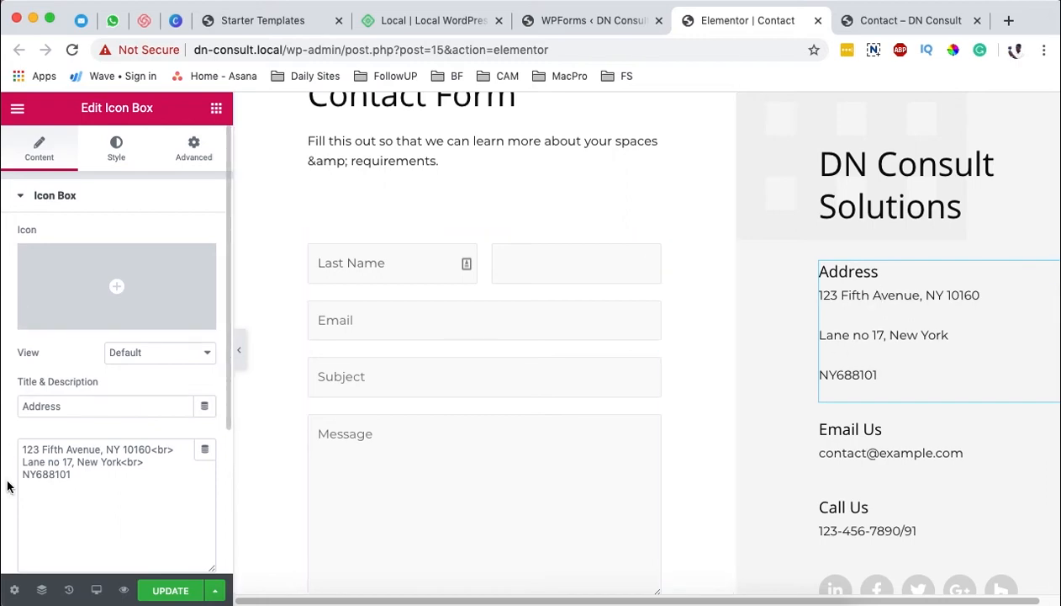
left_click_drag(107, 474, 7, 409)
left_click(32, 401)
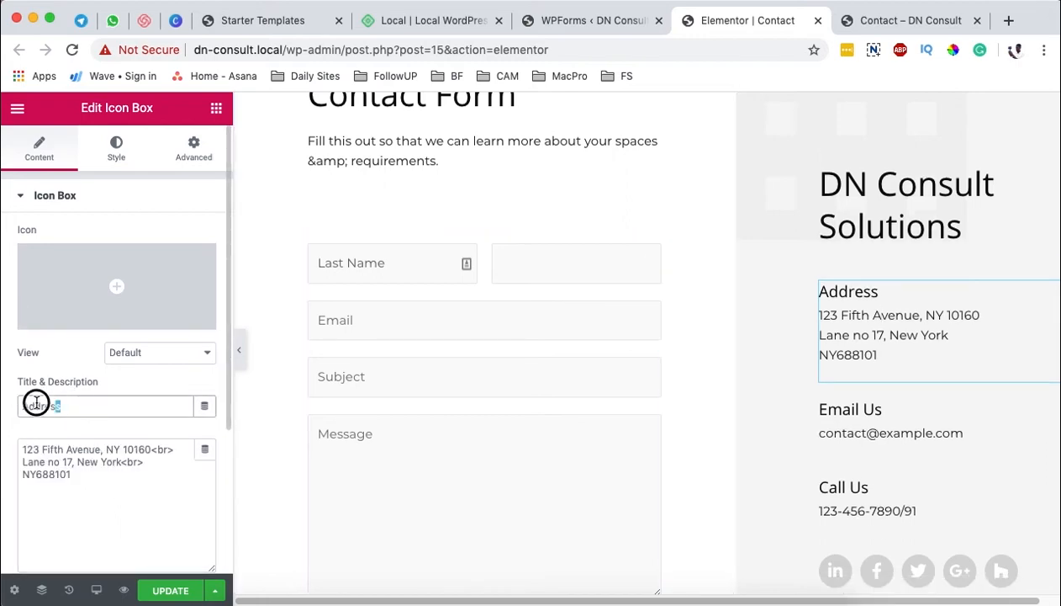
scroll(971, 421, "down", 10)
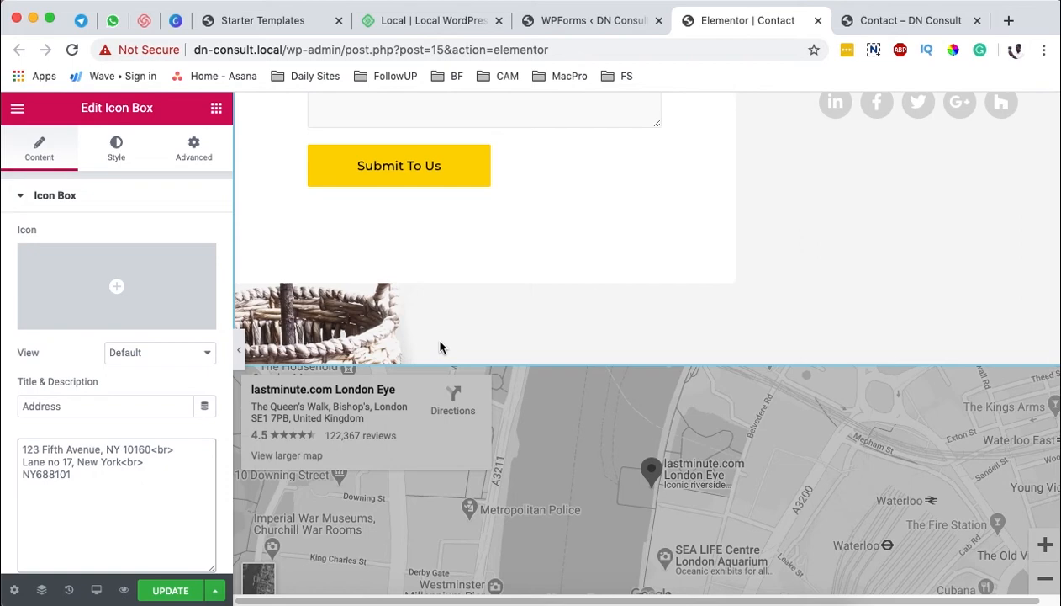
scroll(632, 367, "down", 3)
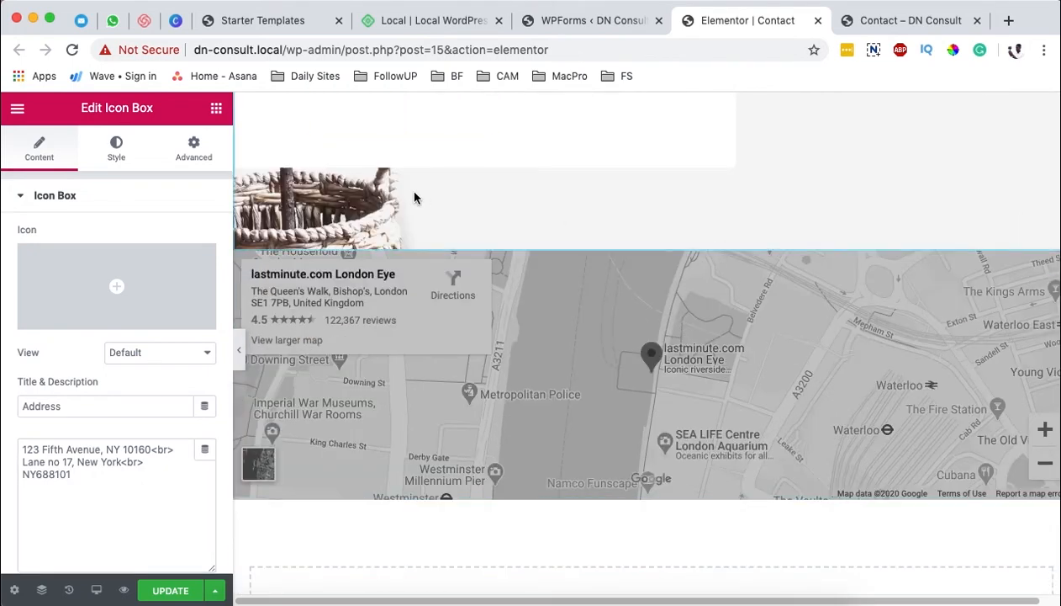
Step: Remove the background image from the section that holds the contact form
scroll(639, 269, "up", 10)
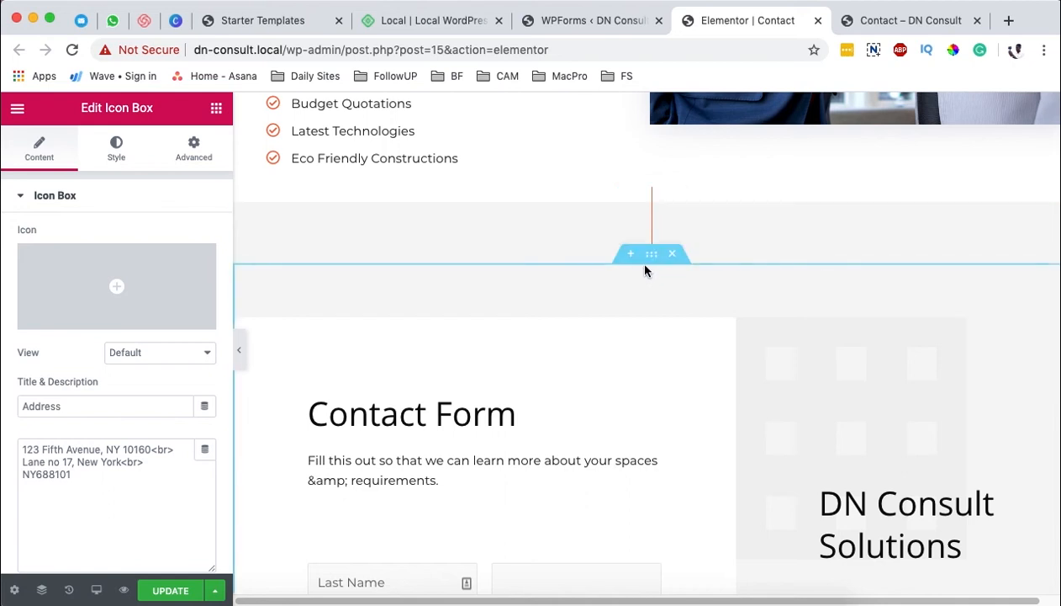
left_click(653, 258)
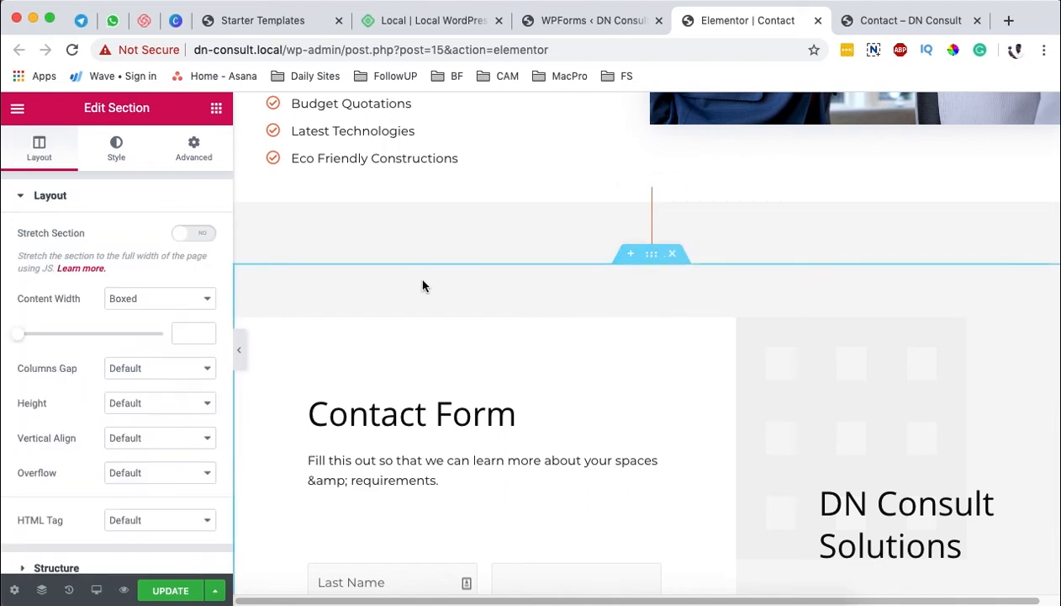
left_click(118, 149)
mouse_move(107, 430)
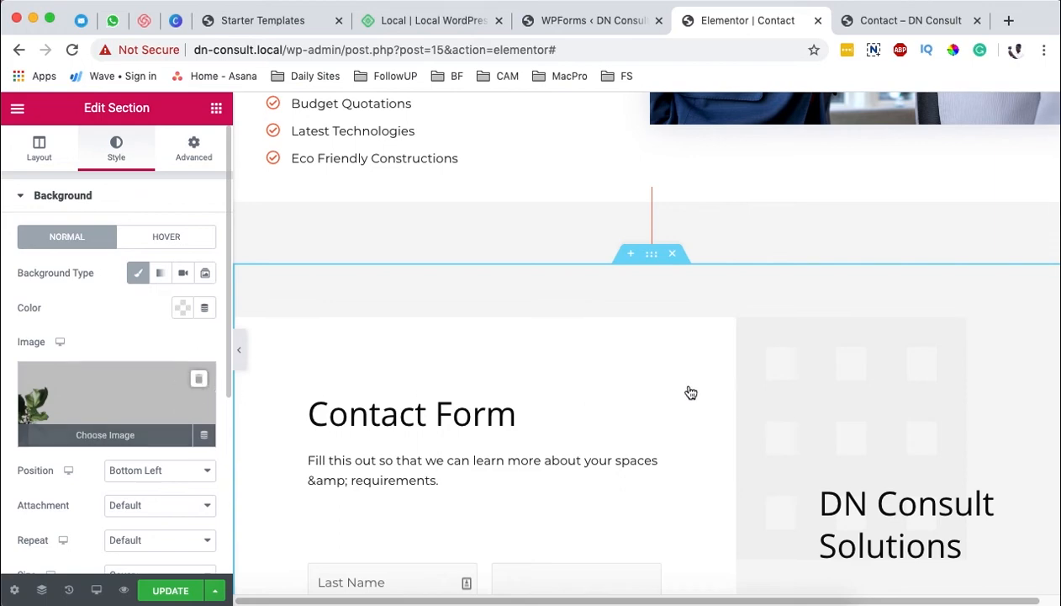
scroll(686, 371, "down", 12)
scroll(686, 371, "up", 7)
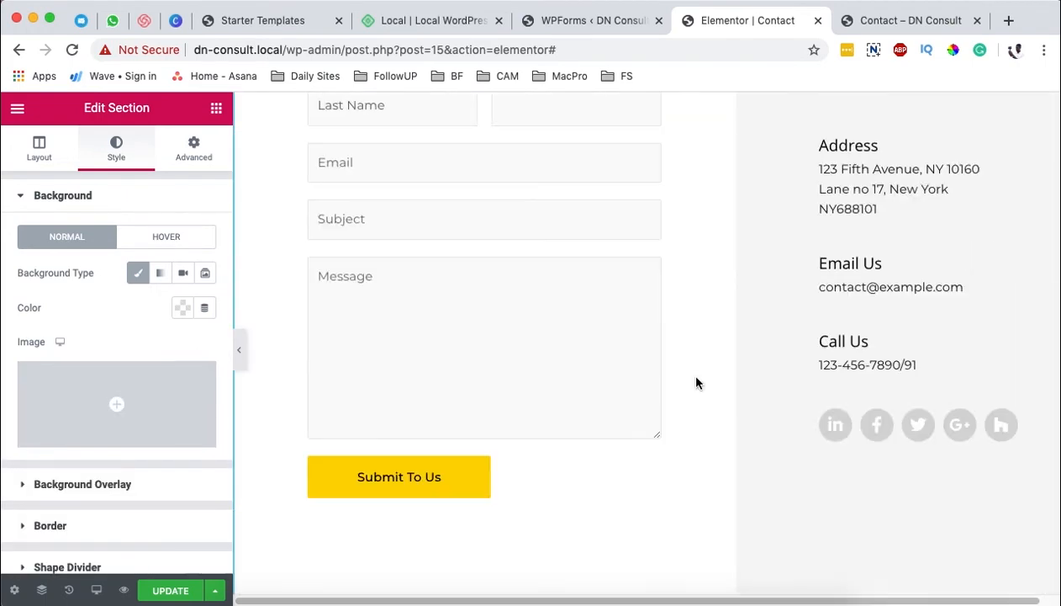
Step: Insert a new section above the existing grey map and place a Google Maps widget in it
scroll(696, 382, "down", 5)
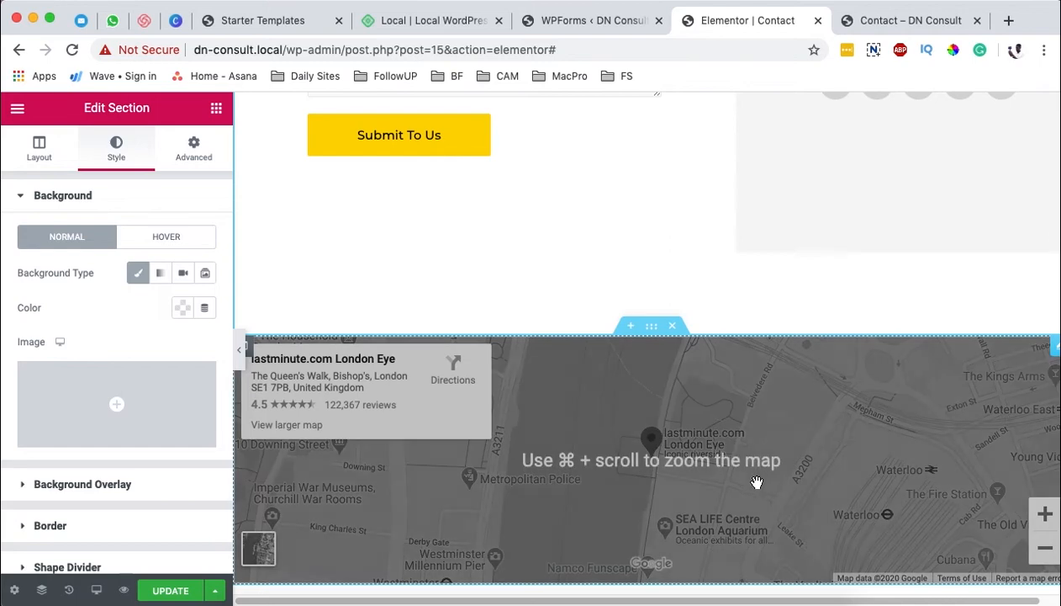
scroll(758, 489, "down", 1)
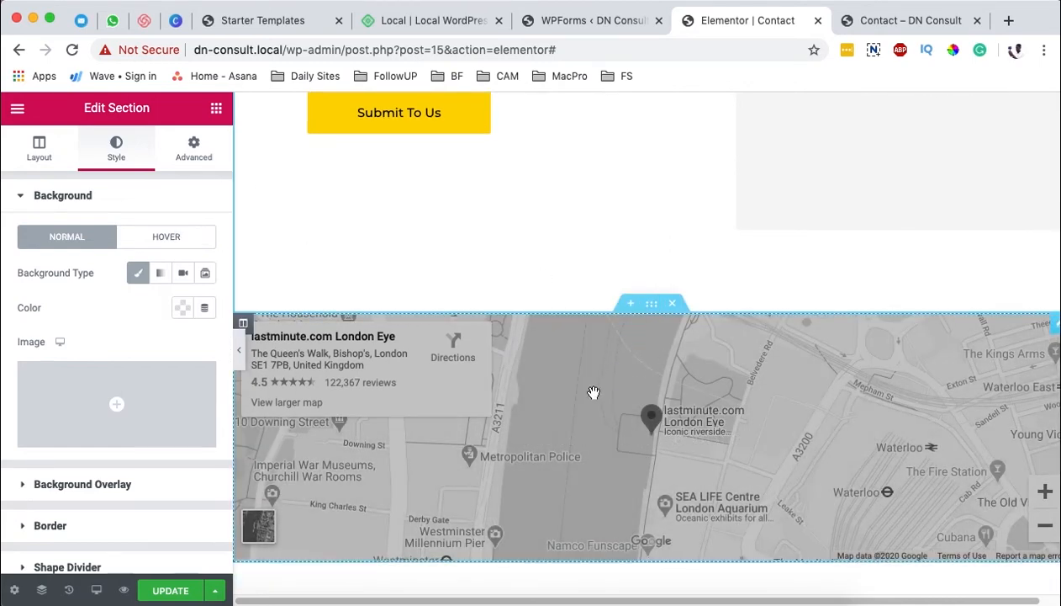
left_click(629, 303)
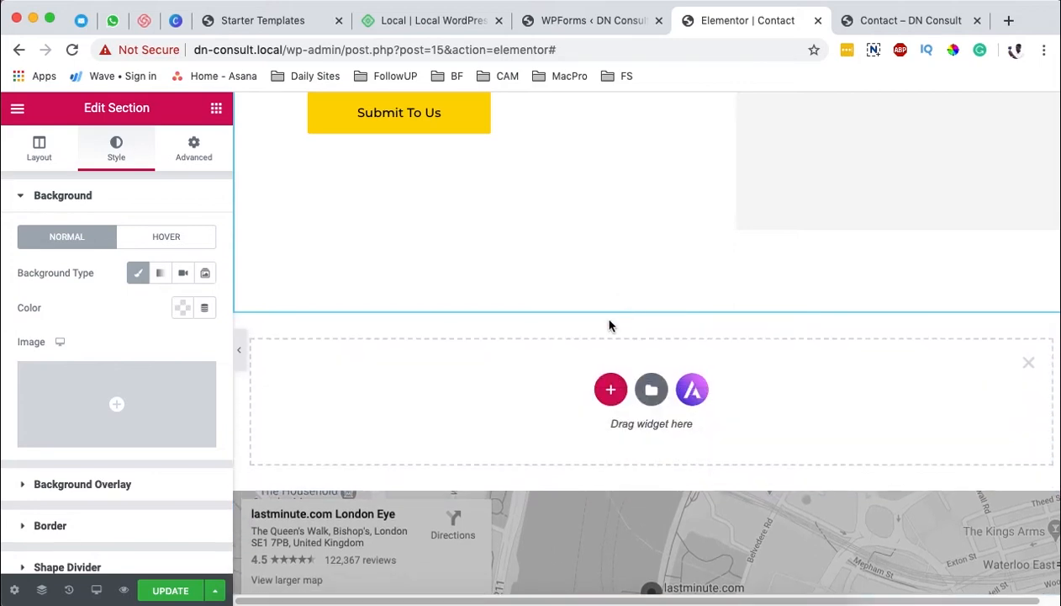
left_click(216, 108)
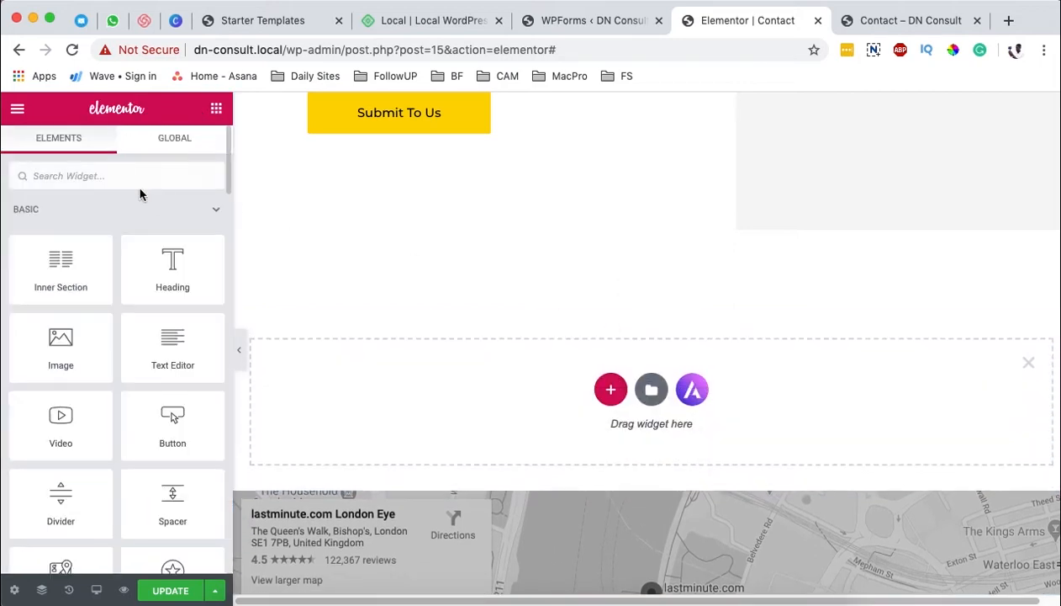
type("map")
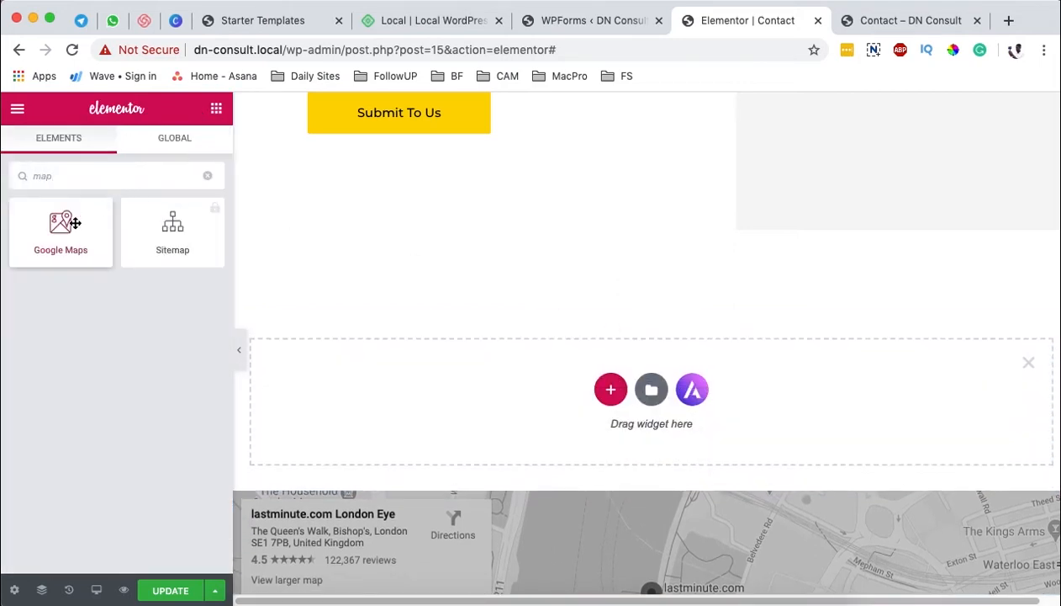
left_click_drag(75, 237, 595, 387)
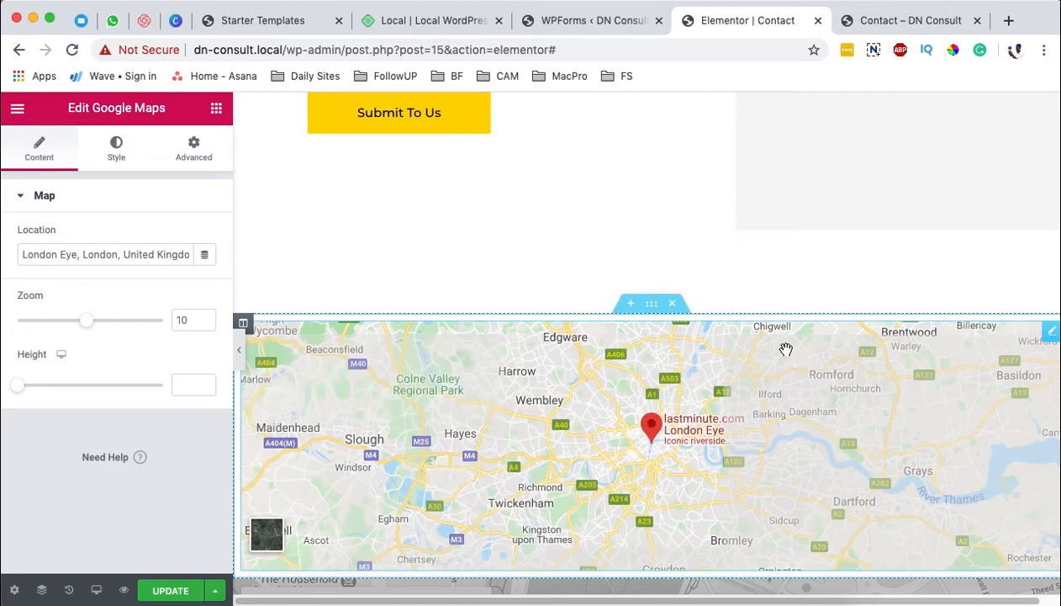
Step: Try to set the new map's location to a plot address in Kampala, Uganda
triple_click(78, 258)
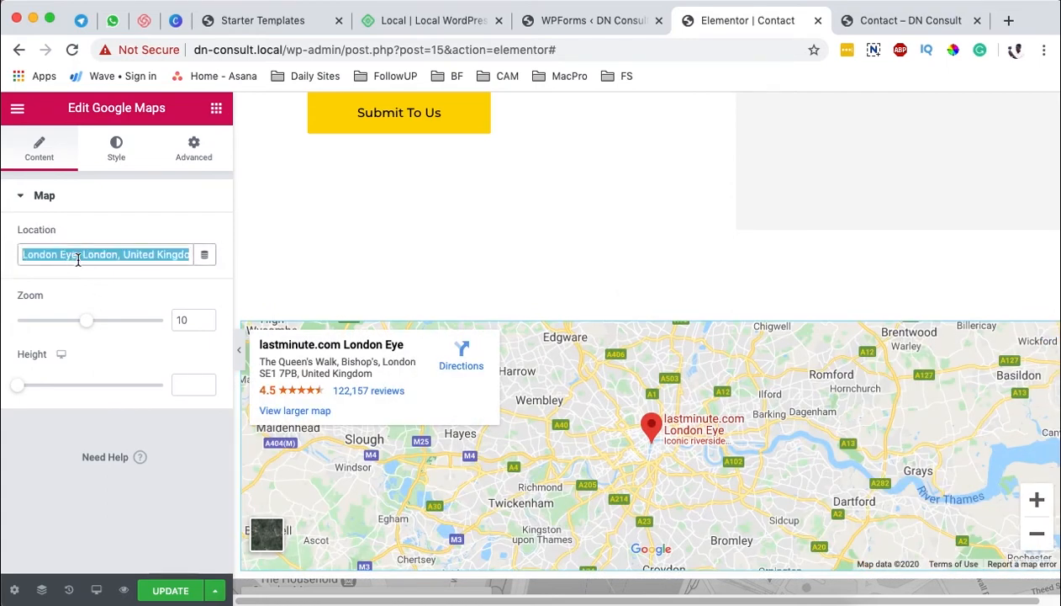
type("Kampala")
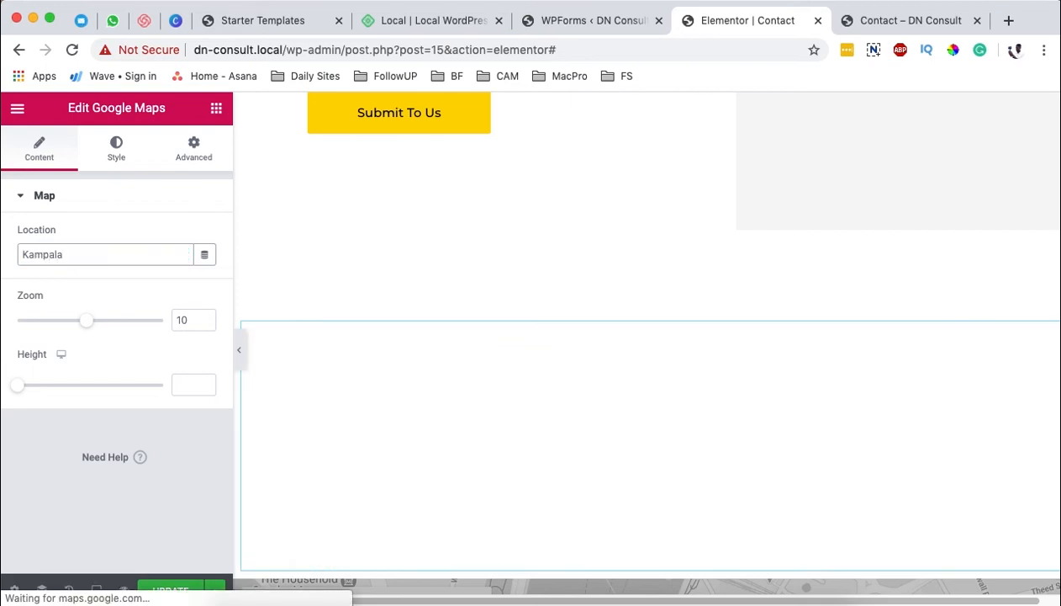
type(", Uganda")
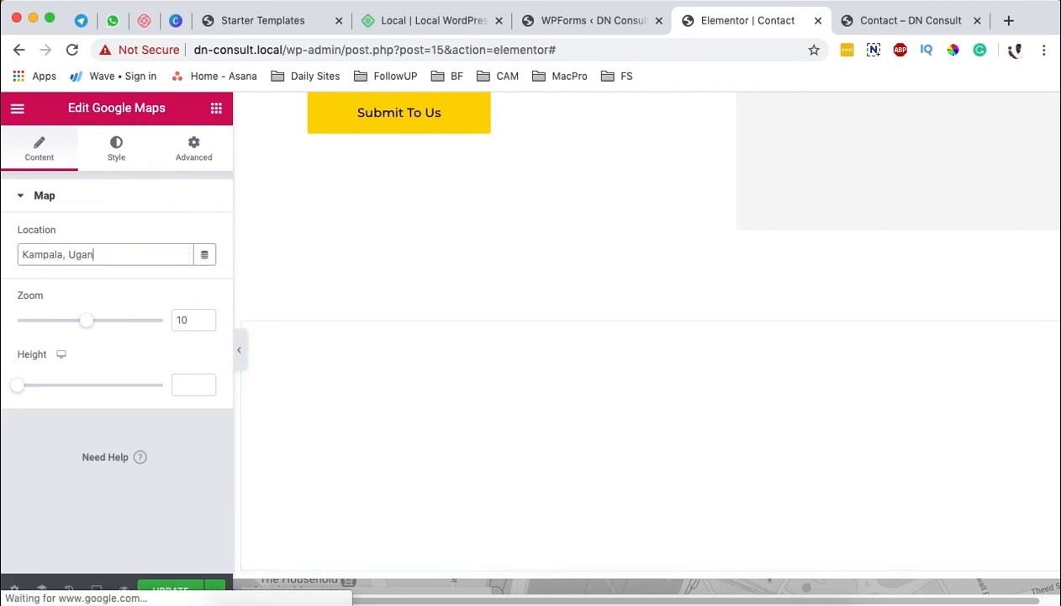
key("Left")
key("Left")
key("Left")
key("Left")
key("Left")
key("Left")
key("Left")
key("Left")
key("Left")
key("Left")
key("Left")
key("Left")
key("Left")
key("Left")
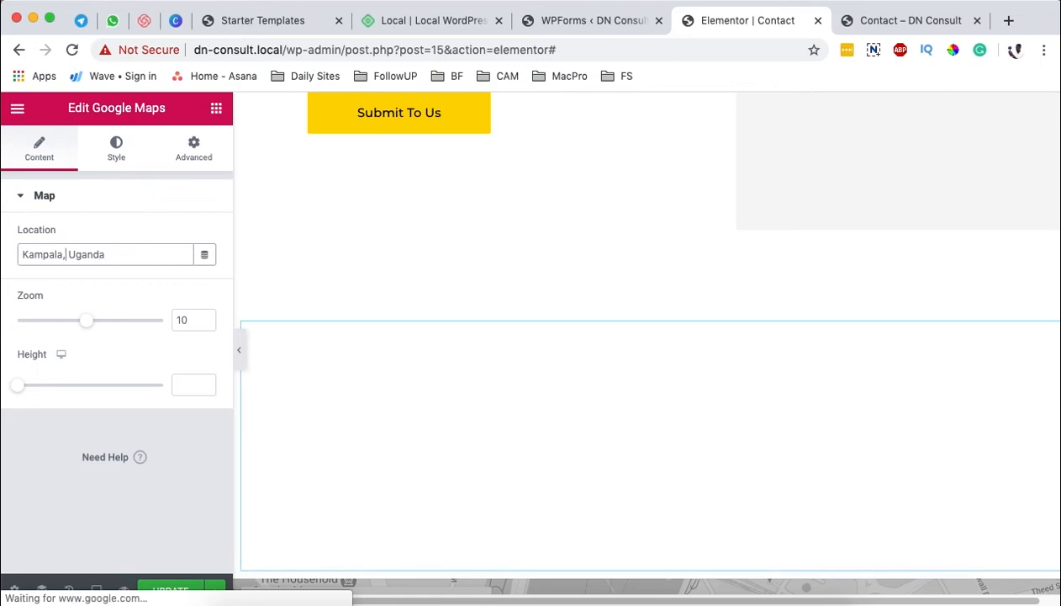
type("Plot 15")
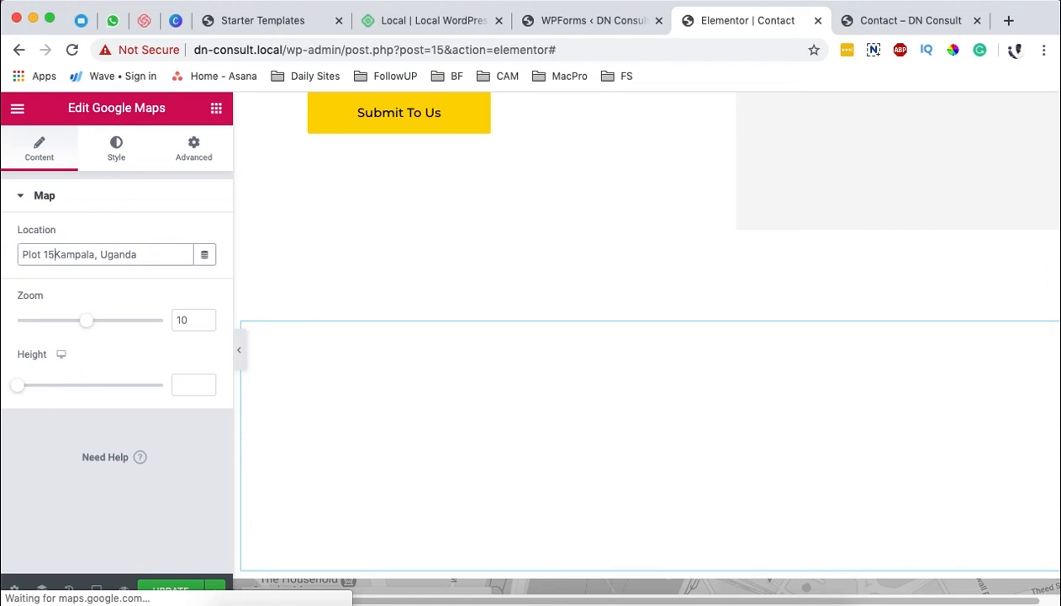
type("0,")
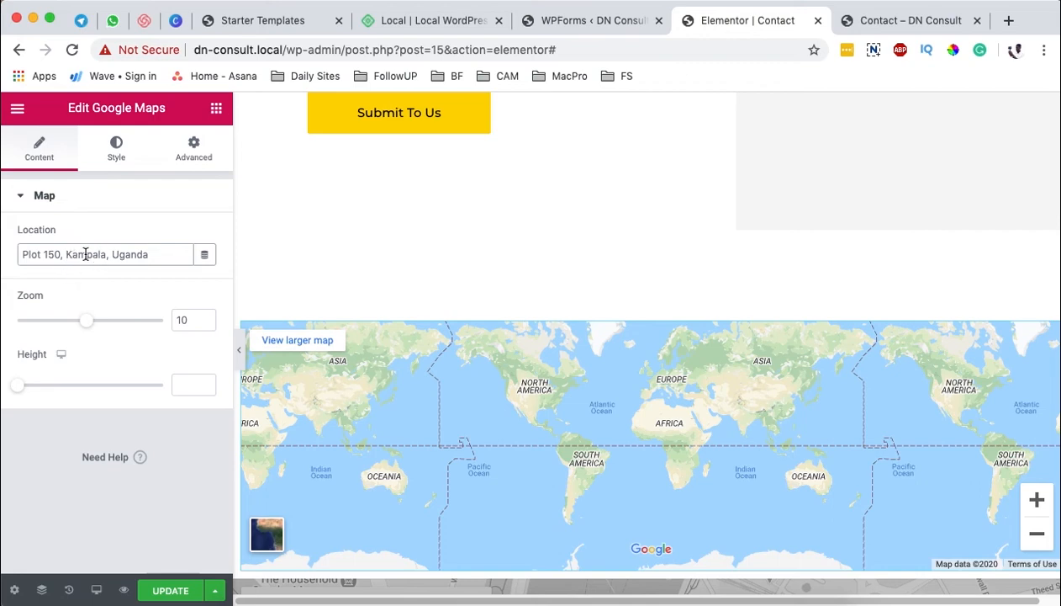
Step: Clear the map's location, delete the Google Maps widget and place a fresh one in the same section
triple_click(84, 254)
key("BackSpace")
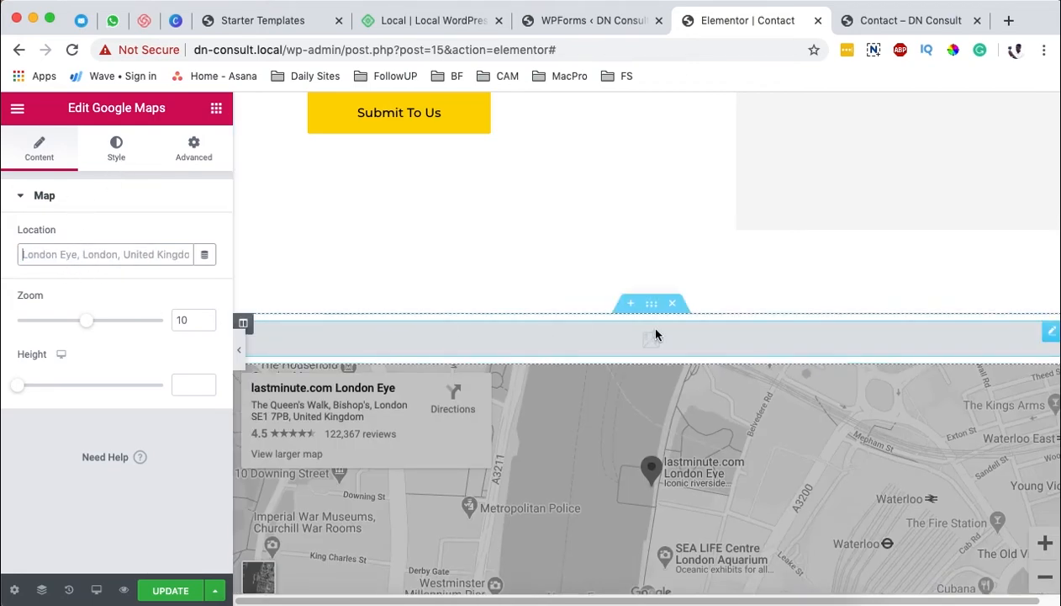
right_click(1042, 335)
left_click(936, 568)
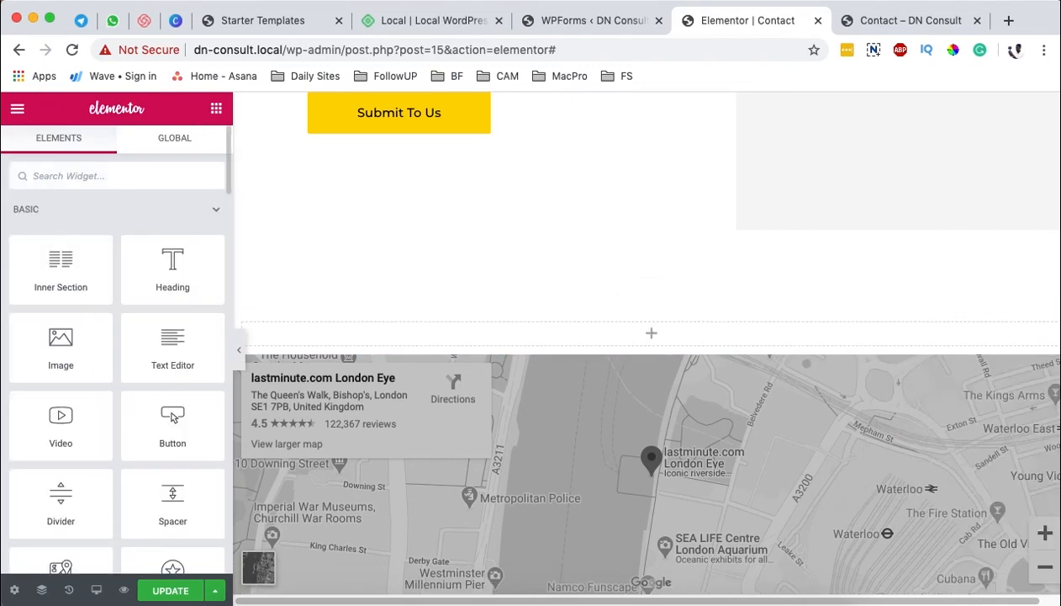
type("map")
left_click_drag(47, 230, 661, 329)
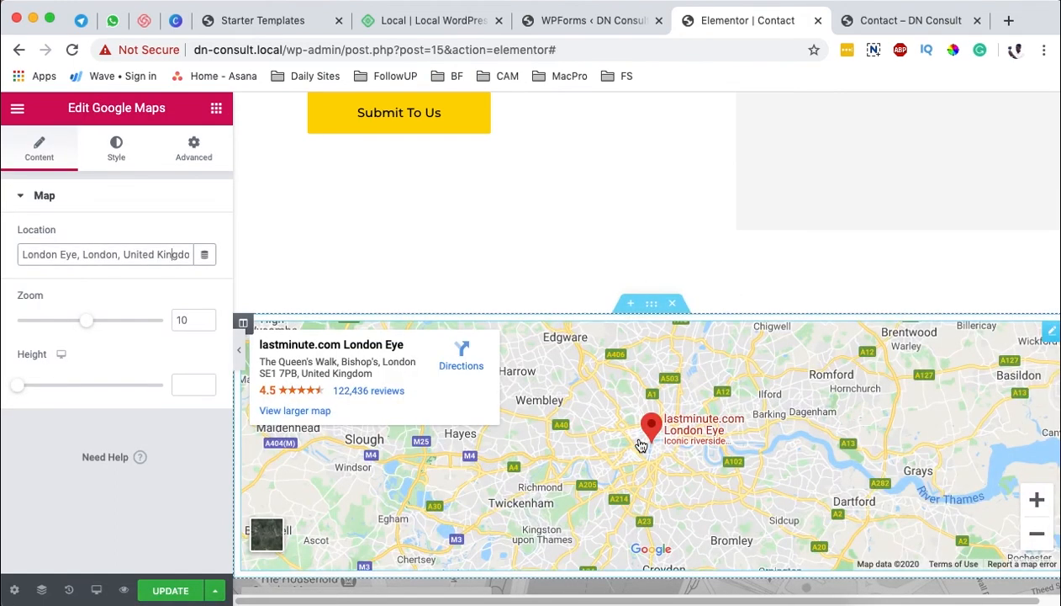
Step: Turn the new map greyscale by setting its CSS filter saturation to 0
left_click(117, 158)
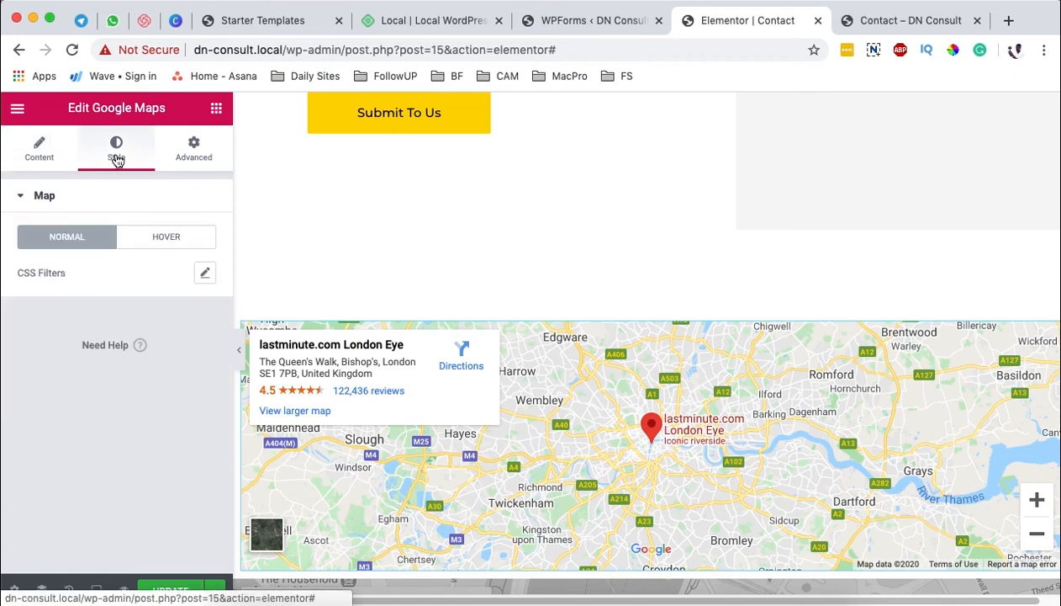
scroll(514, 261, "down", 3)
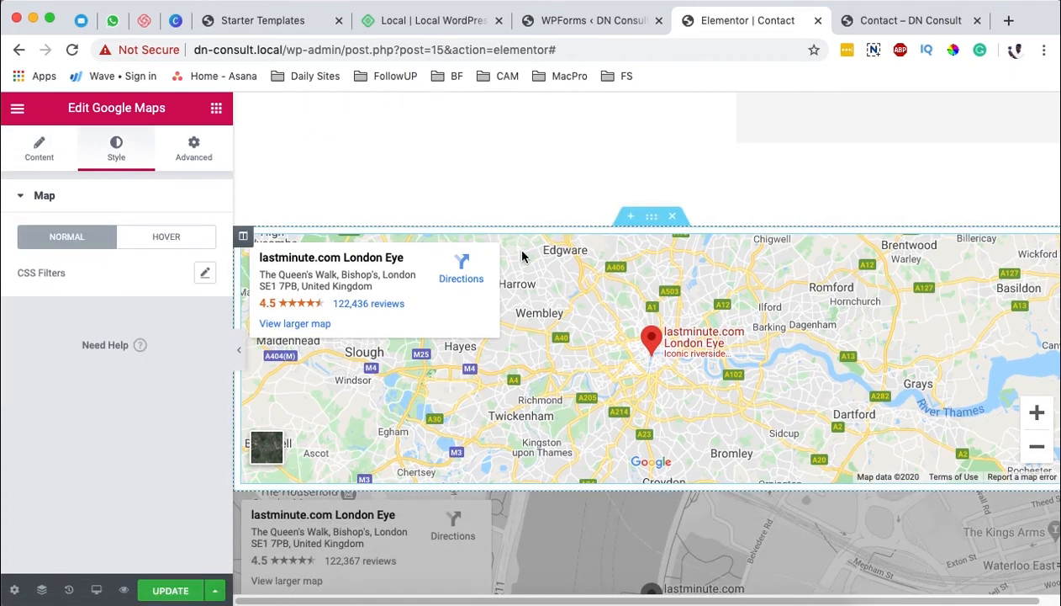
left_click(205, 276)
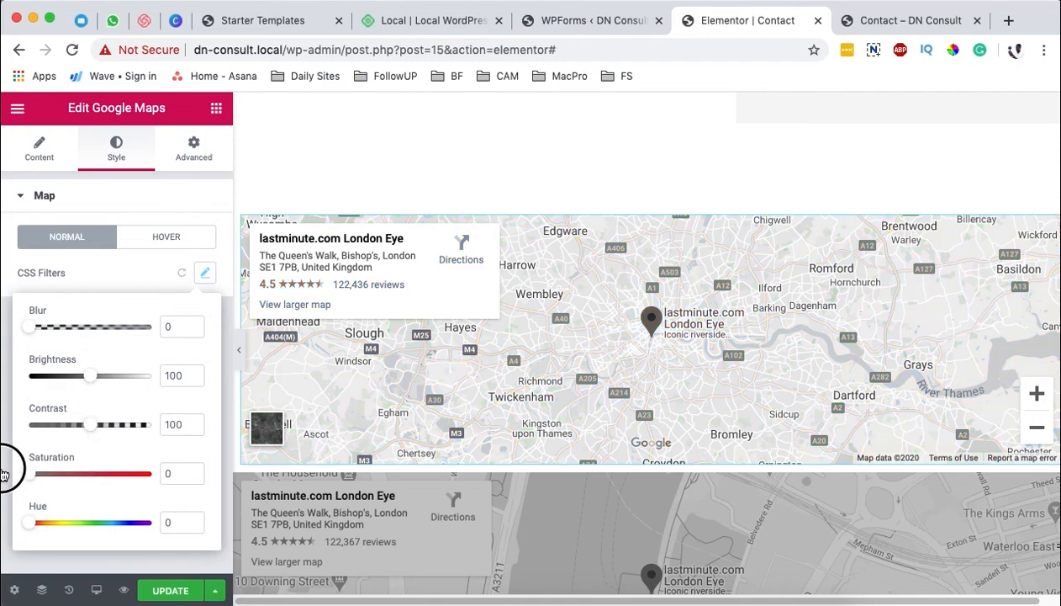
left_click_drag(4, 476, 4, 475)
scroll(678, 381, "down", 1)
scroll(510, 390, "up", 1)
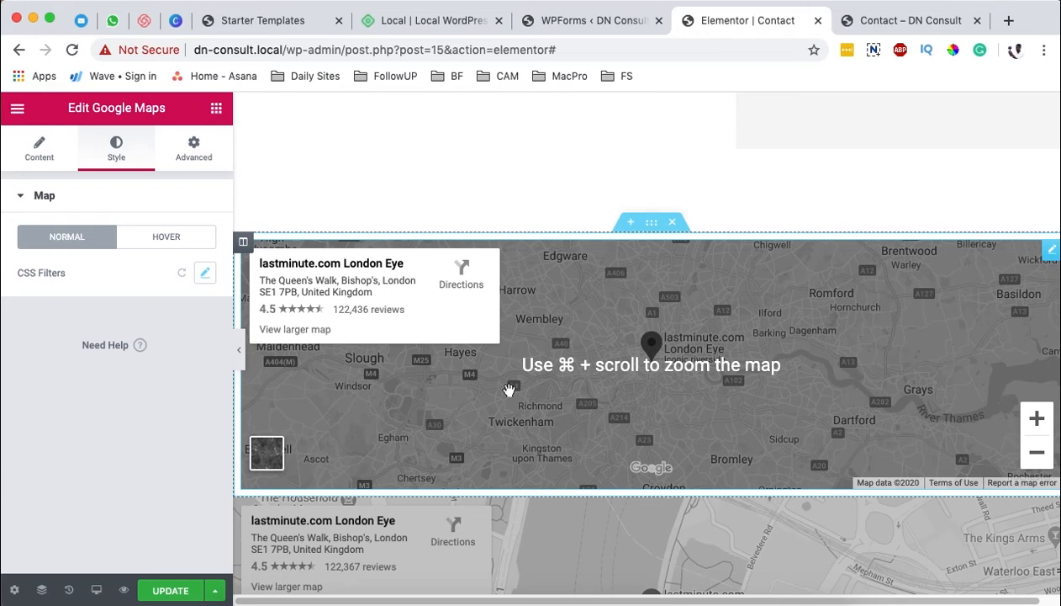
Step: Set the new map's zoom level to 14 and compare it with the original map below
left_click(48, 150)
left_click_drag(90, 327, 144, 331)
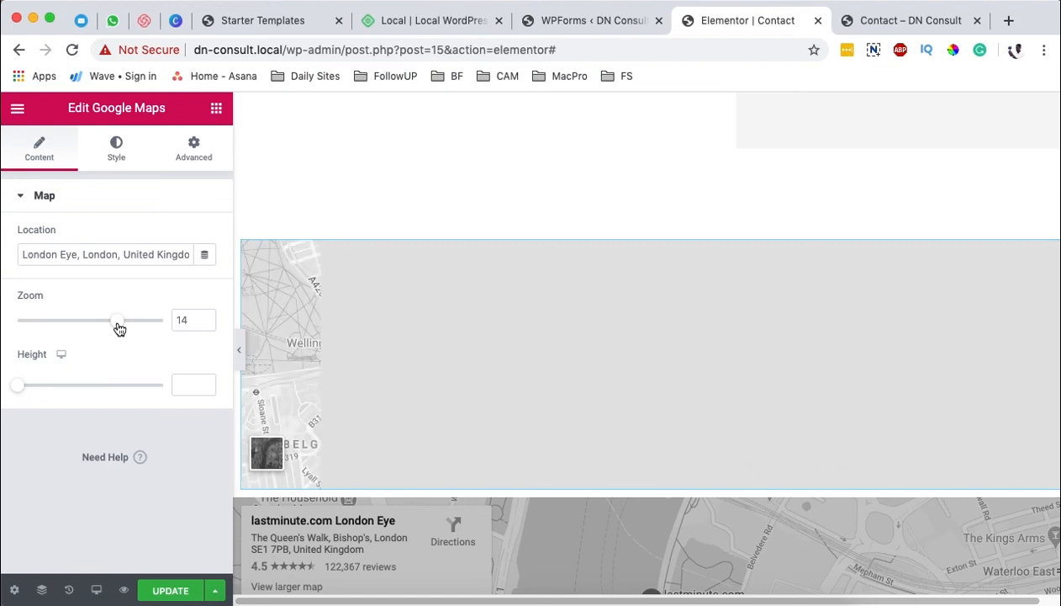
scroll(673, 420, "down", 5)
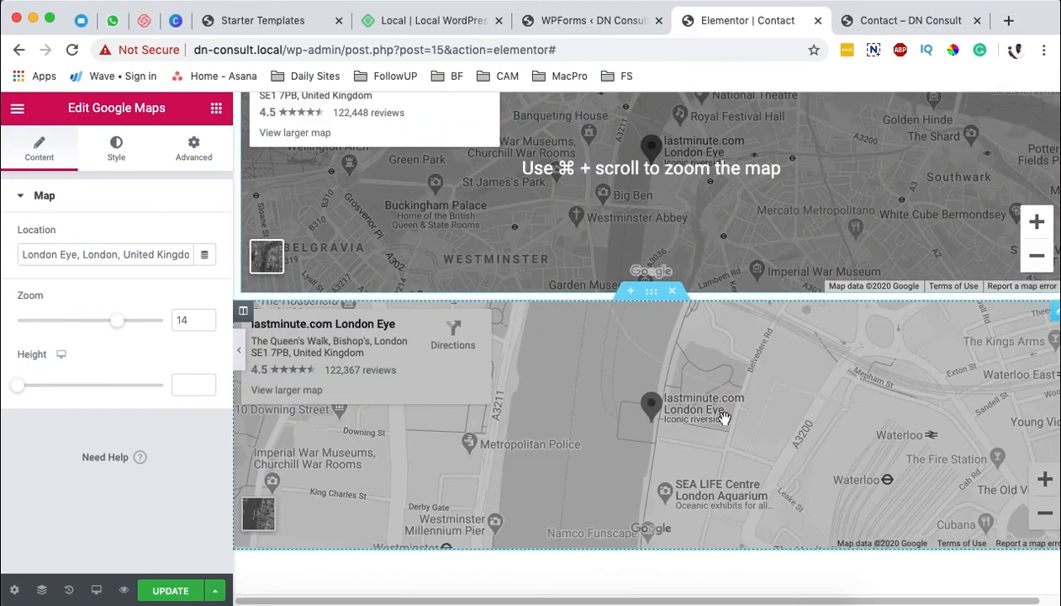
scroll(672, 435, "up", 4)
scroll(734, 444, "up", 1)
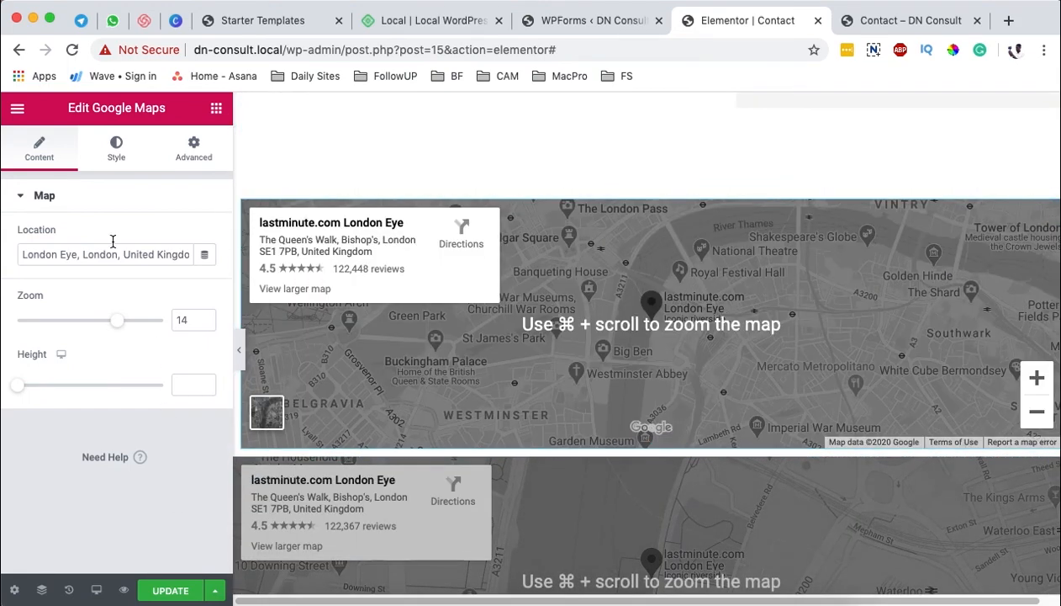
Step: Set the new map's hover-state CSS filter saturation to 115 so its colour returns on hover
left_click(118, 149)
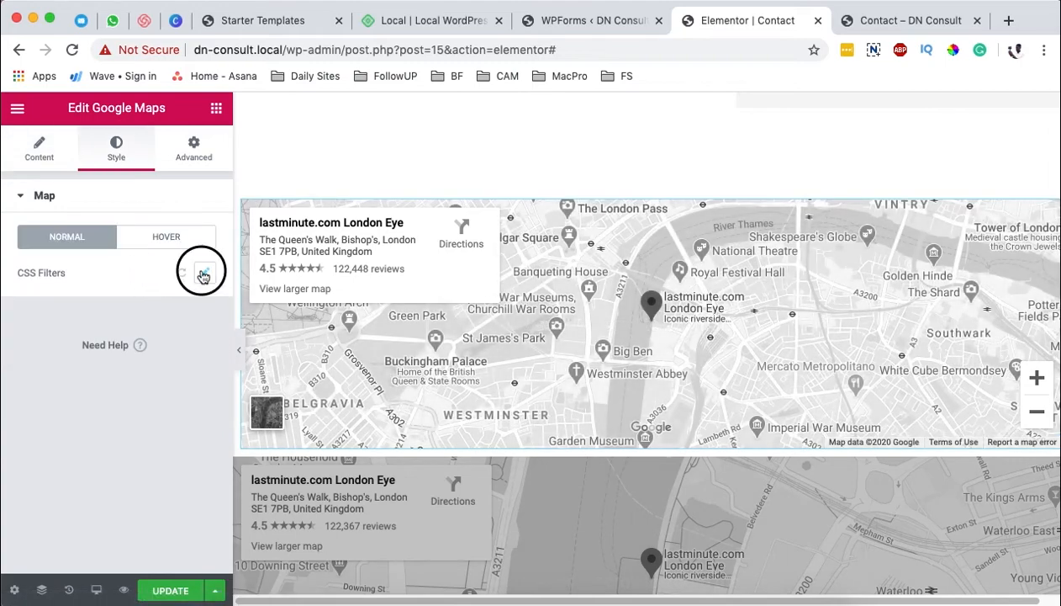
left_click(203, 274)
left_click(166, 236)
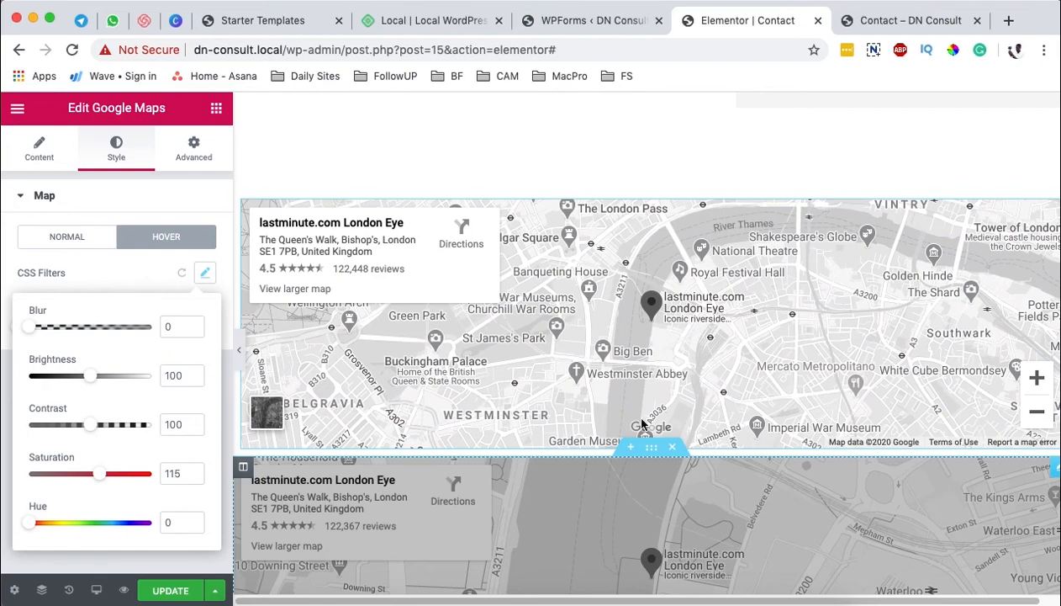
Step: Delete the section holding the original map below the new one
scroll(643, 313, "down", 5)
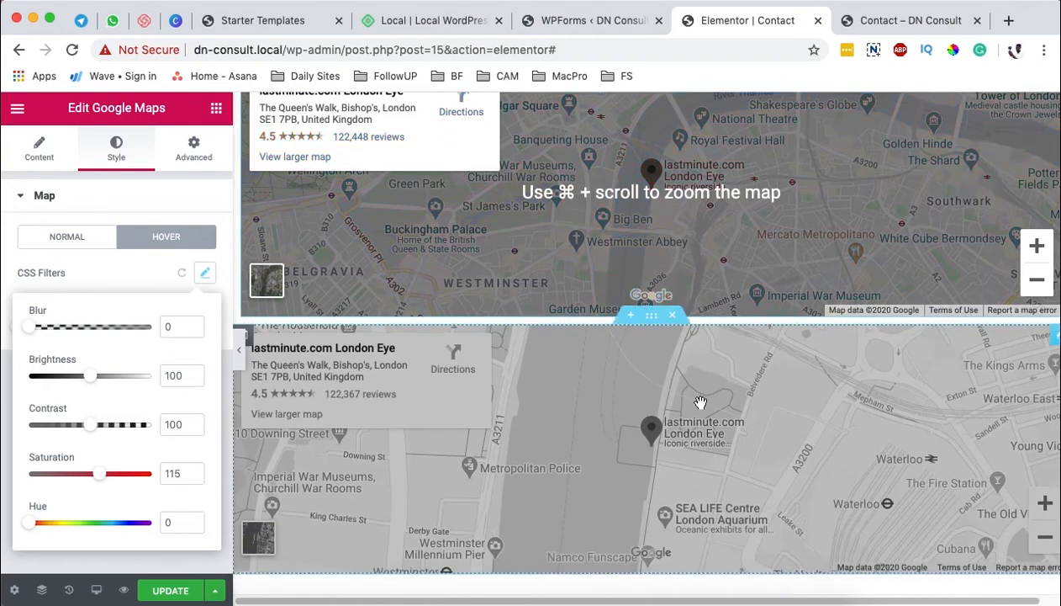
left_click(673, 318)
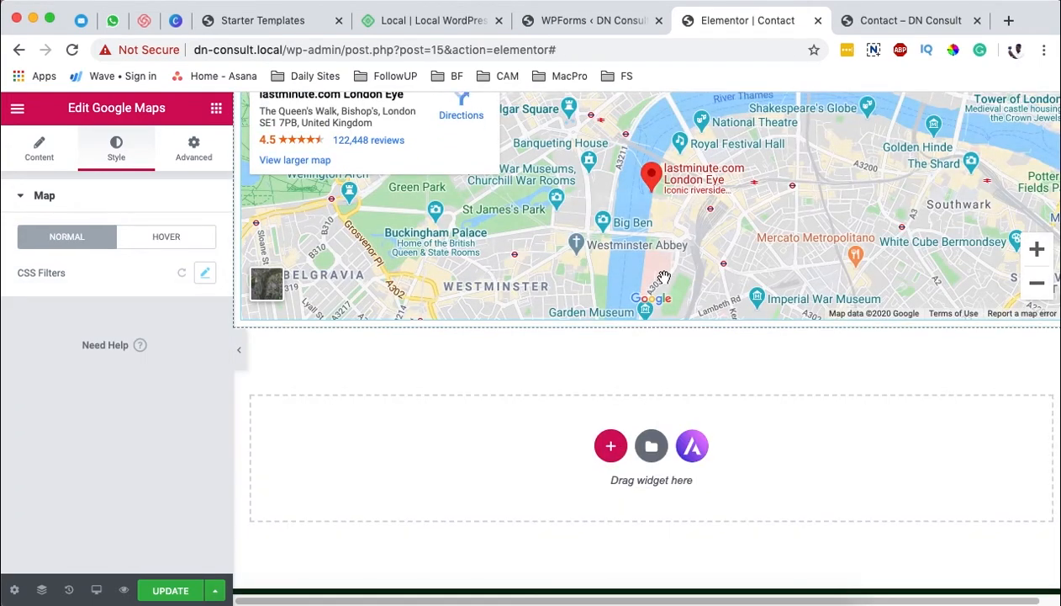
Step: Give the new map's section a Min Height of 474 px
scroll(640, 244, "up", 5)
left_click(651, 217)
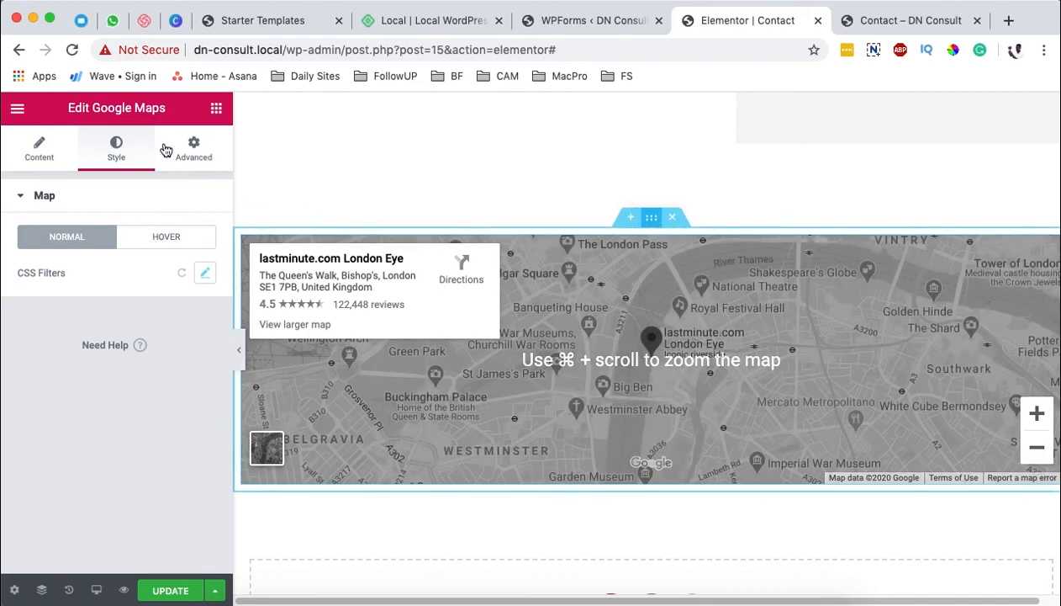
scroll(159, 363, "down", 2)
left_click(112, 322)
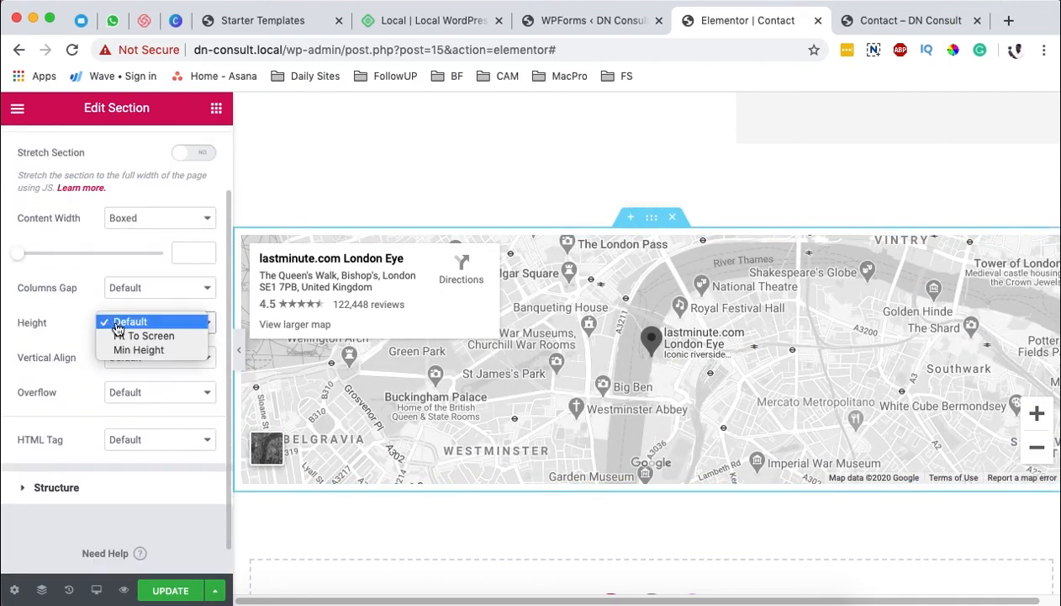
left_click(138, 349)
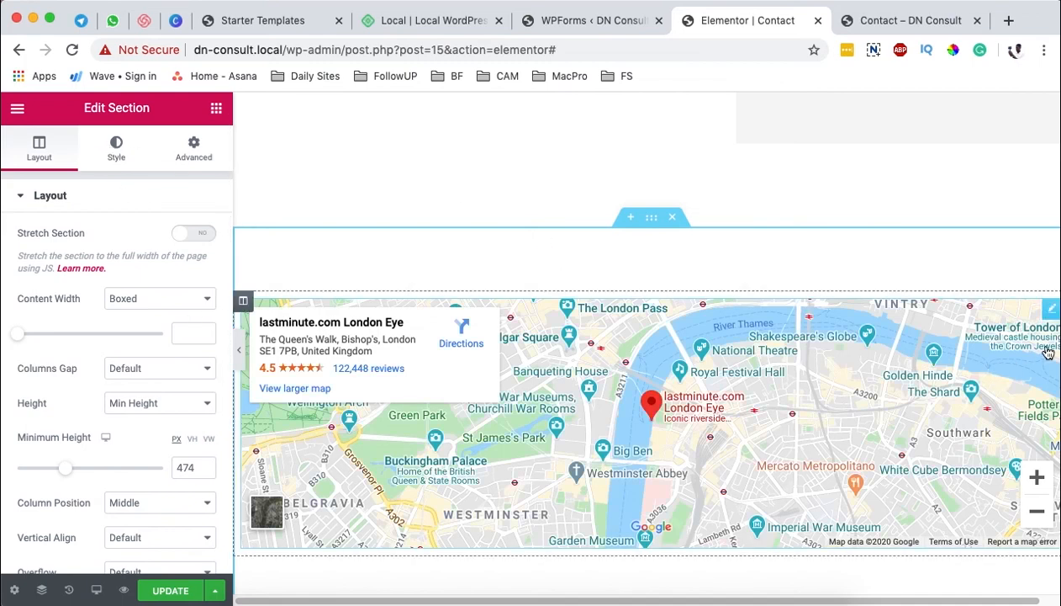
Step: Set the Google Maps widget's own height to 470
left_click(1049, 311)
left_click(42, 151)
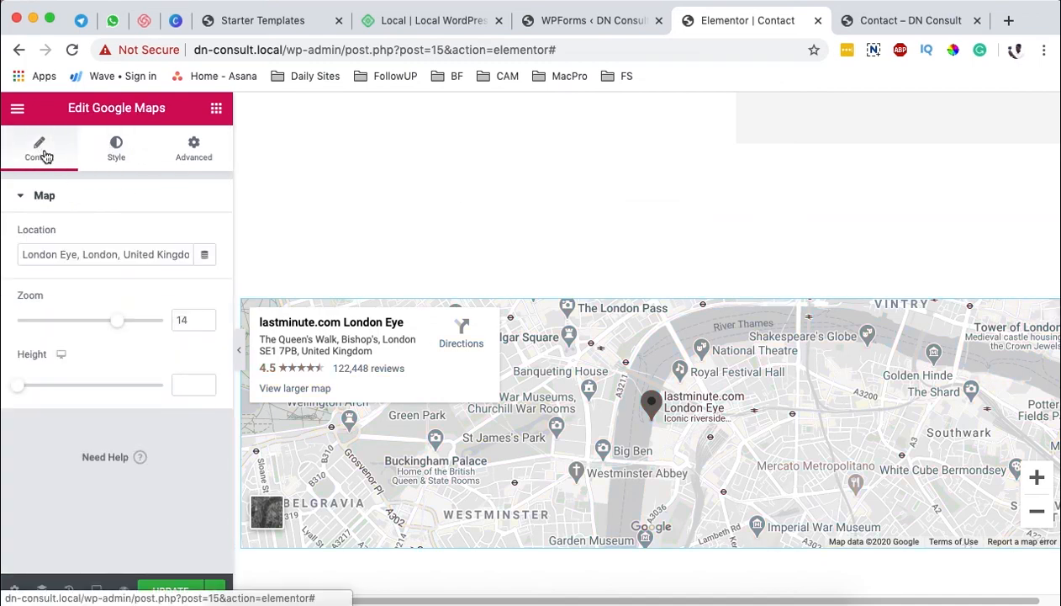
left_click_drag(20, 392, 65, 390)
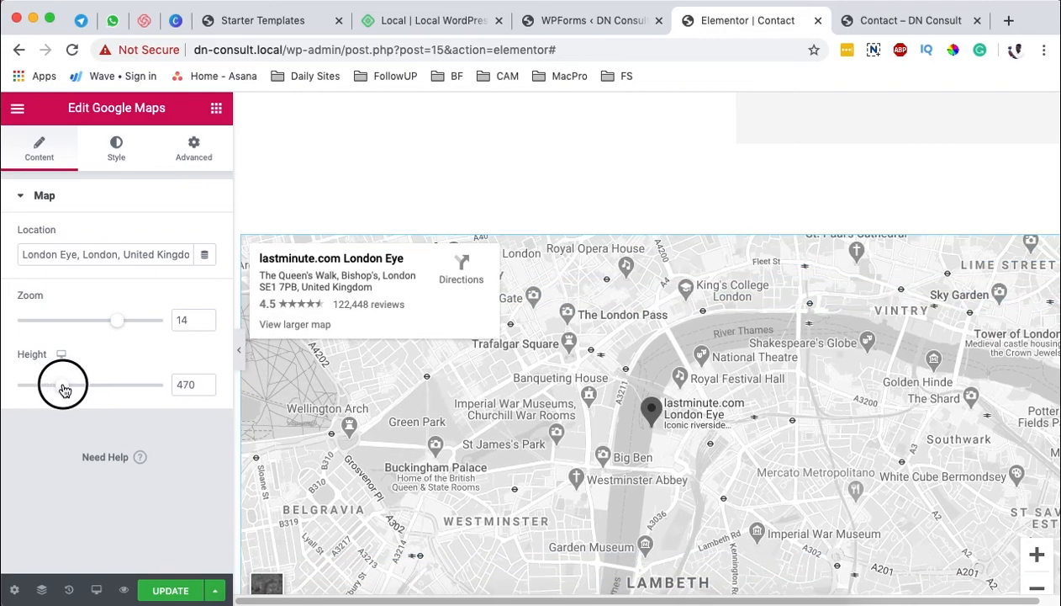
Step: Match the map section's minimum height to the map by setting it to 470 px
scroll(571, 373, "down", 2)
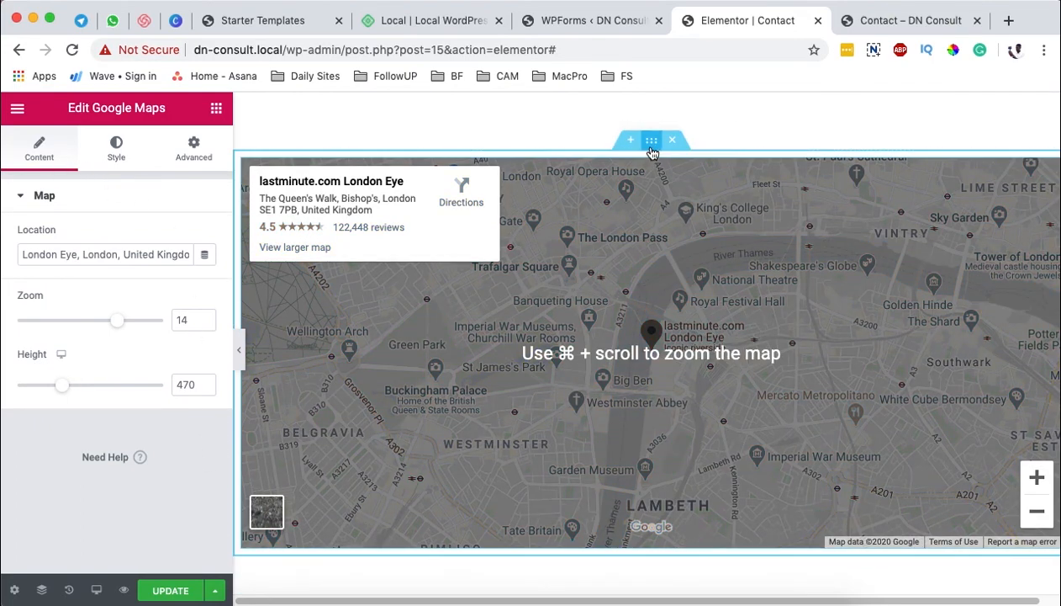
left_click(652, 140)
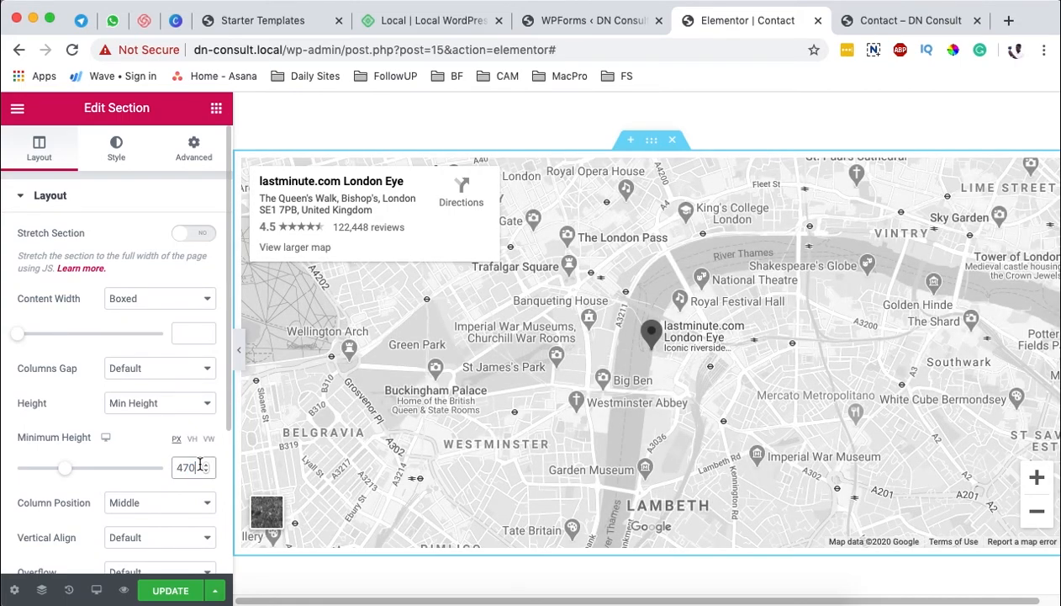
scroll(575, 414, "down", 2)
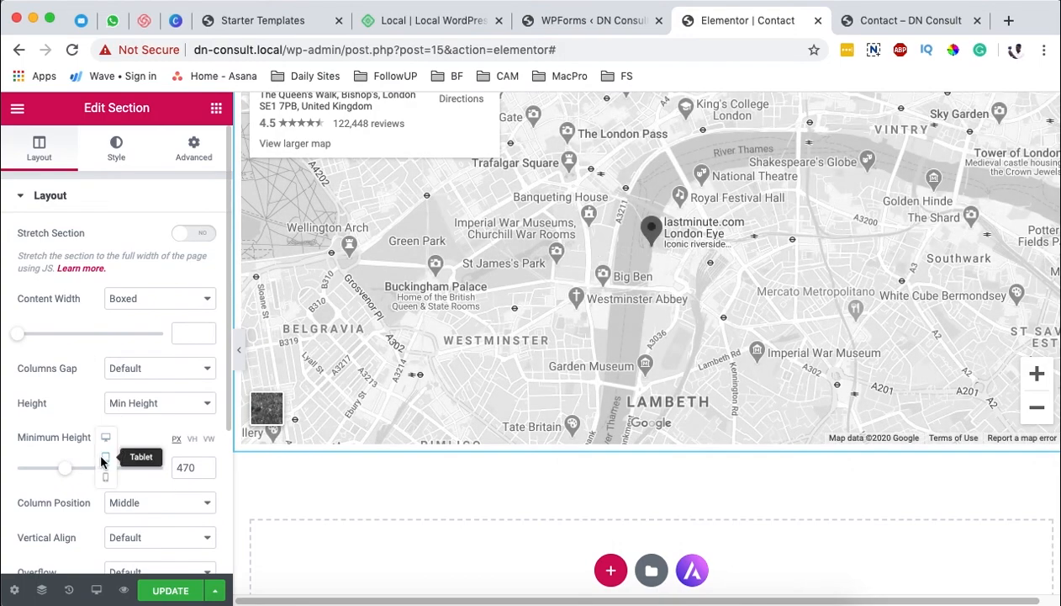
Step: Check the map section at tablet and mobile sizes and set its mobile minimum height to 0 px
left_click(104, 454)
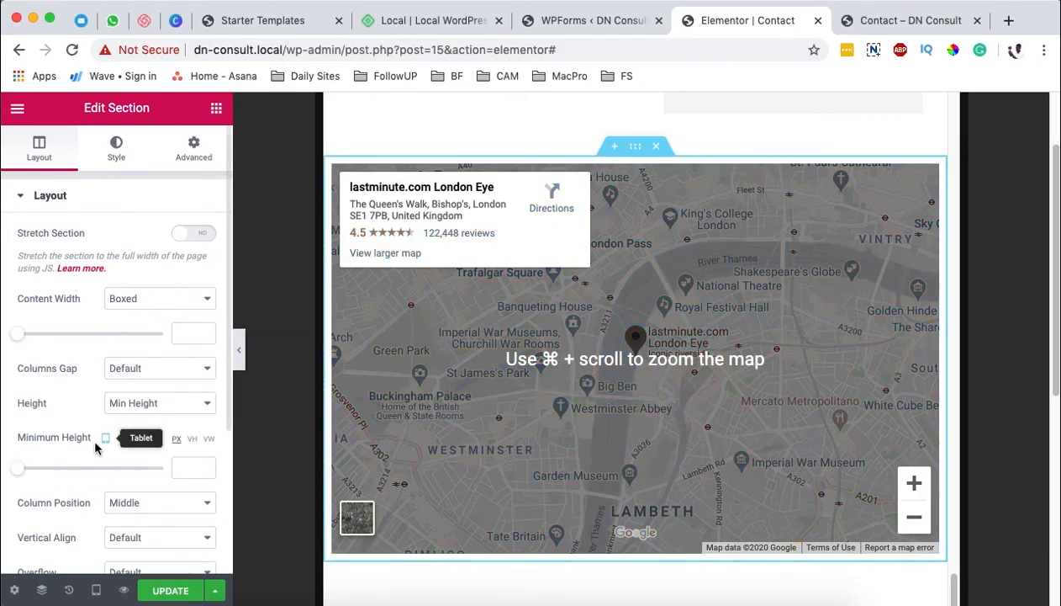
left_click(106, 442)
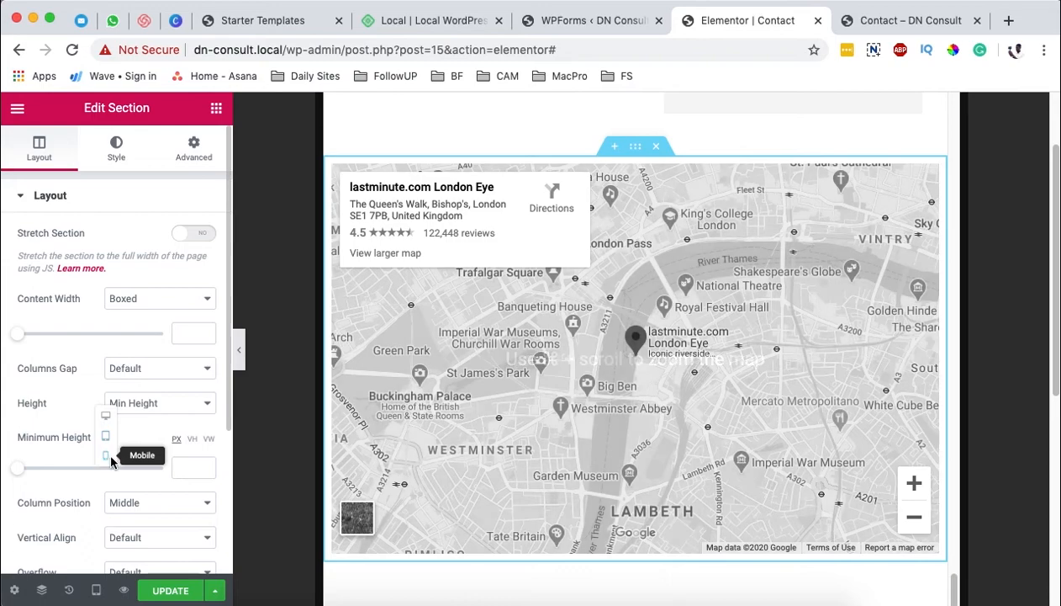
left_click(106, 454)
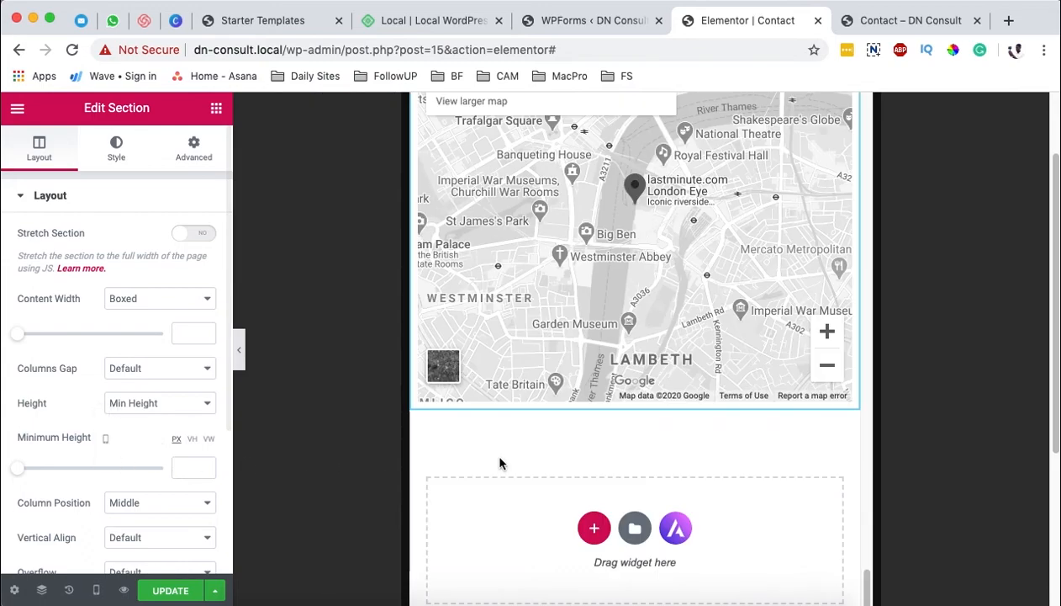
scroll(594, 363, "down", 3)
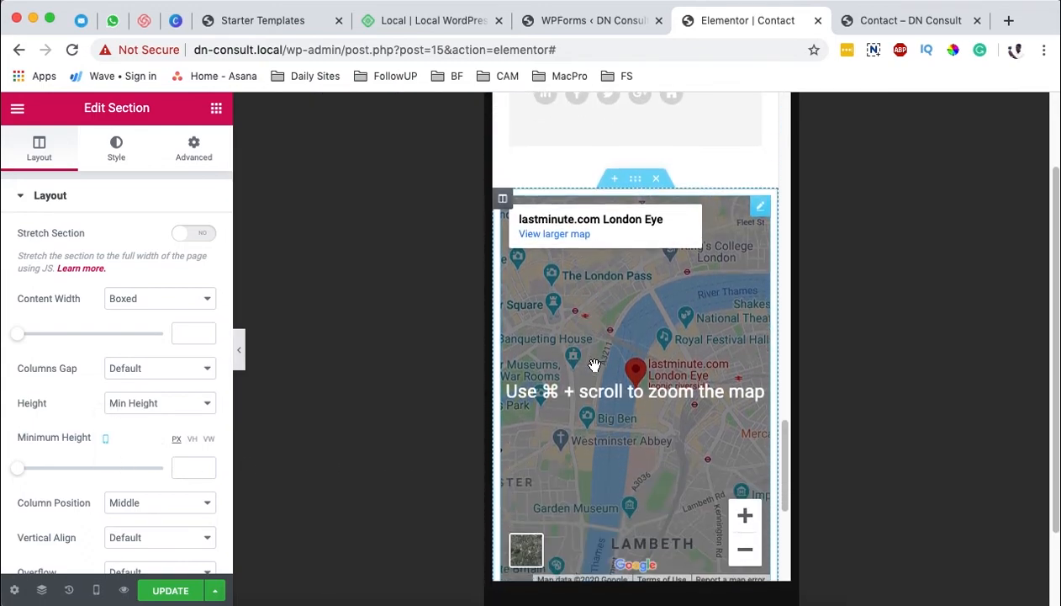
left_click(32, 472)
left_click_drag(56, 472, 21, 473)
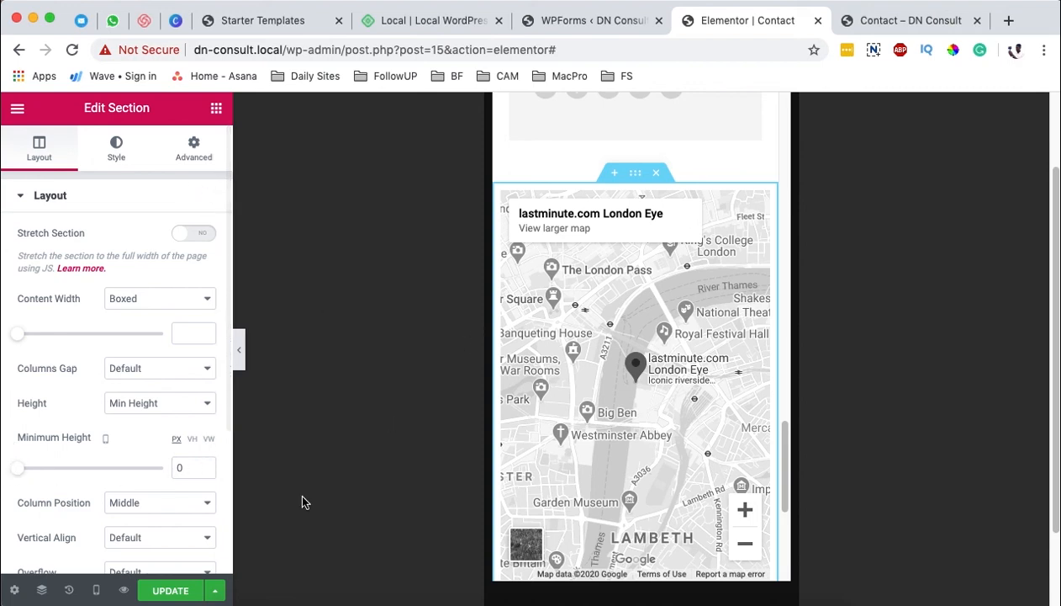
Step: Return to the desktop preview, review the form and map sections, and update the page
left_click(96, 590)
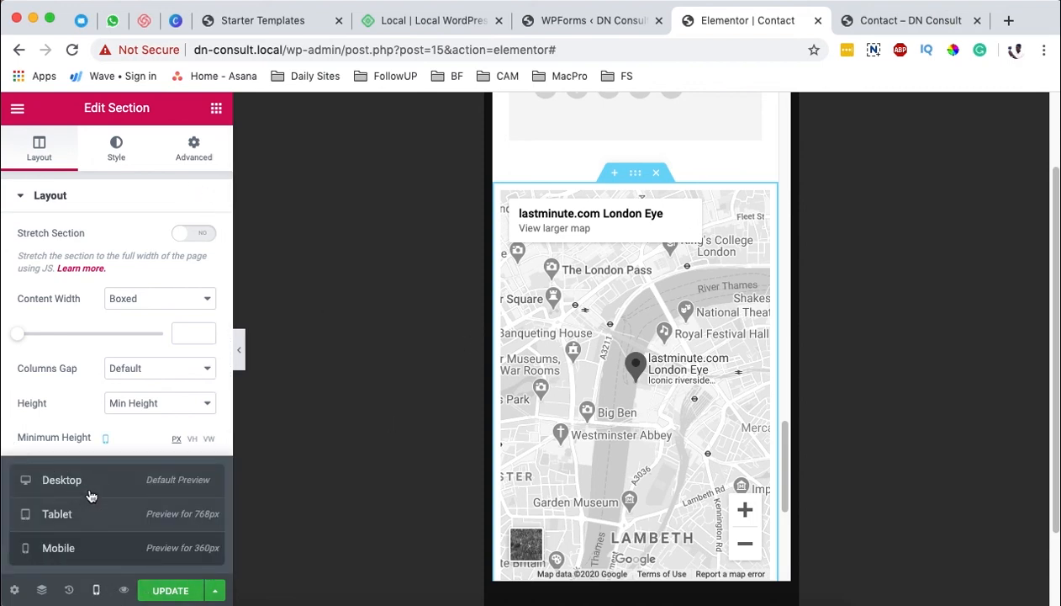
left_click(89, 492)
scroll(634, 317, "up", 10)
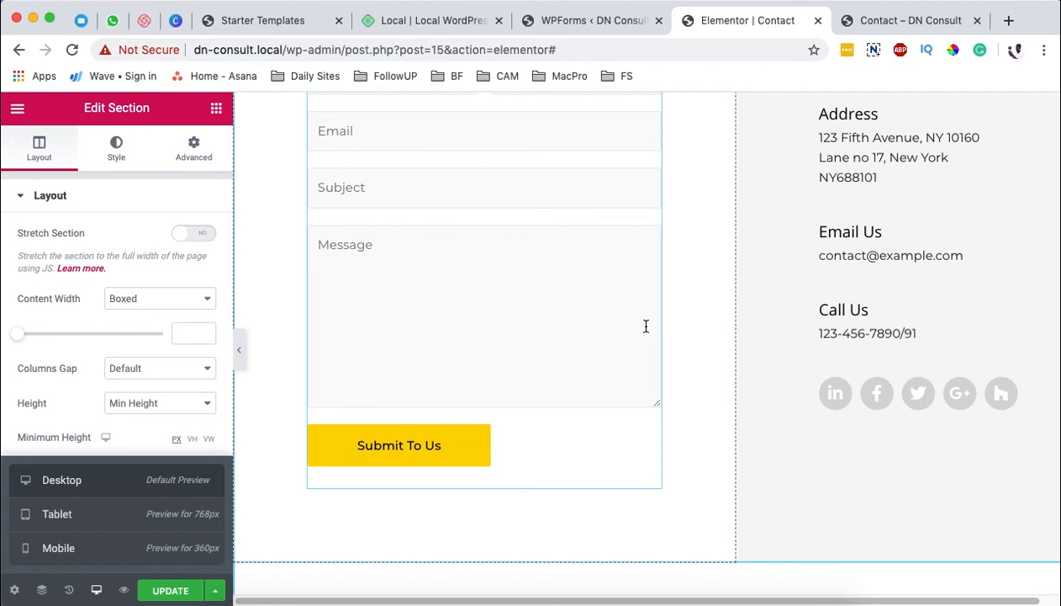
scroll(639, 323, "up", 10)
scroll(627, 328, "down", 4)
scroll(623, 333, "up", 3)
scroll(624, 334, "down", 15)
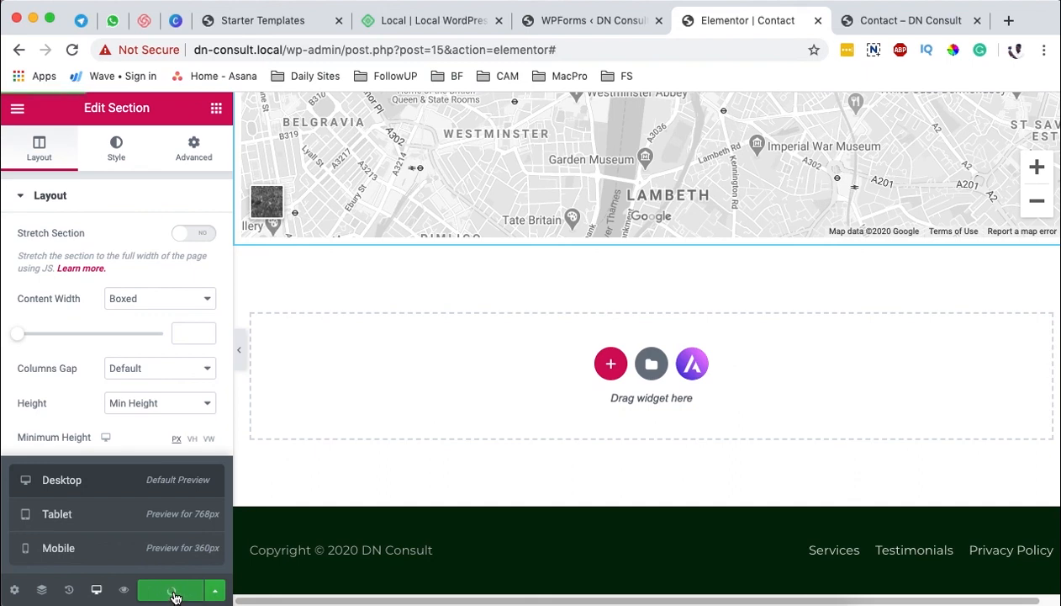
Step: Reload the live Contact page and examine the contact form, company details and map
left_click(870, 19)
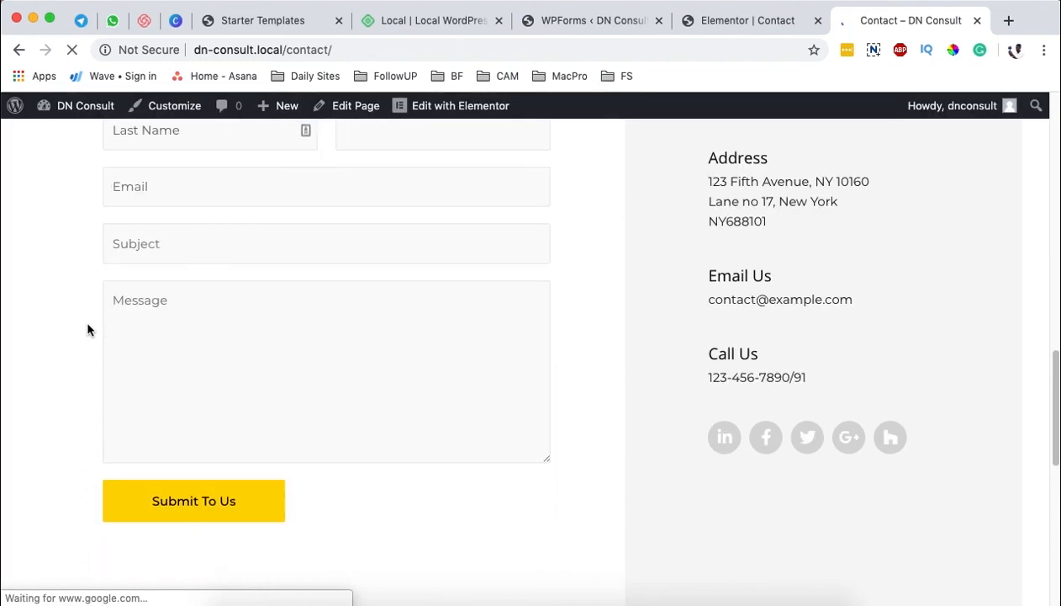
scroll(409, 353, "up", 15)
scroll(409, 357, "down", 20)
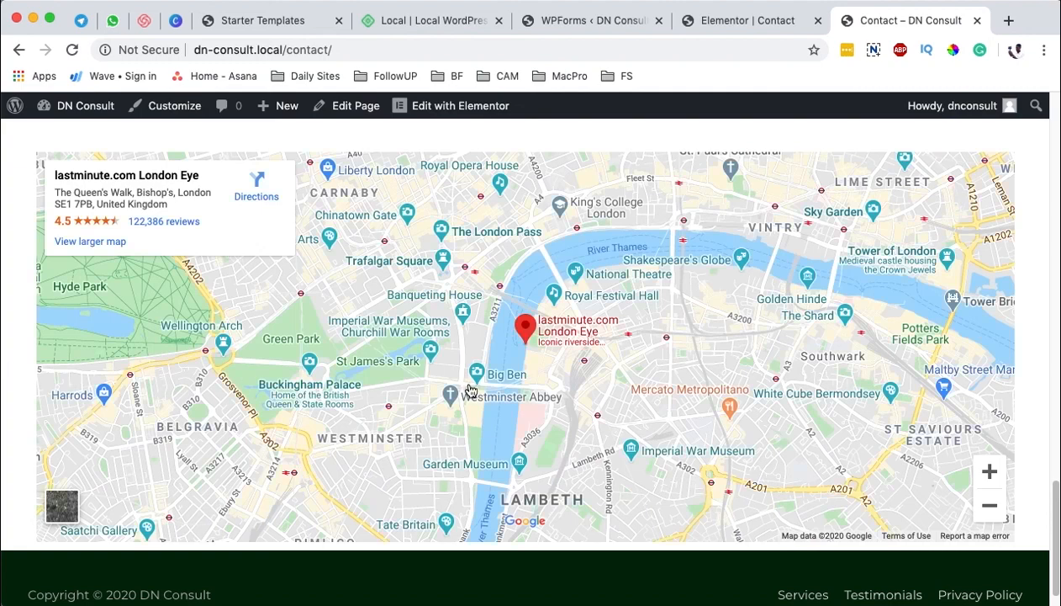
scroll(471, 391, "up", 6)
scroll(614, 386, "down", 7)
scroll(858, 419, "up", 8)
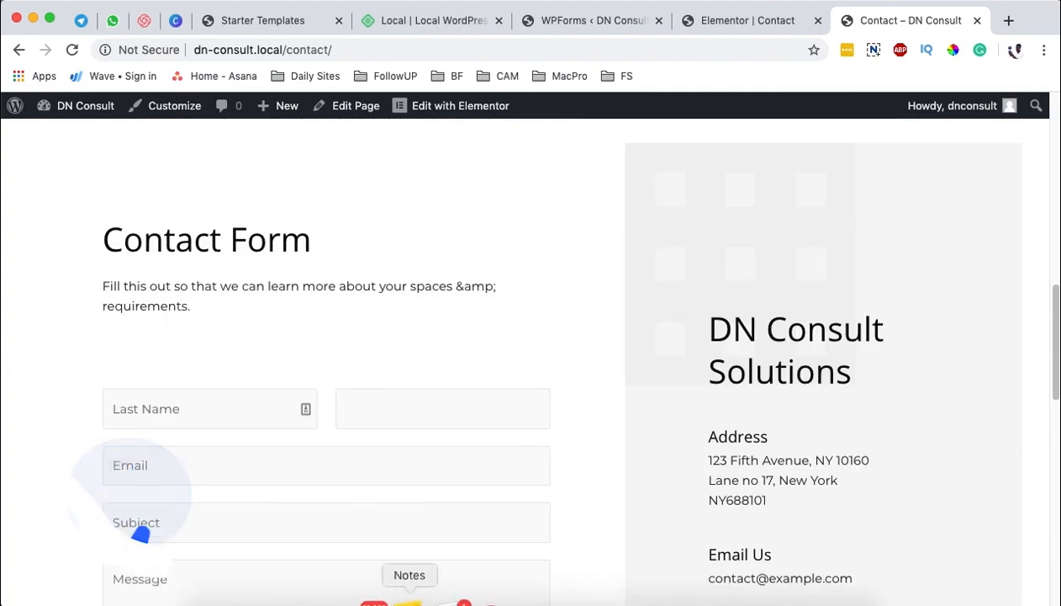
Step: Switch to the Notes app to consult the website tutorial checklist
left_click(408, 597)
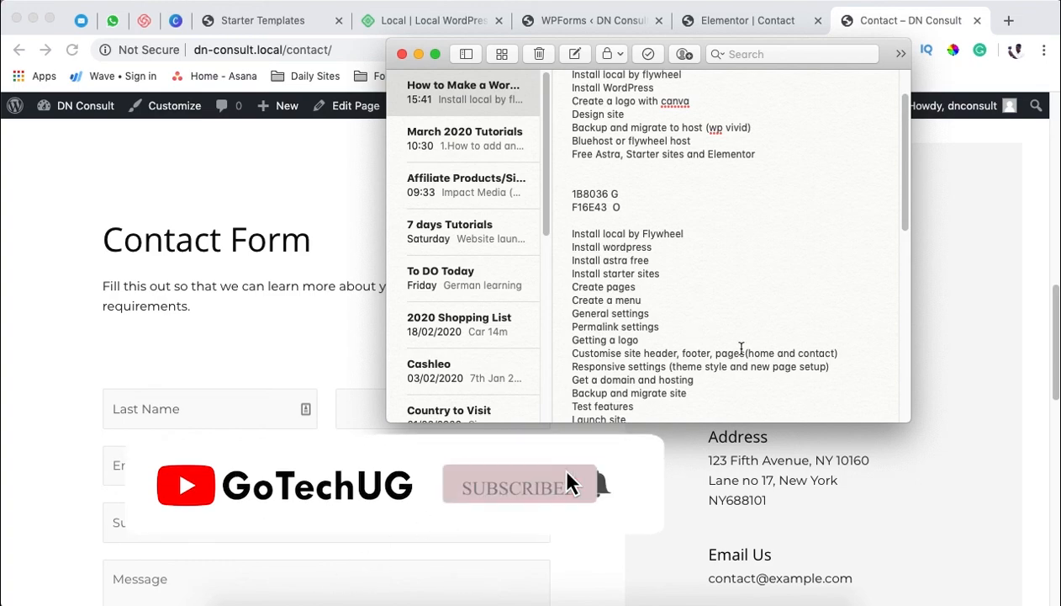